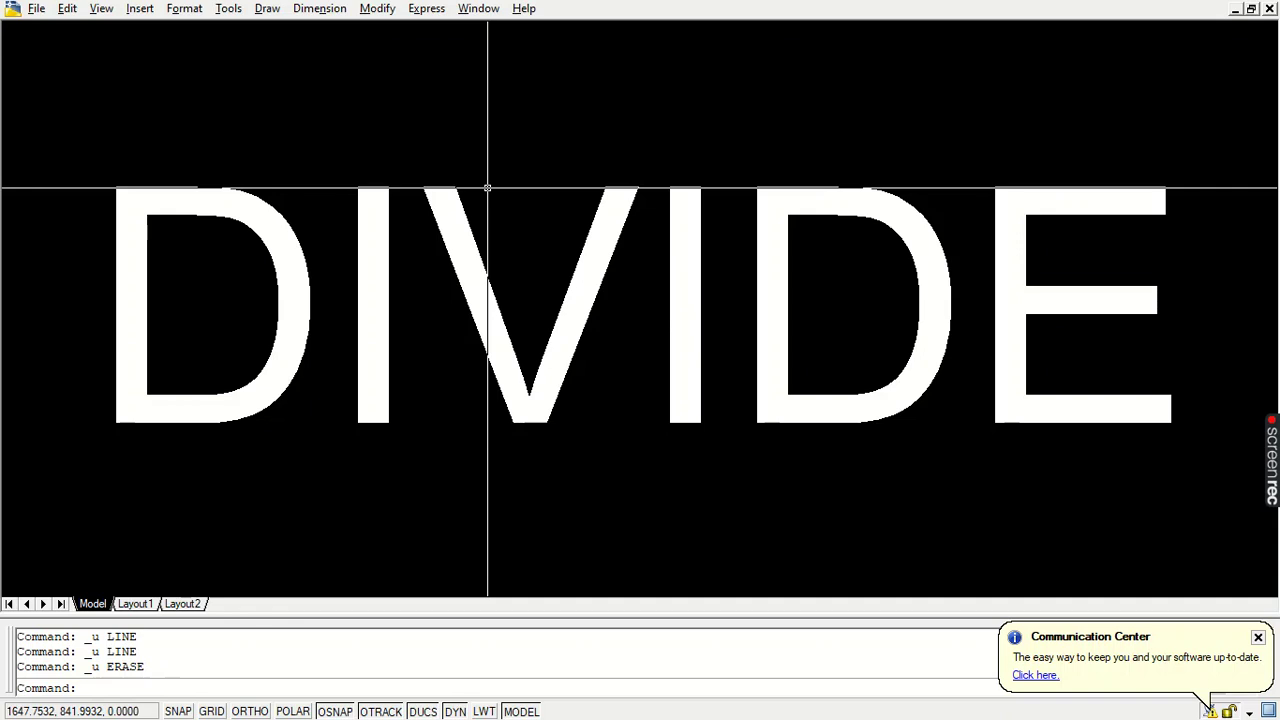
Erase everything in the drawing, including the large DIVIDE text.
type("e")
key("Return")
key("Escape")
key("Escape")
type("e")
key("Return")
type("all")
key("Return")
key("Return")
Draw a horizontal line 100 units long in the empty model space, with Ortho mode on.
type("l")
key("Return")
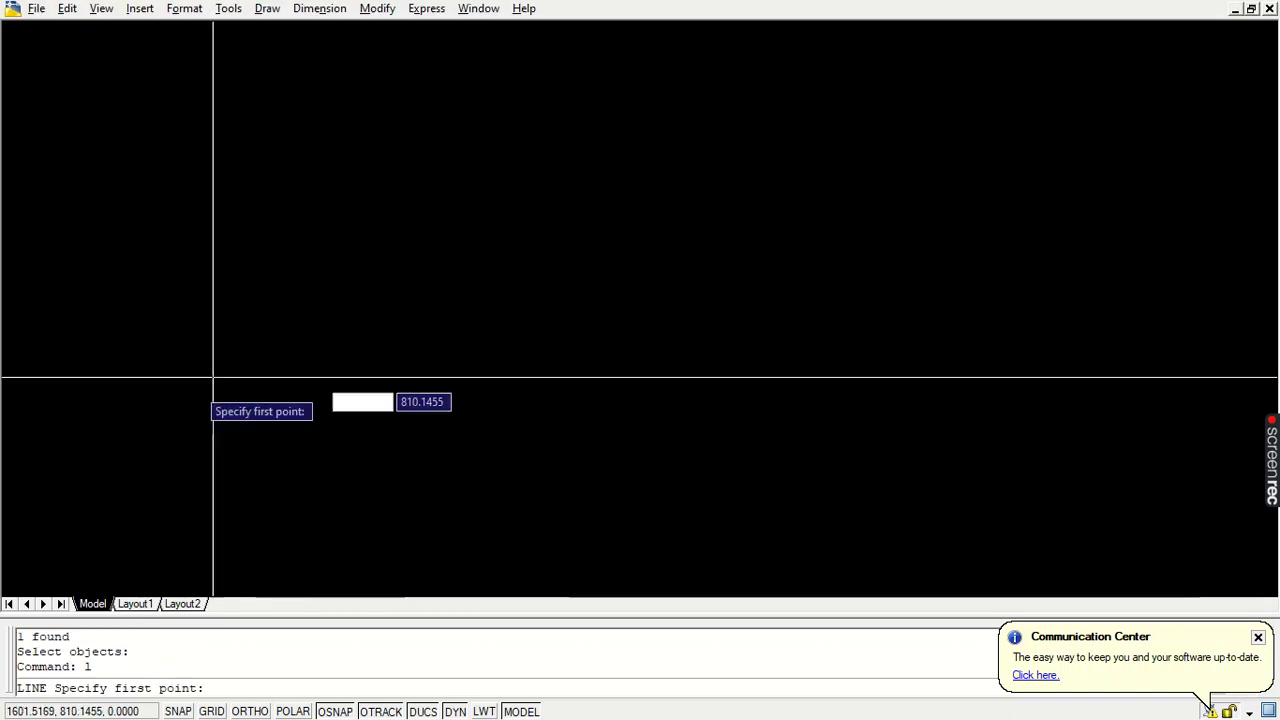
left_click(98, 388)
key("F8")
type("100")
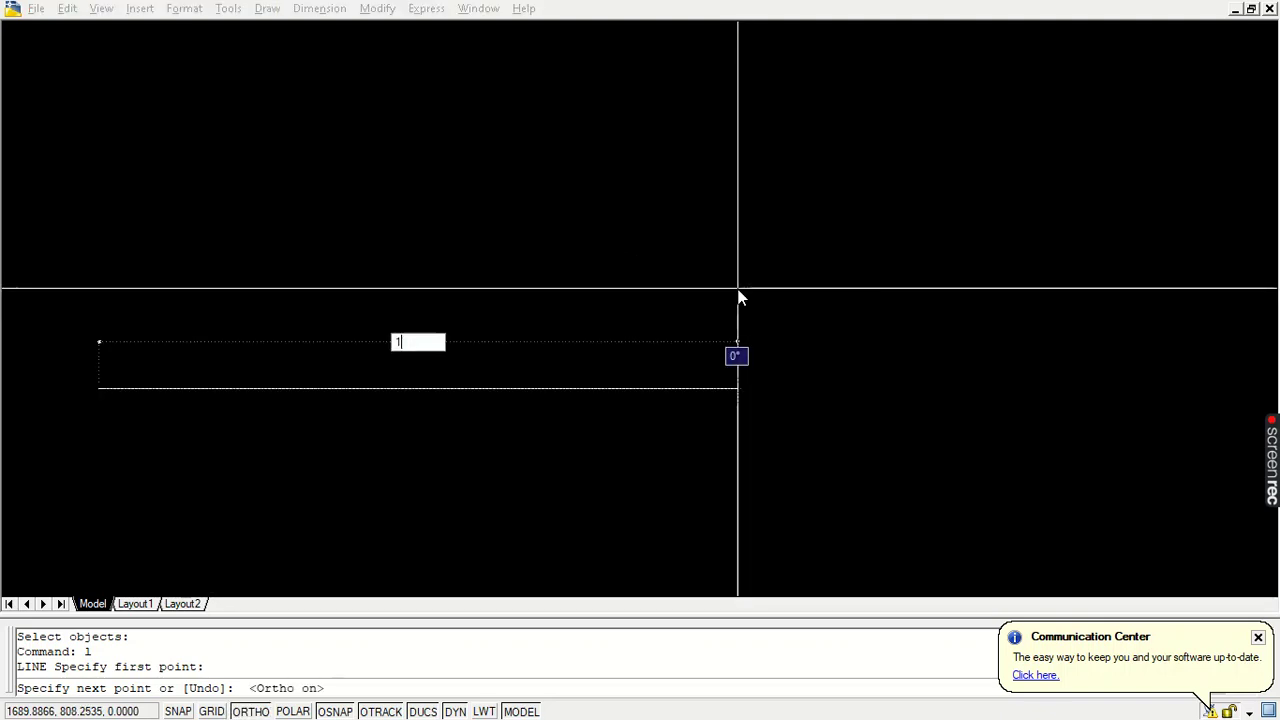
key("Return")
key("Return")
Zoom to the drawing extents and zoom out slightly to frame the whole line with a margin.
type("z")
key("Return")
type("e")
key("Return")
type("z")
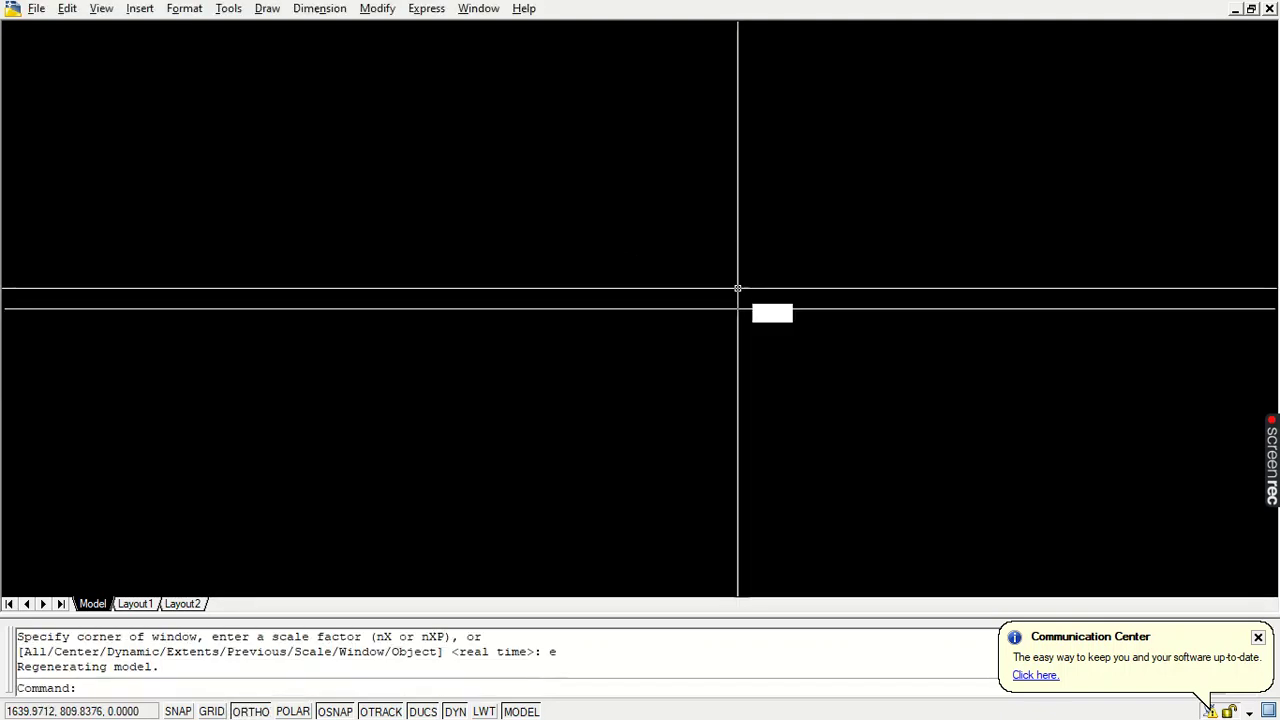
key("Return")
key("Return")
left_click_drag(709, 281, 681, 323)
key("Escape")
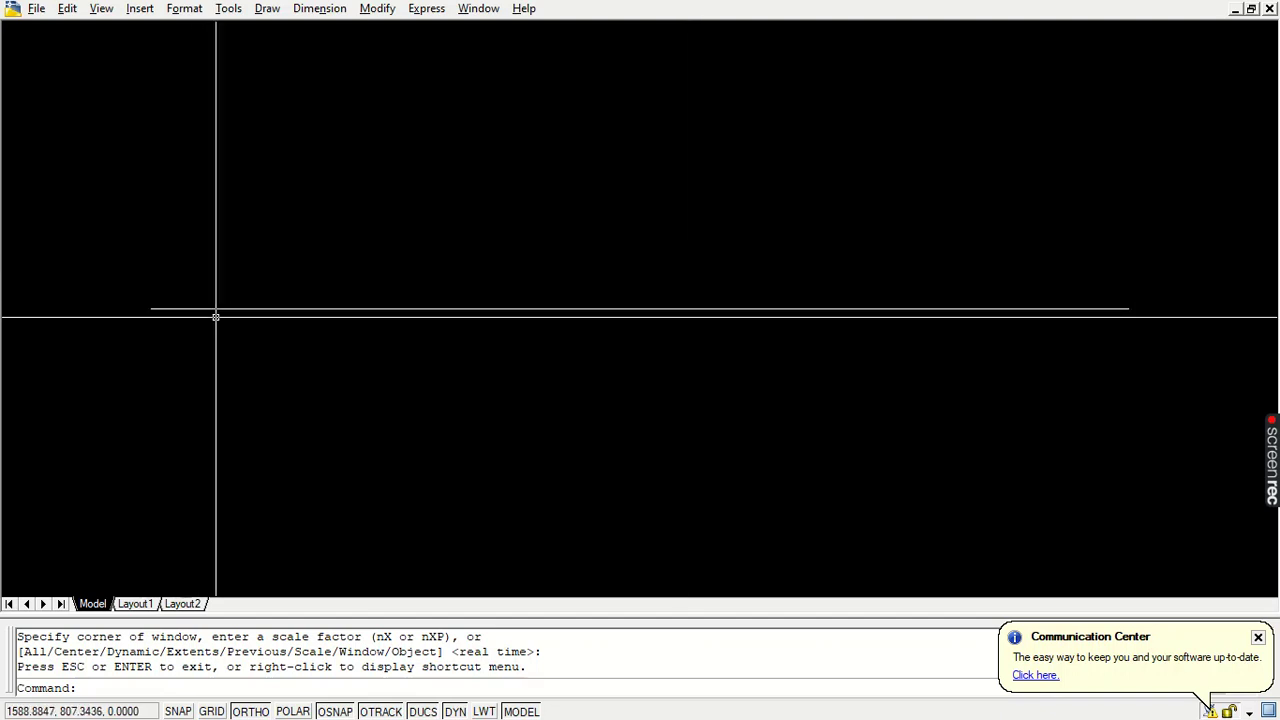
key("ctrl+0")
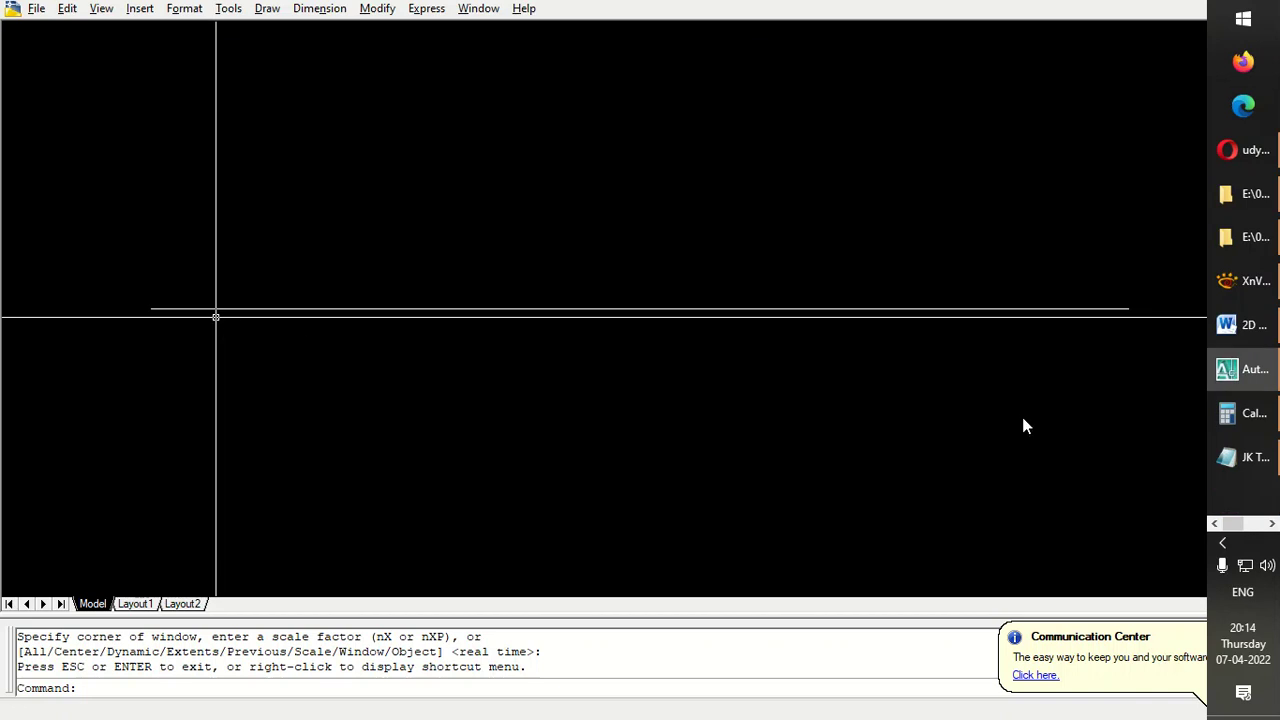
left_click(1240, 413)
left_click(615, 198)
left_click(588, 208)
key("alt+Tab")
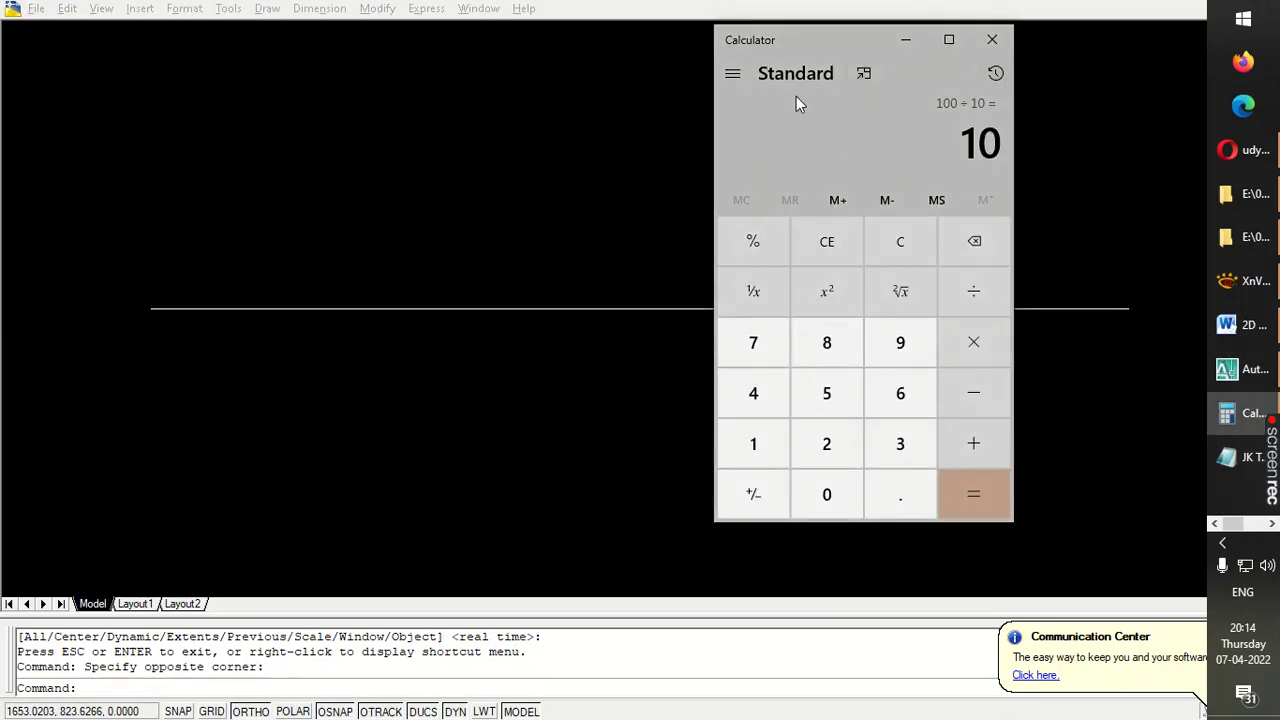
key("alt+Tab")
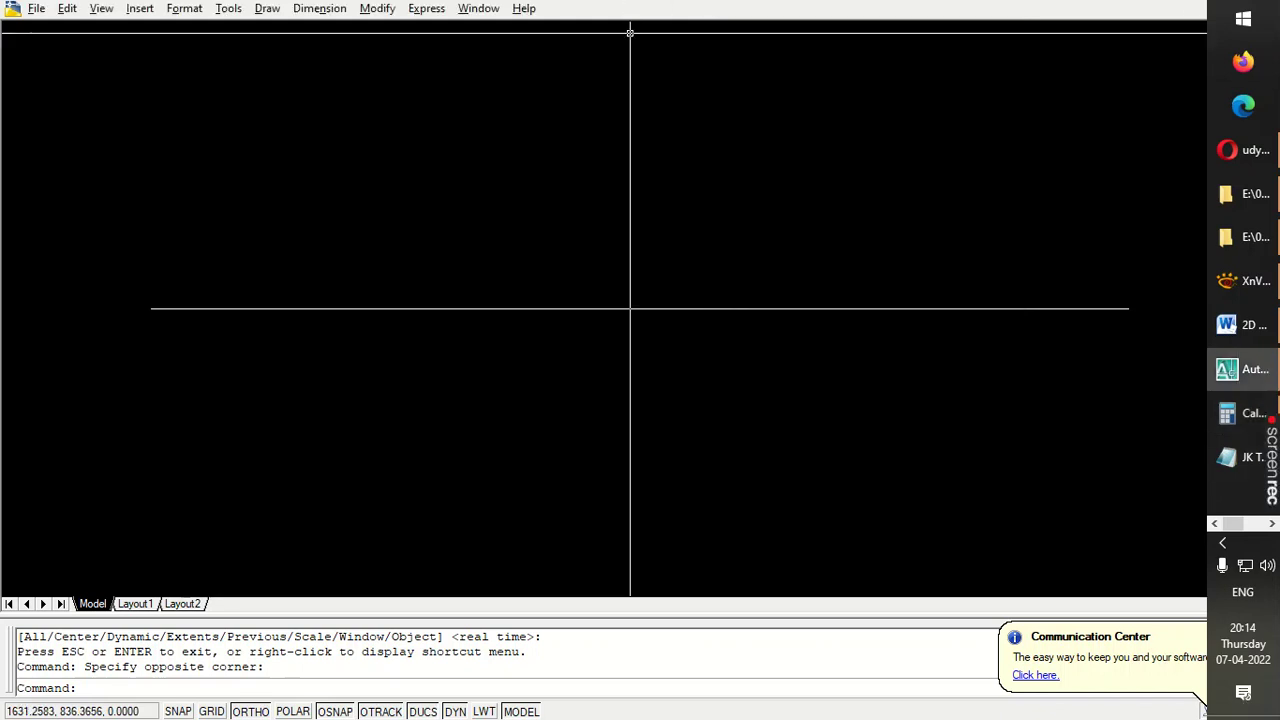
key("ctrl+0")
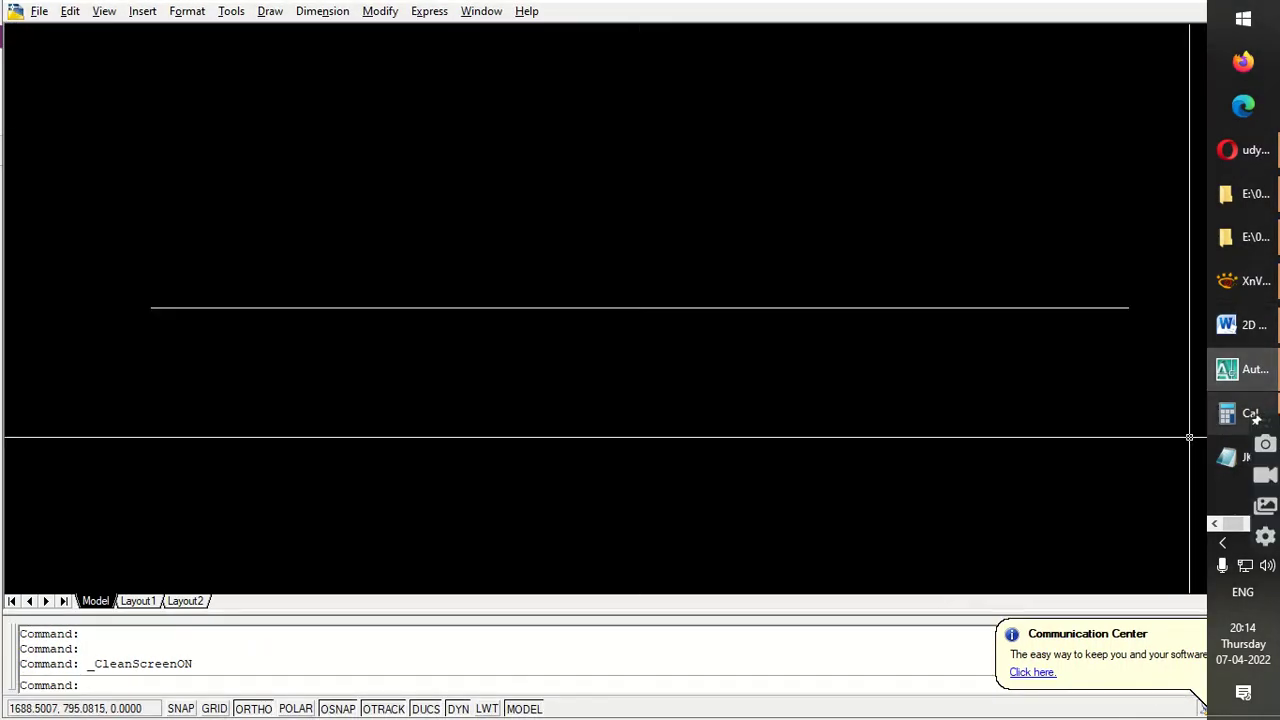
left_click(1097, 433)
key("alt+Tab")
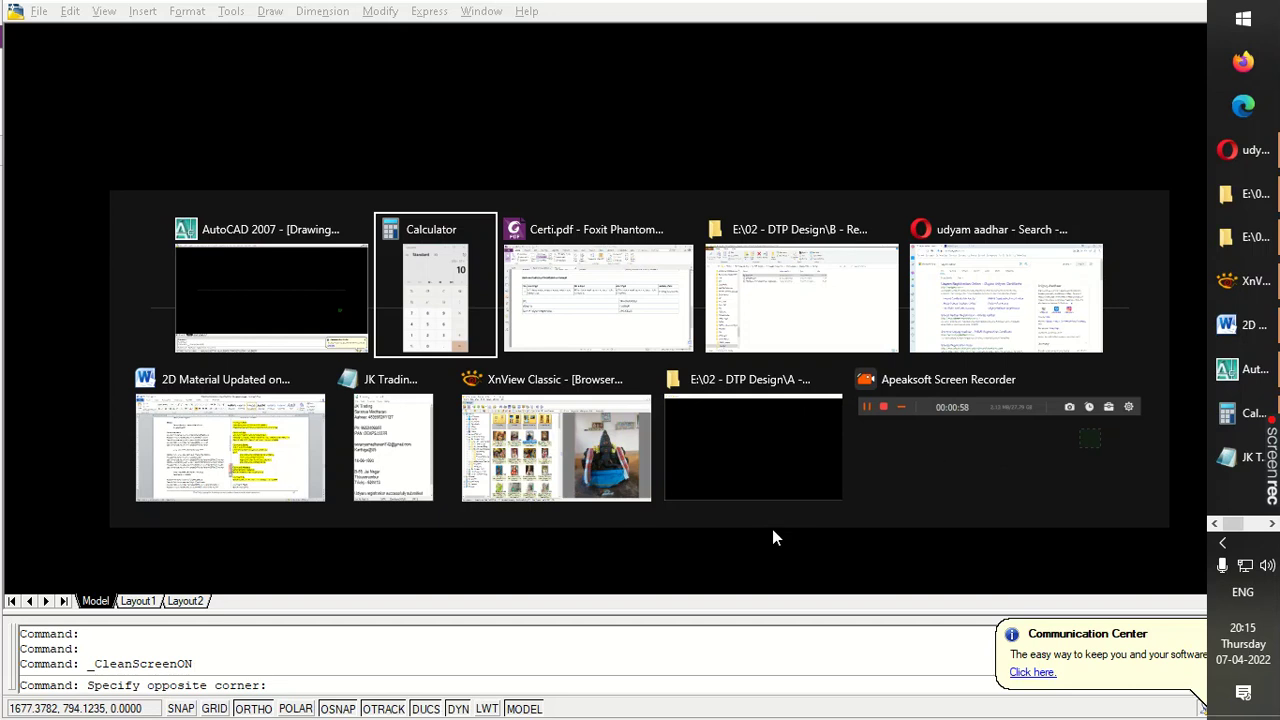
key("alt+Tab")
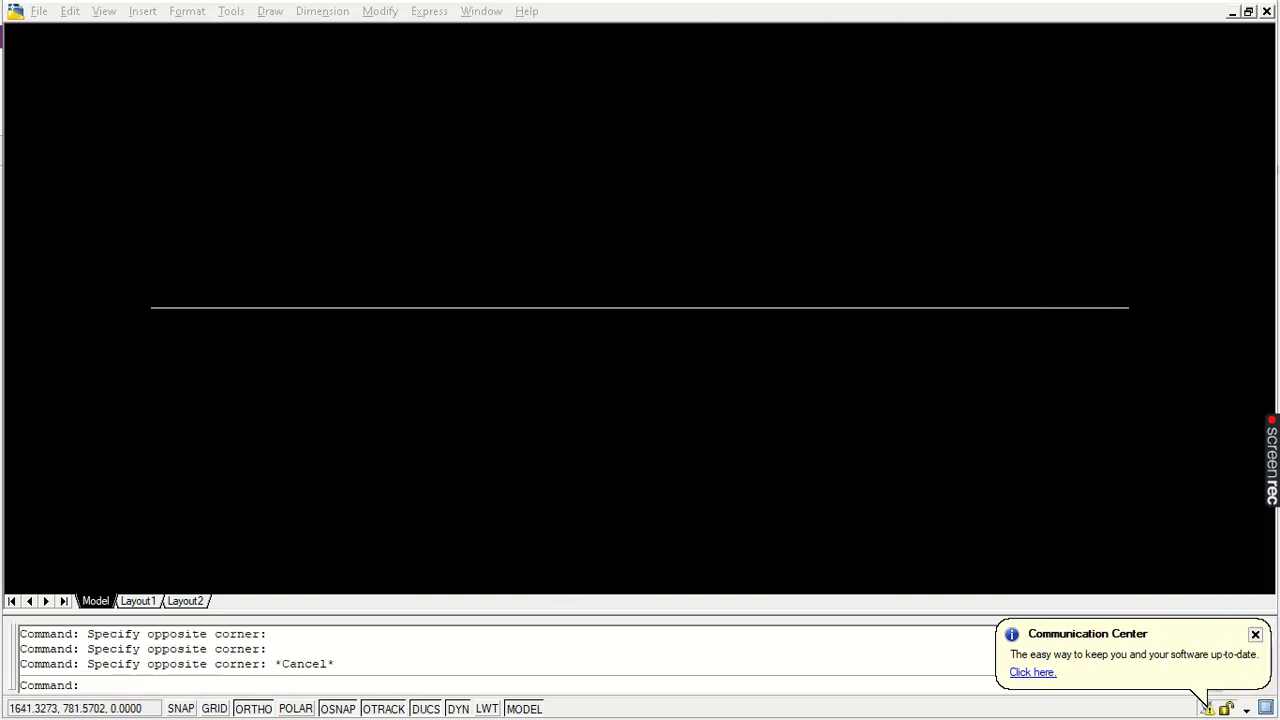
Switch to Calculator, compute 100 ÷ 10 for the segment length, and return to the AutoCAD drawing.
key("alt+Tab")
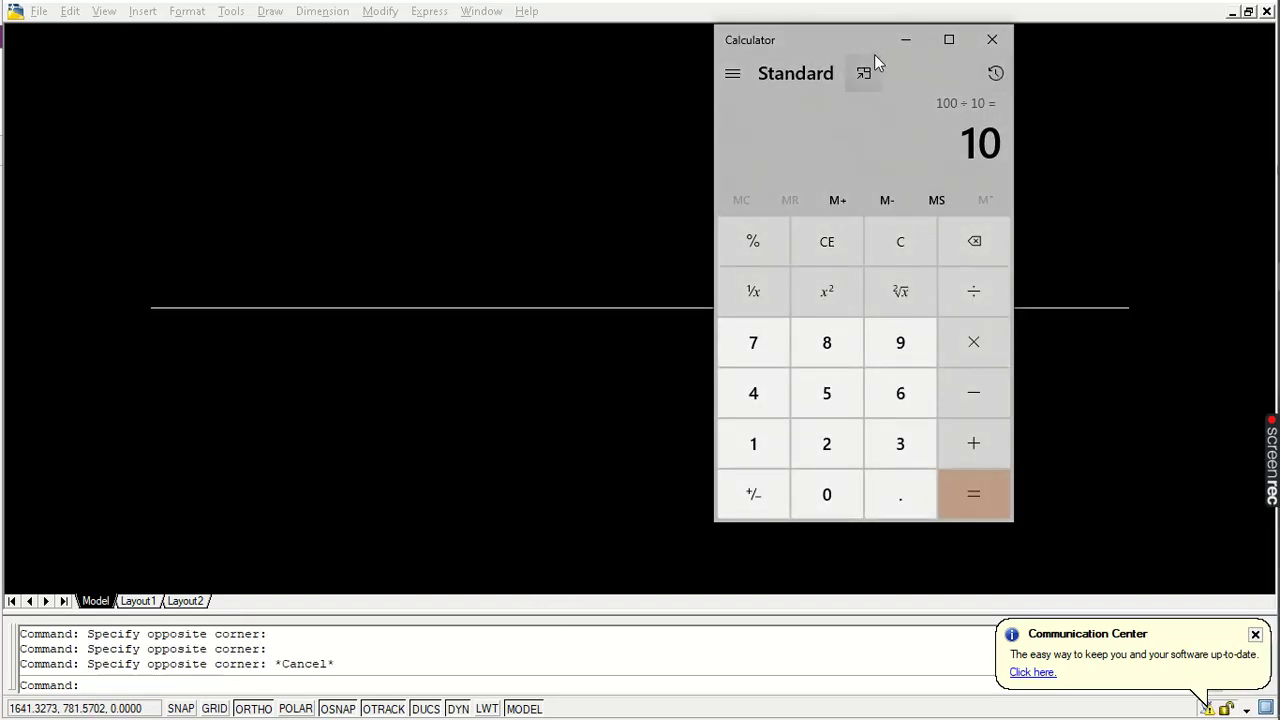
key("Escape")
type("100 ÷ ")
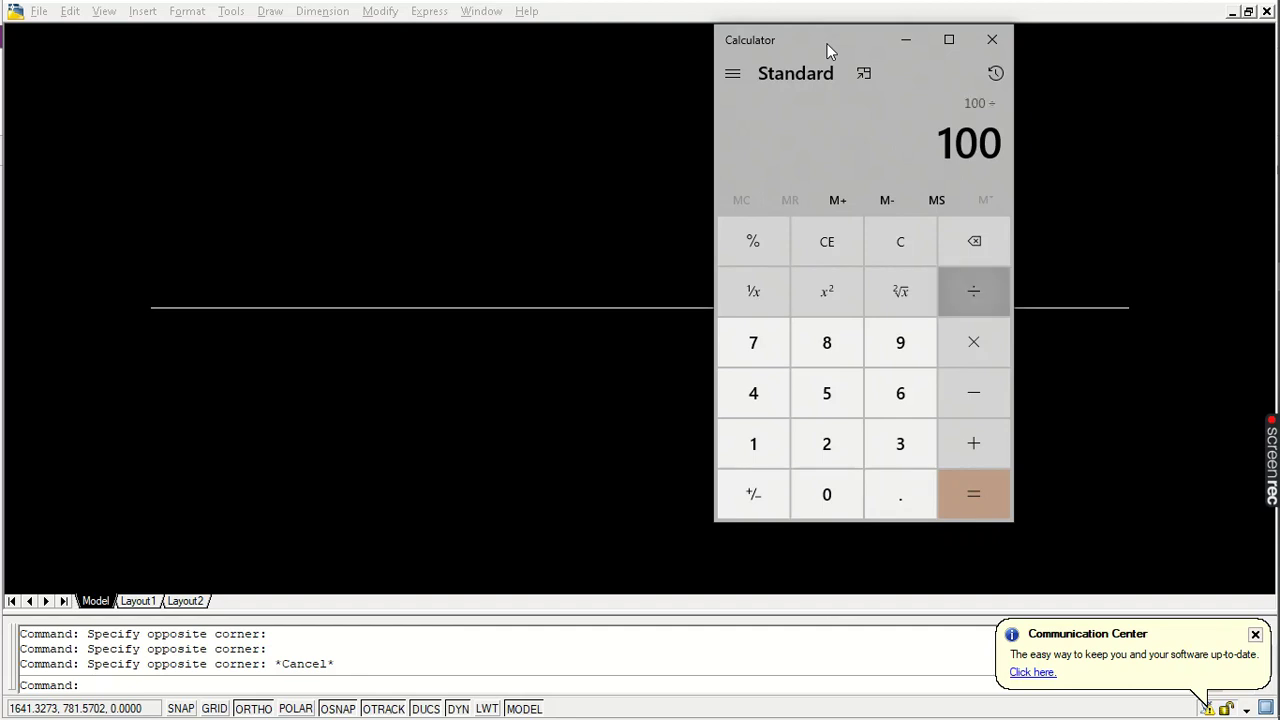
type("10")
key("Return")
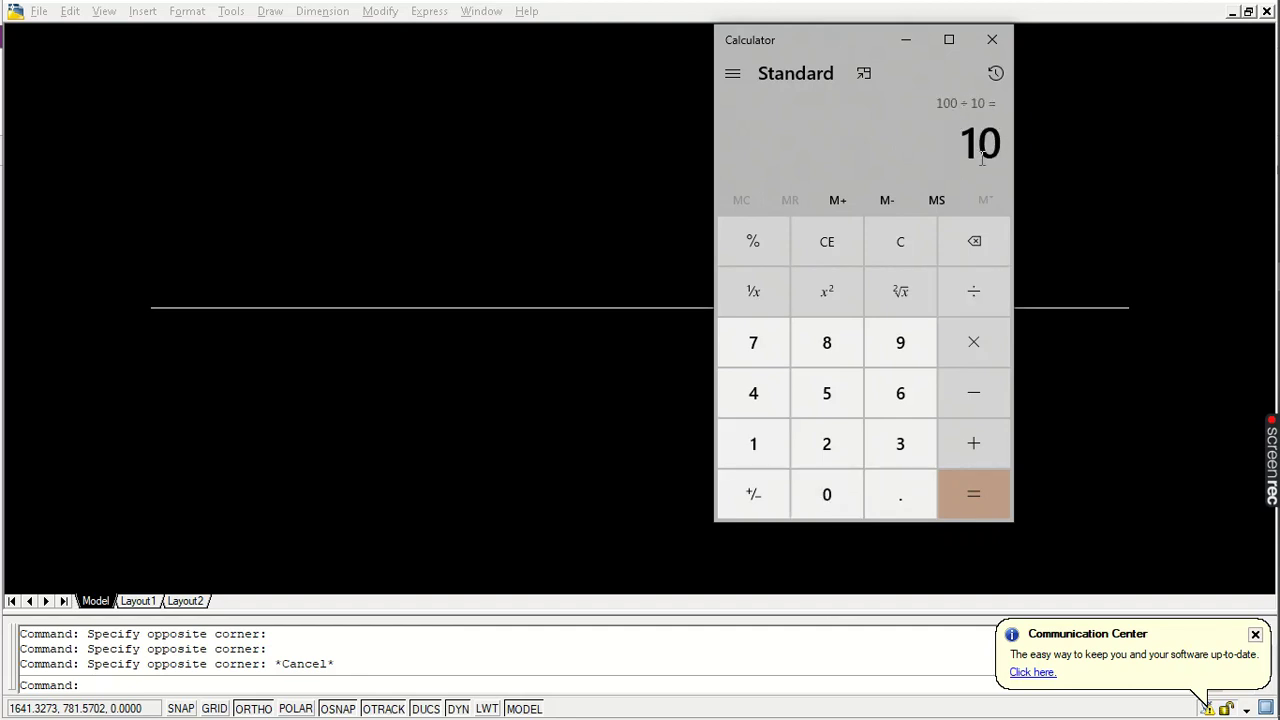
key("alt+Tab")
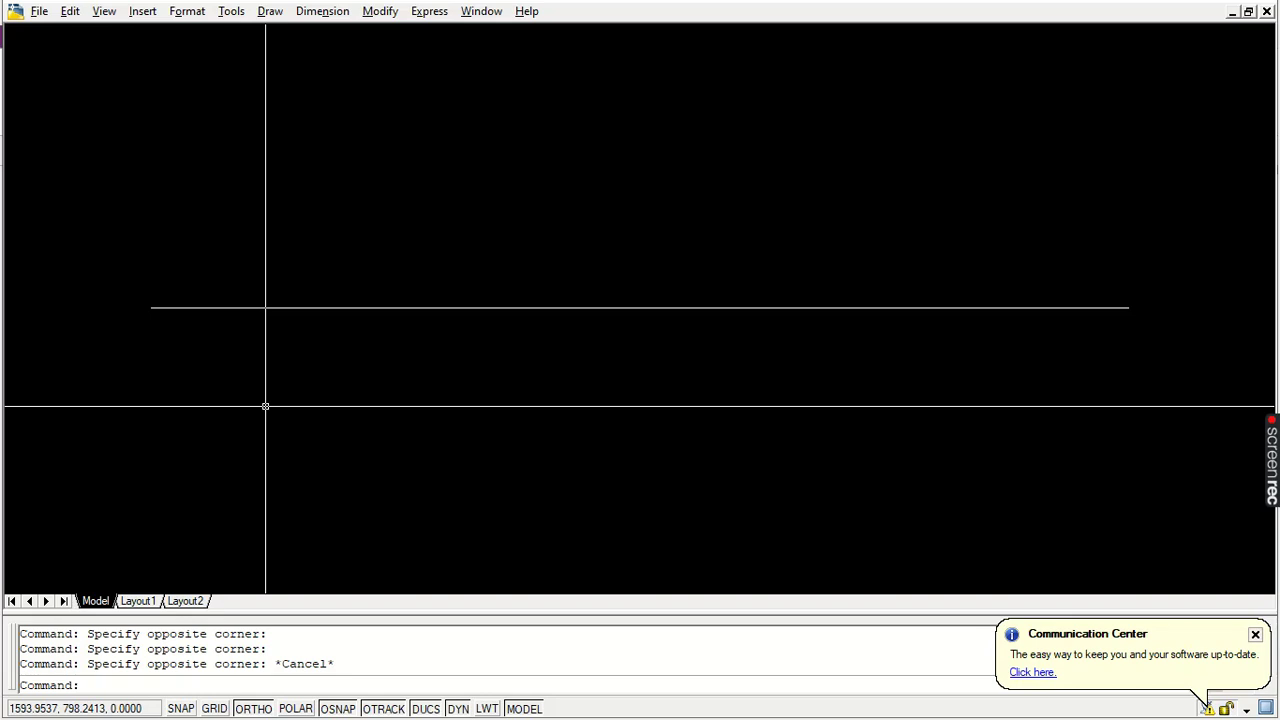
Divide the horizontal line into 10 equal segments with the Divide command.
type("div")
key("Return")
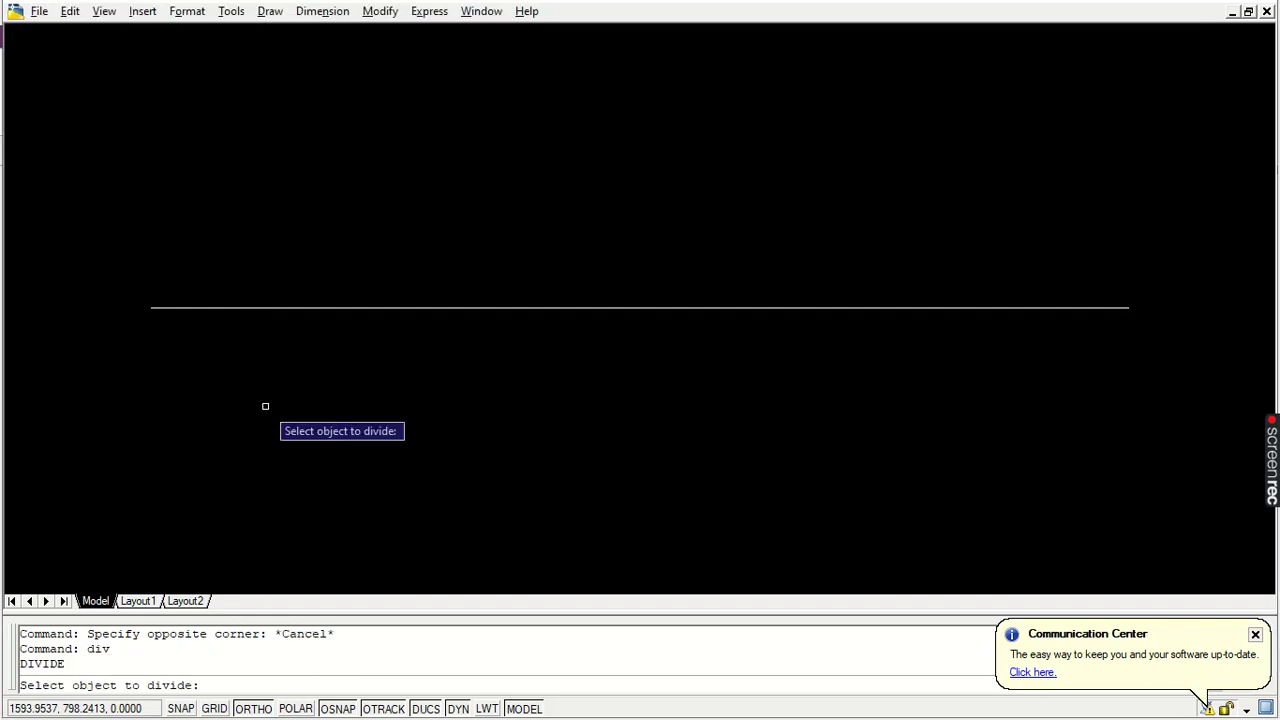
left_click(300, 308)
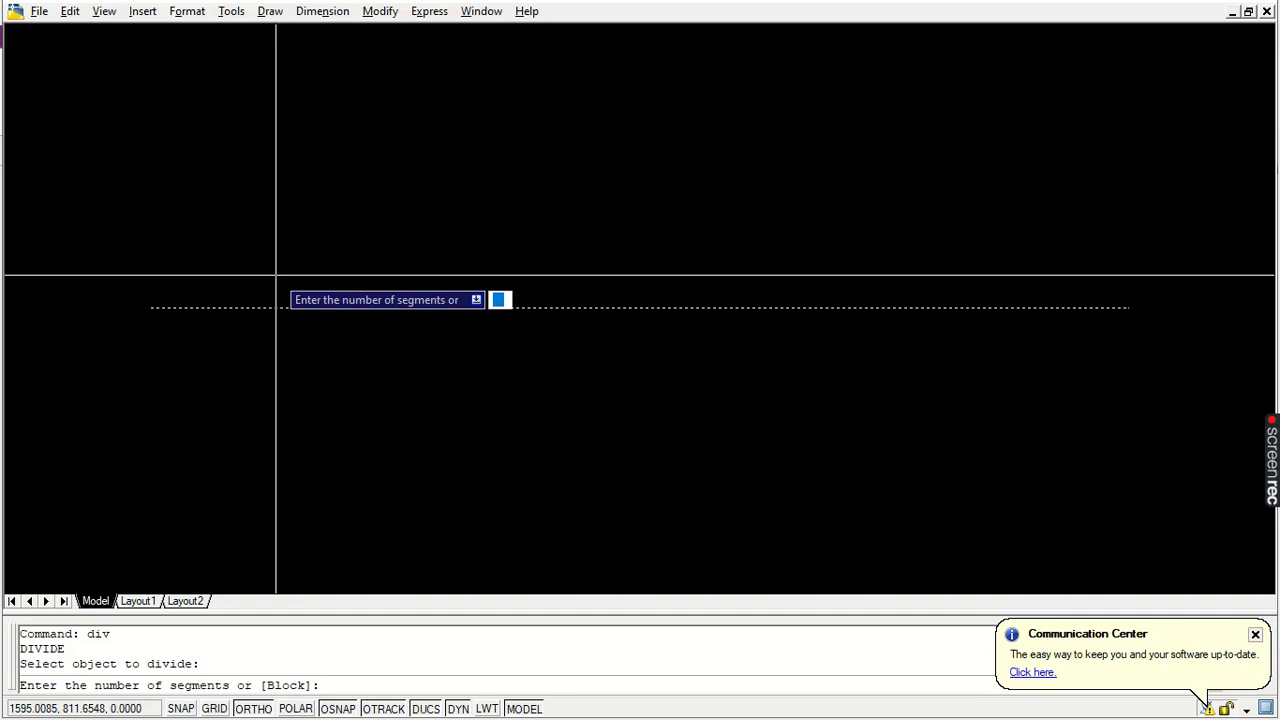
type("10")
key("Return")
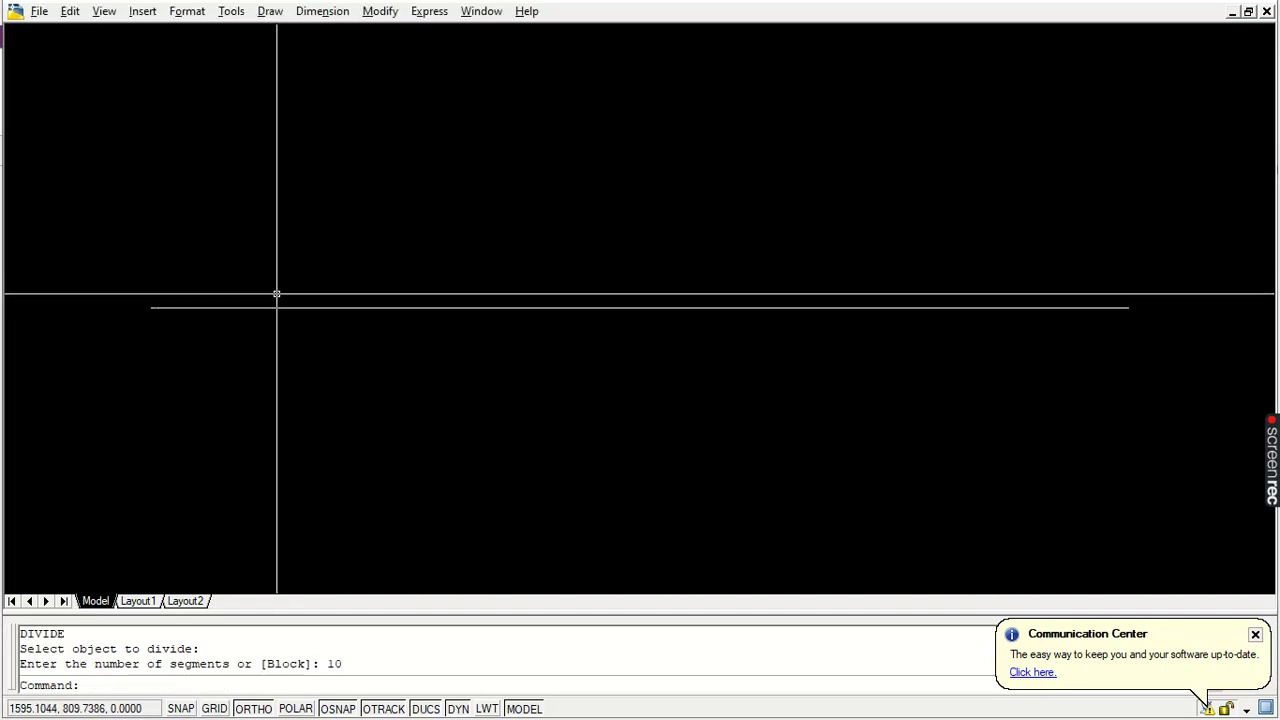
Move the line upward off its division points to examine them, and undo the move.
left_click(305, 308)
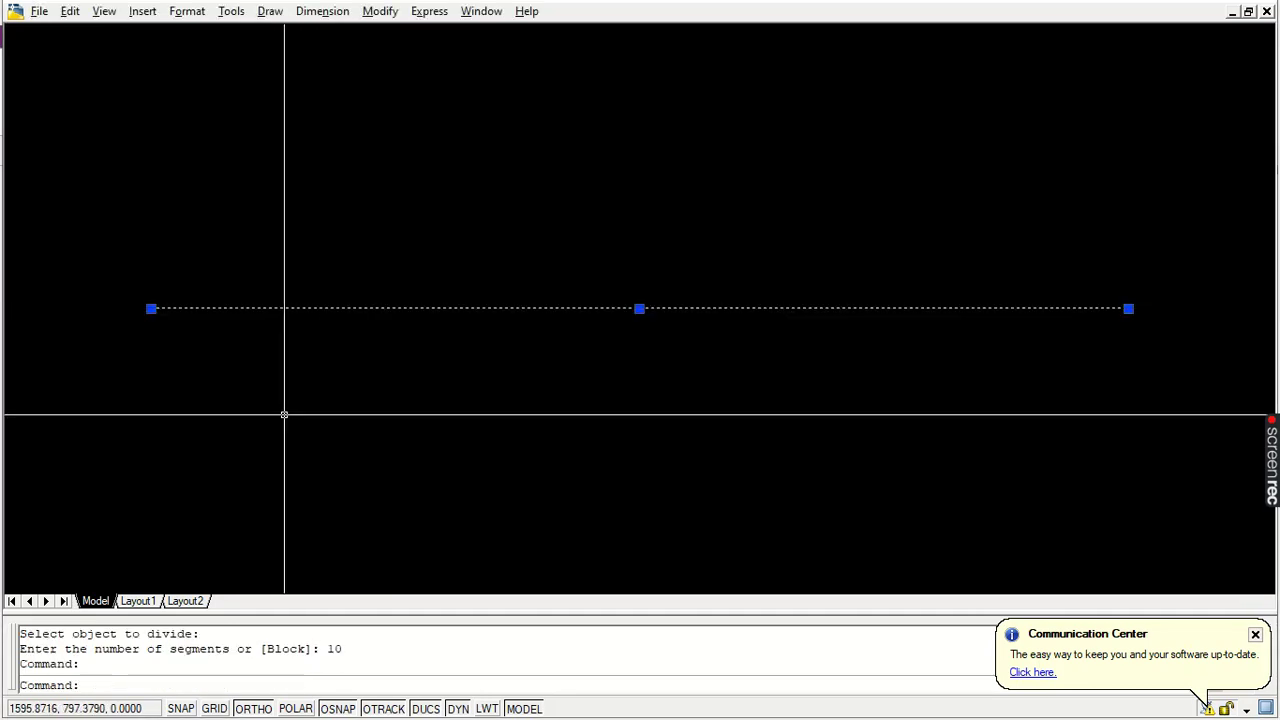
type("m")
key("Return")
left_click(292, 456)
left_click(297, 421)
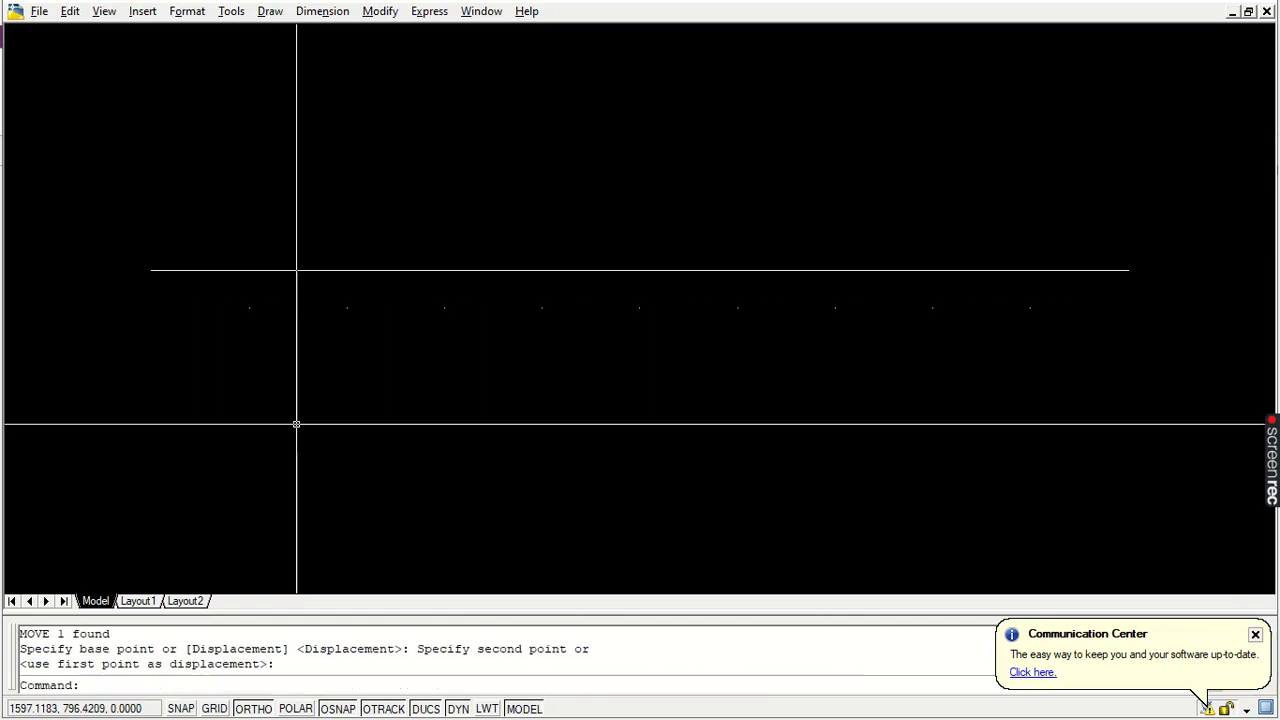
left_click(190, 290)
left_click(1060, 355)
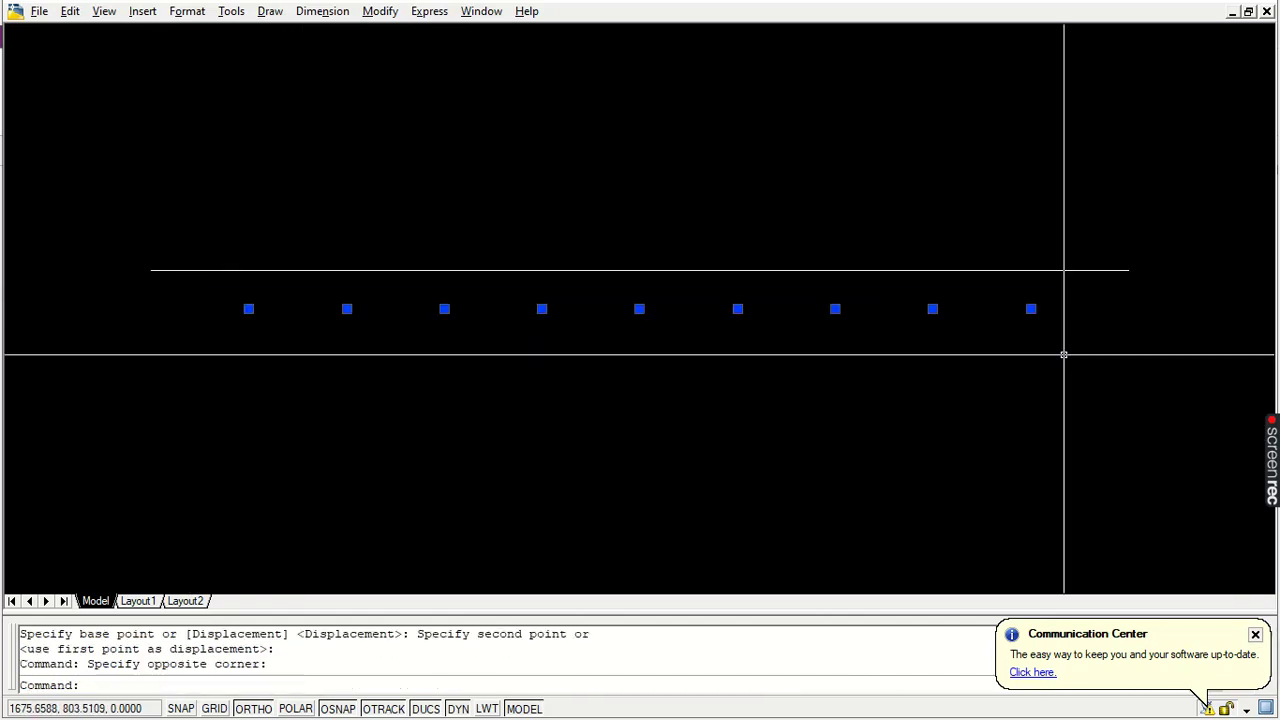
key("Escape")
key("ctrl+z")
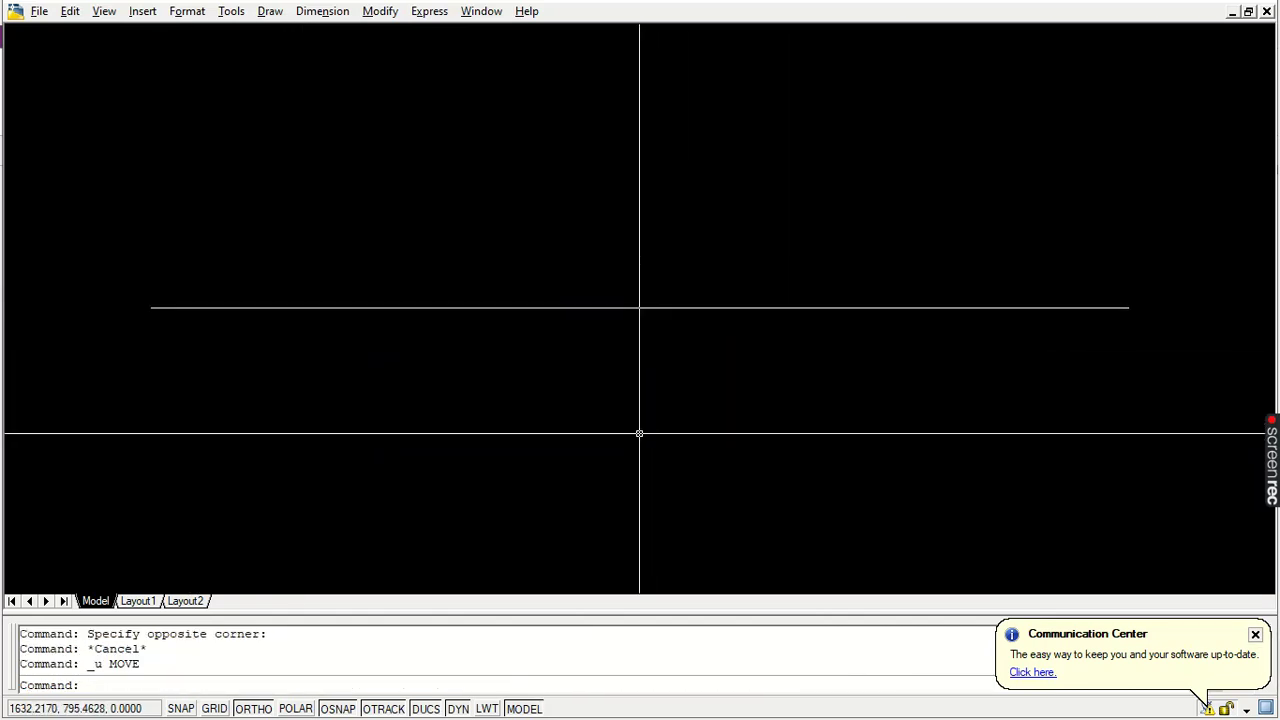
left_click(216, 277)
left_click(326, 305)
left_click(183, 249)
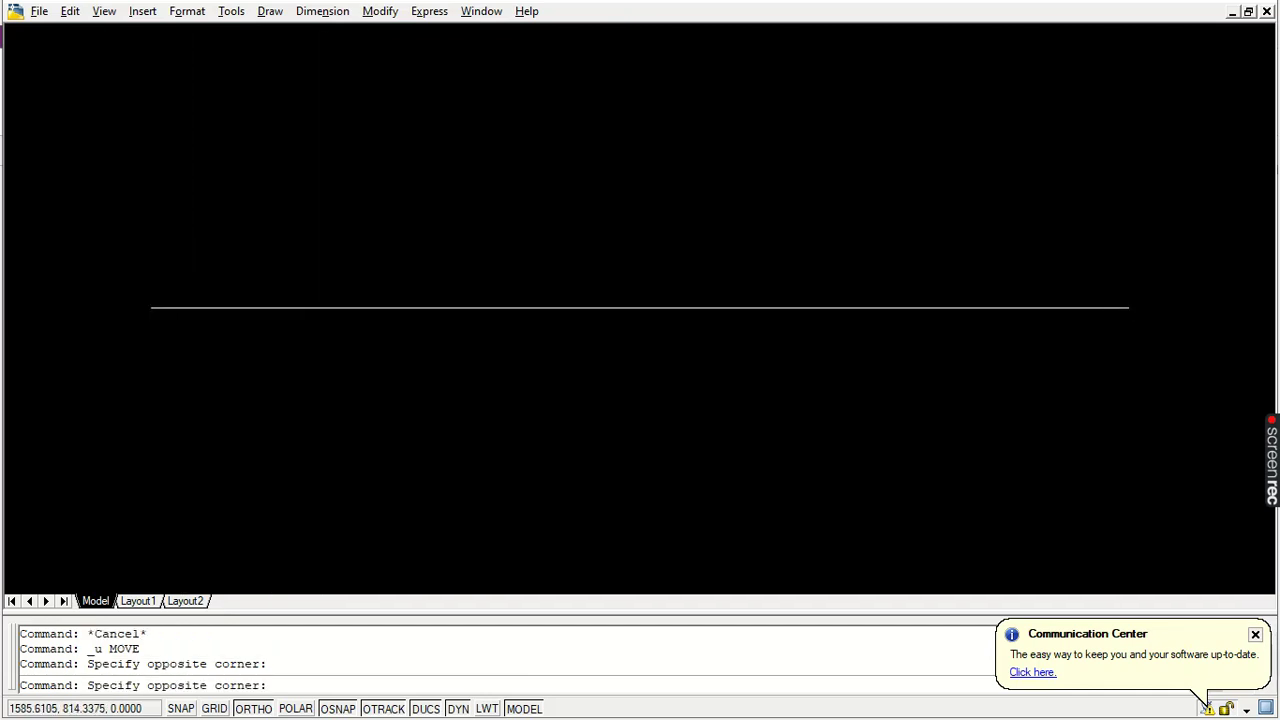
left_click(1134, 423)
key("Escape")
key("Escape")
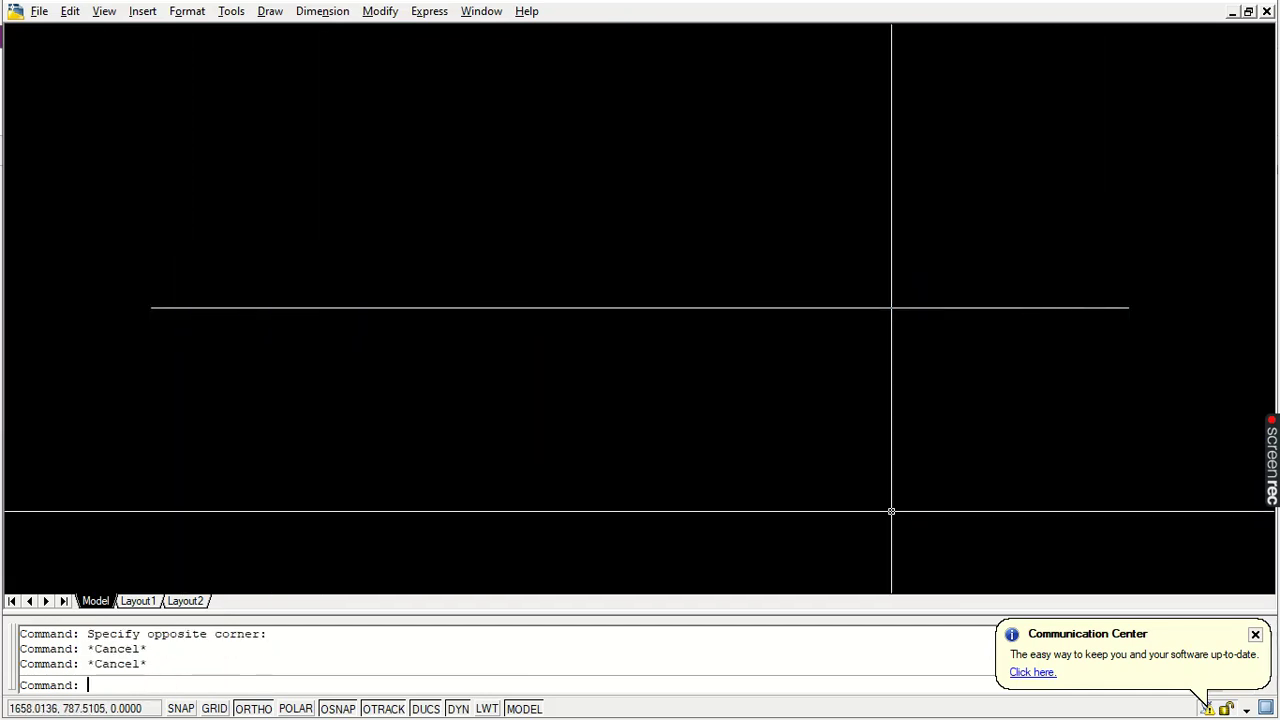
key("Escape")
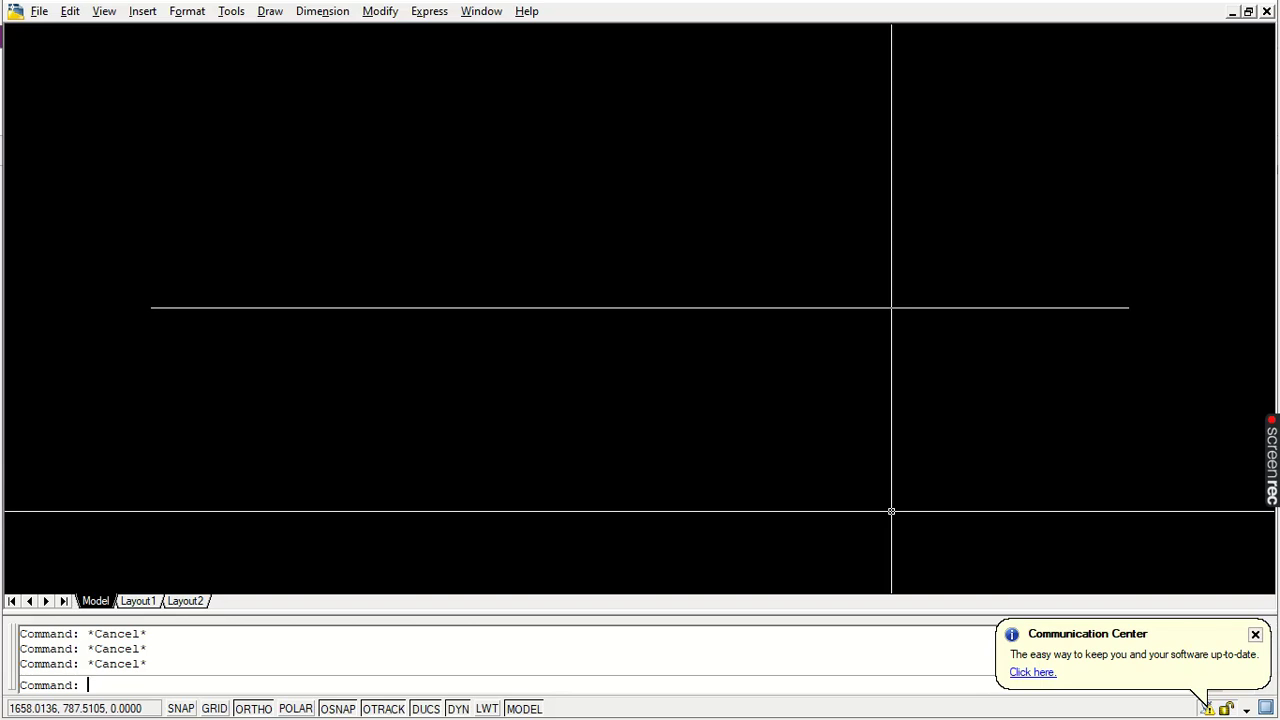
Set the point style to the X marker so the division points show on the line.
type("ddptype")
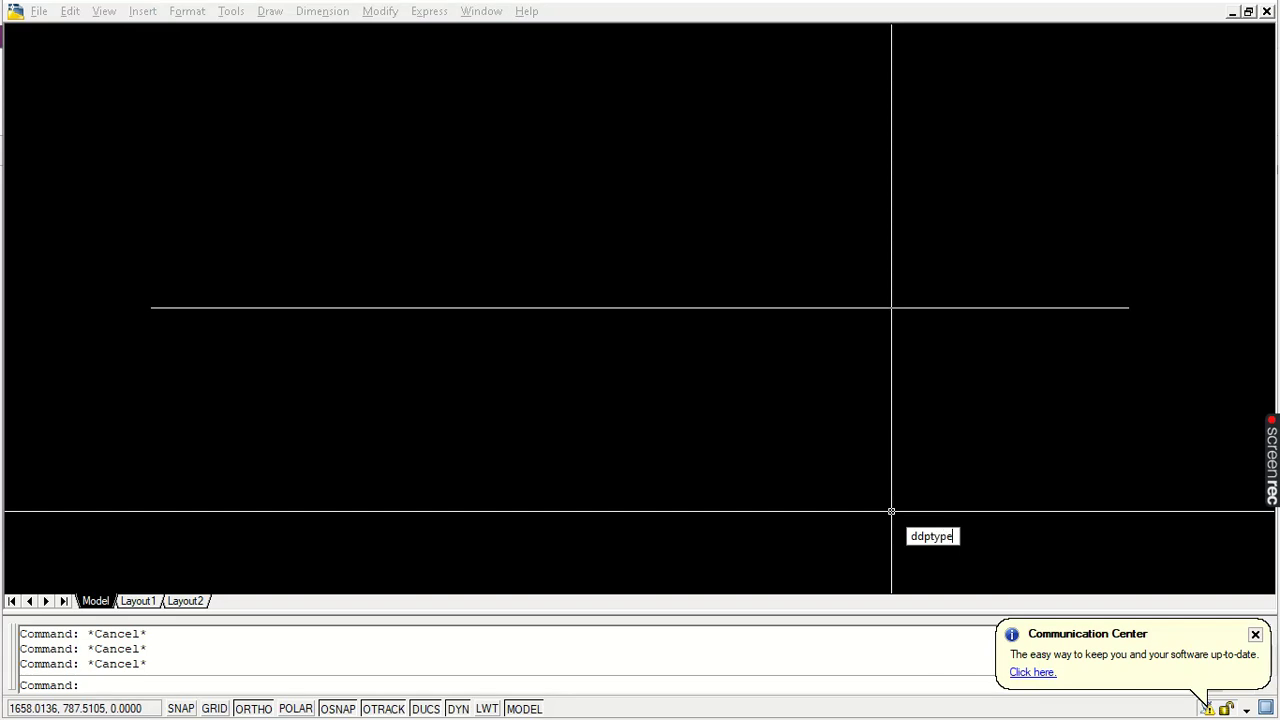
key("Return")
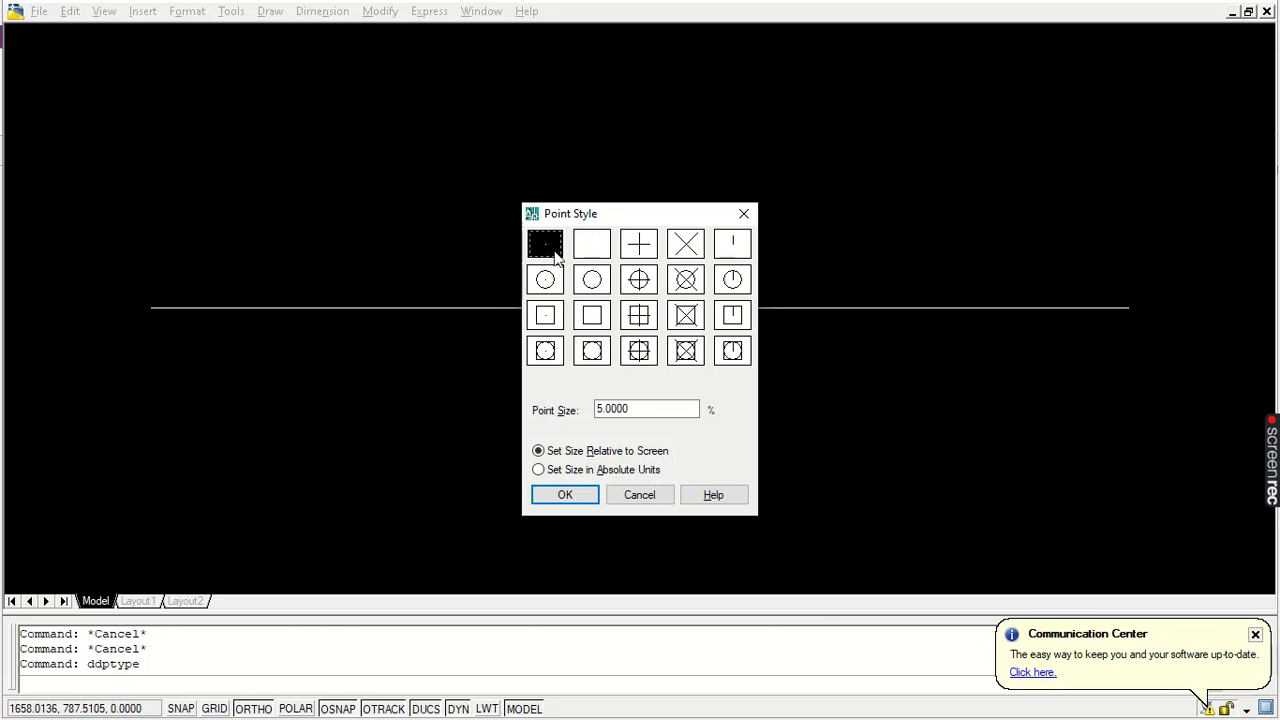
left_click(606, 252)
left_click(648, 250)
left_click(678, 254)
left_click(725, 249)
left_click(642, 246)
left_click(698, 250)
left_click(545, 282)
left_click(624, 280)
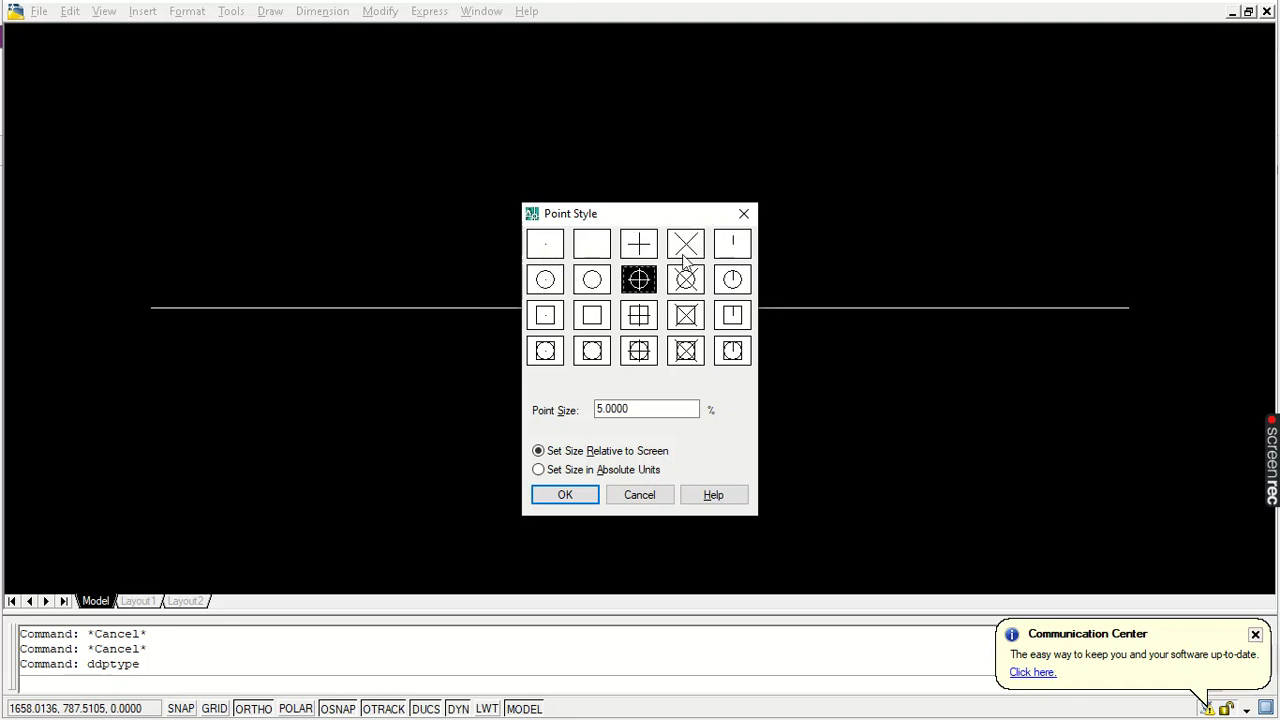
left_click(692, 250)
left_click(566, 497)
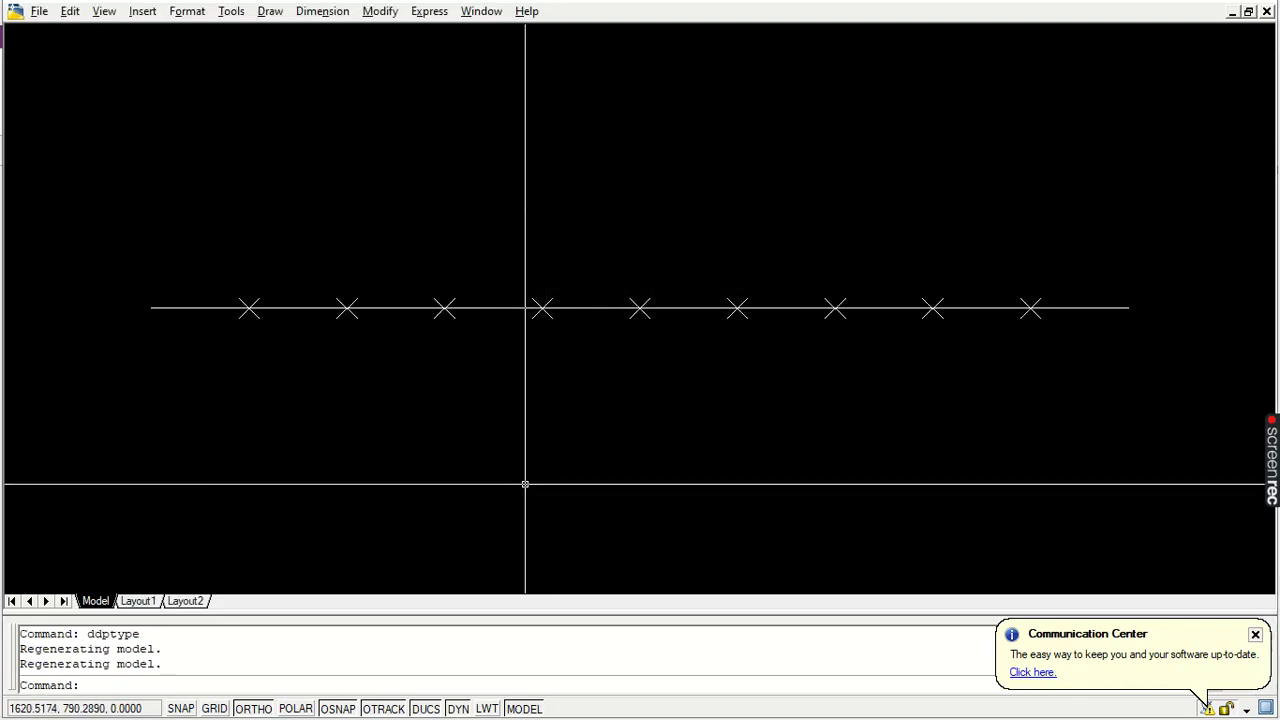
Change the point style of the division points to the plus marker.
key("Return")
left_click(639, 252)
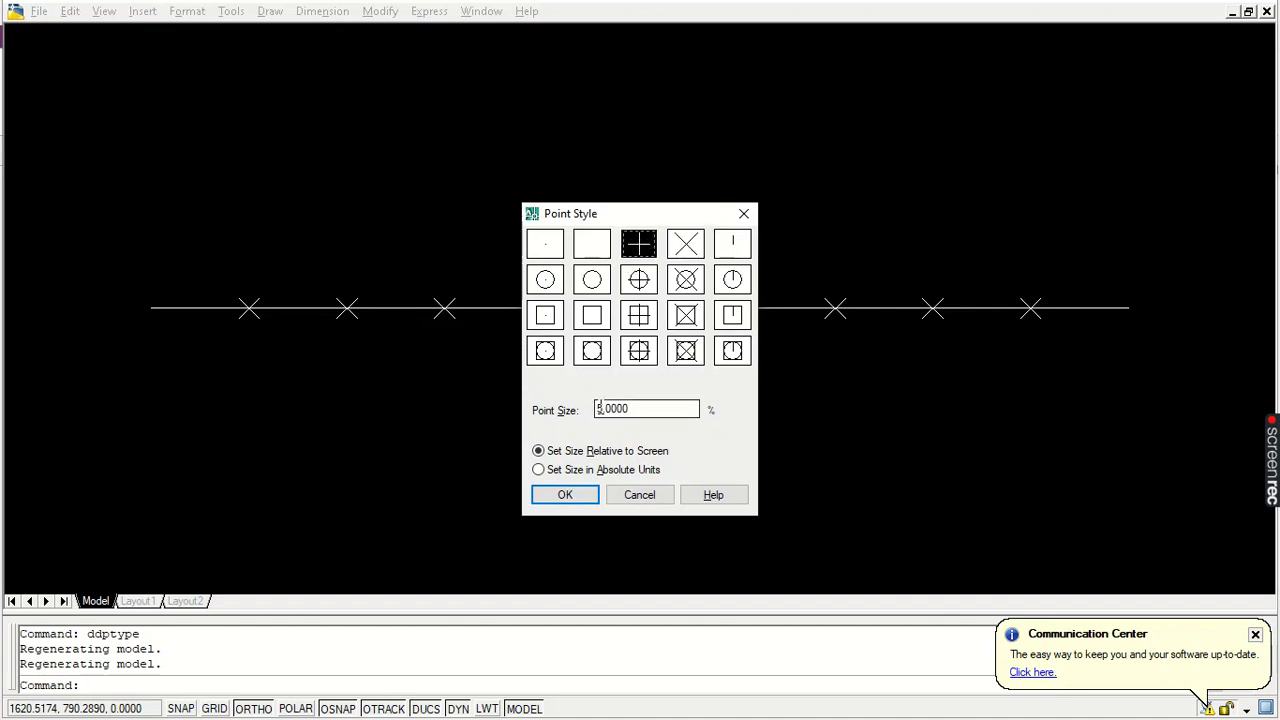
left_click(565, 494)
Try the circle-in-square point style with a vertical tick, and restore the X marker style.
key("Return")
left_click(686, 246)
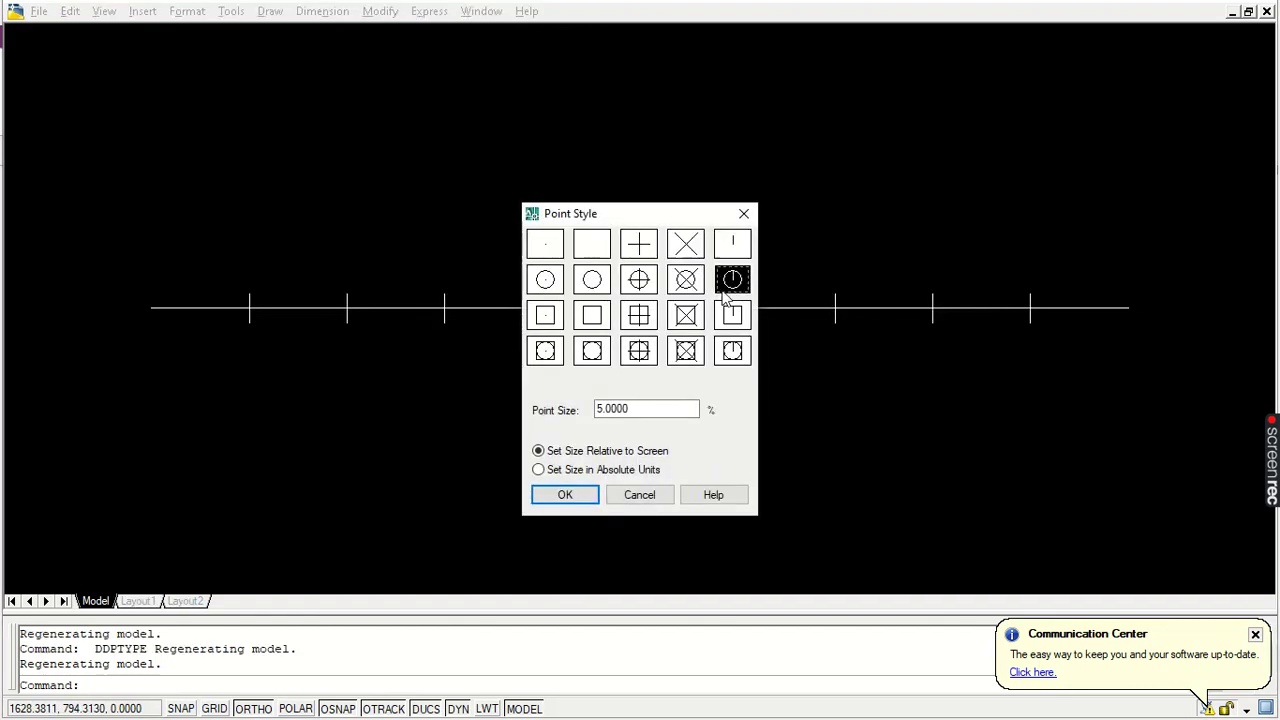
left_click(732, 282)
left_click(732, 350)
left_click(565, 494)
key("Return")
left_click(686, 246)
left_click(570, 497)
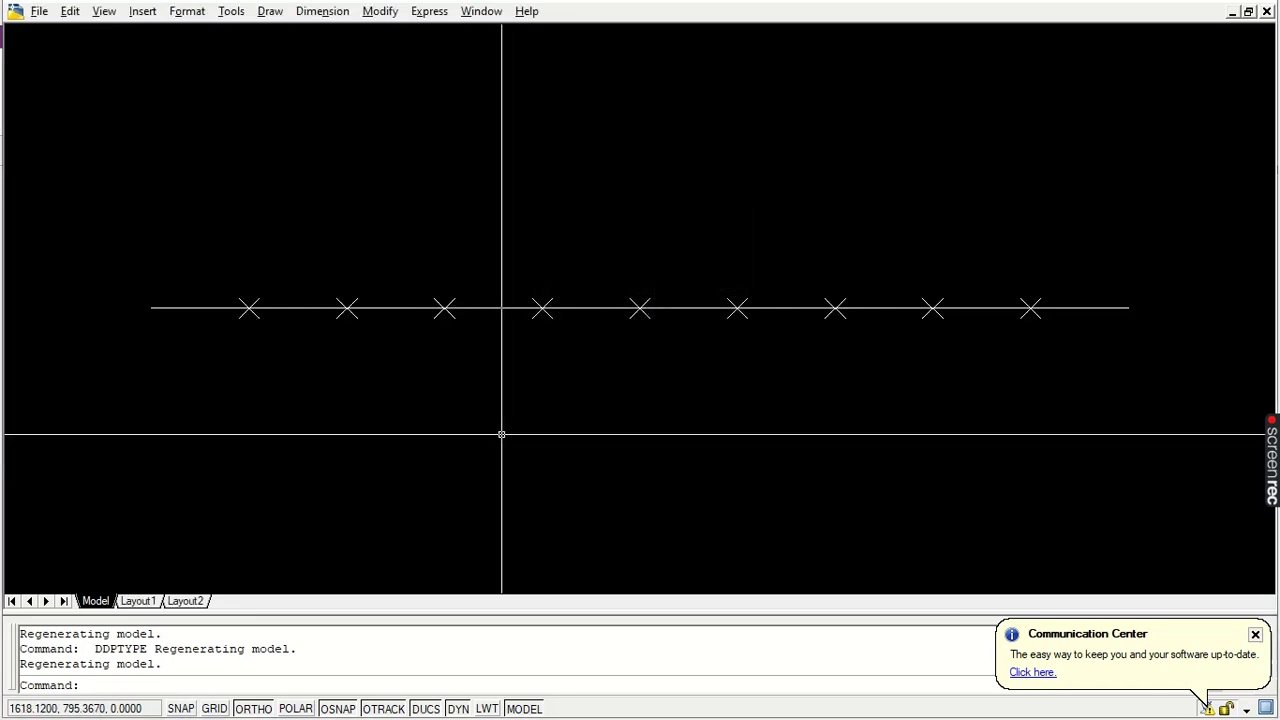
left_click(231, 286)
left_click(268, 326)
left_click(437, 354)
left_click(338, 267)
left_click(437, 277)
key("Escape")
key("Escape")
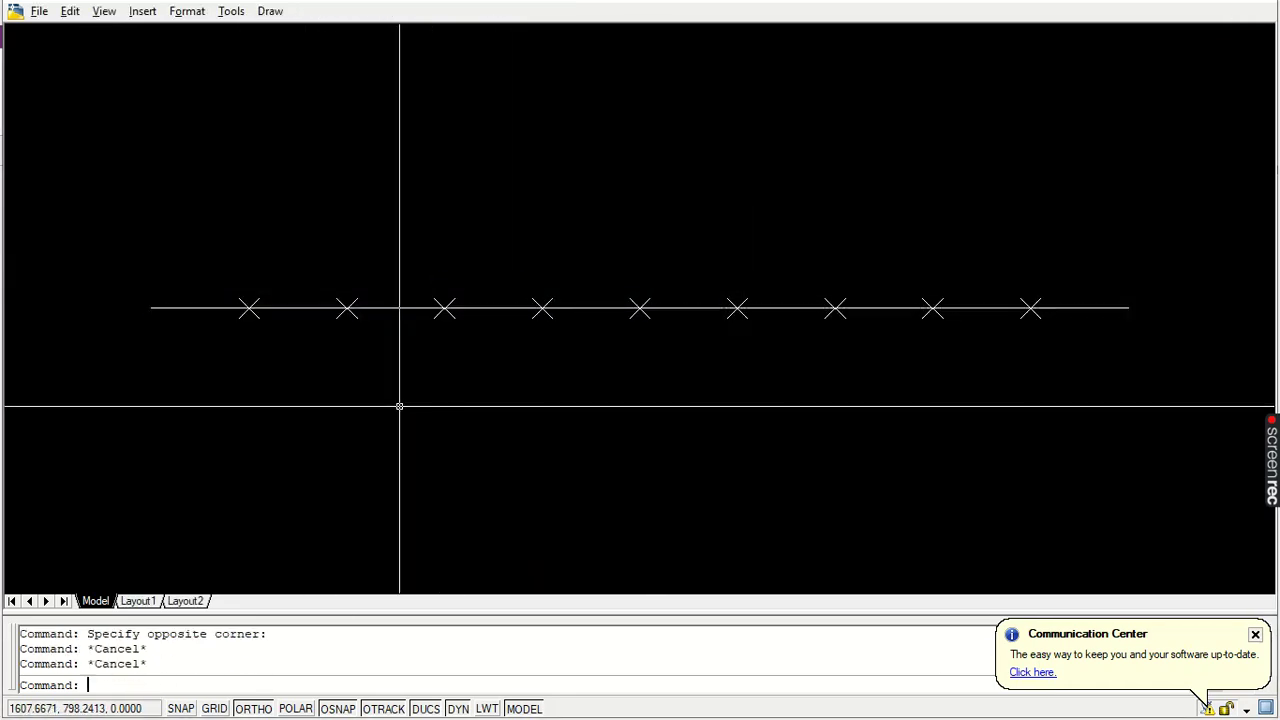
Draw vertical lines upward from the first and second division points, making the second line longer.
type("l")
key("Return")
left_click(249, 308)
left_click(259, 147)
key("Return")
key("Return")
left_click(346, 308)
left_click(347, 82)
key("Return")
Draw vertical lines downward from the third and fourth division points, making the fourth point's line longer.
key("Return")
left_click(444, 308)
left_click(444, 428)
key("Return")
key("Return")
left_click(542, 308)
left_click(542, 497)
key("Return")
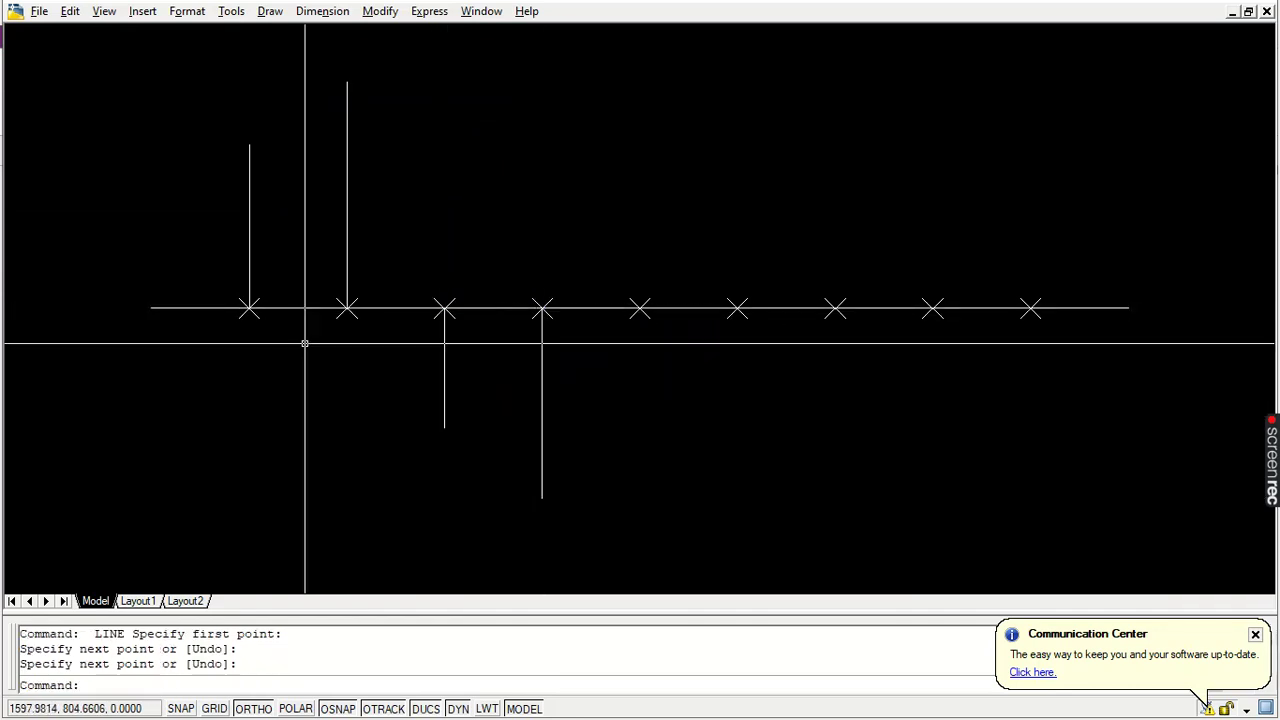
left_click(277, 307)
key("Escape")
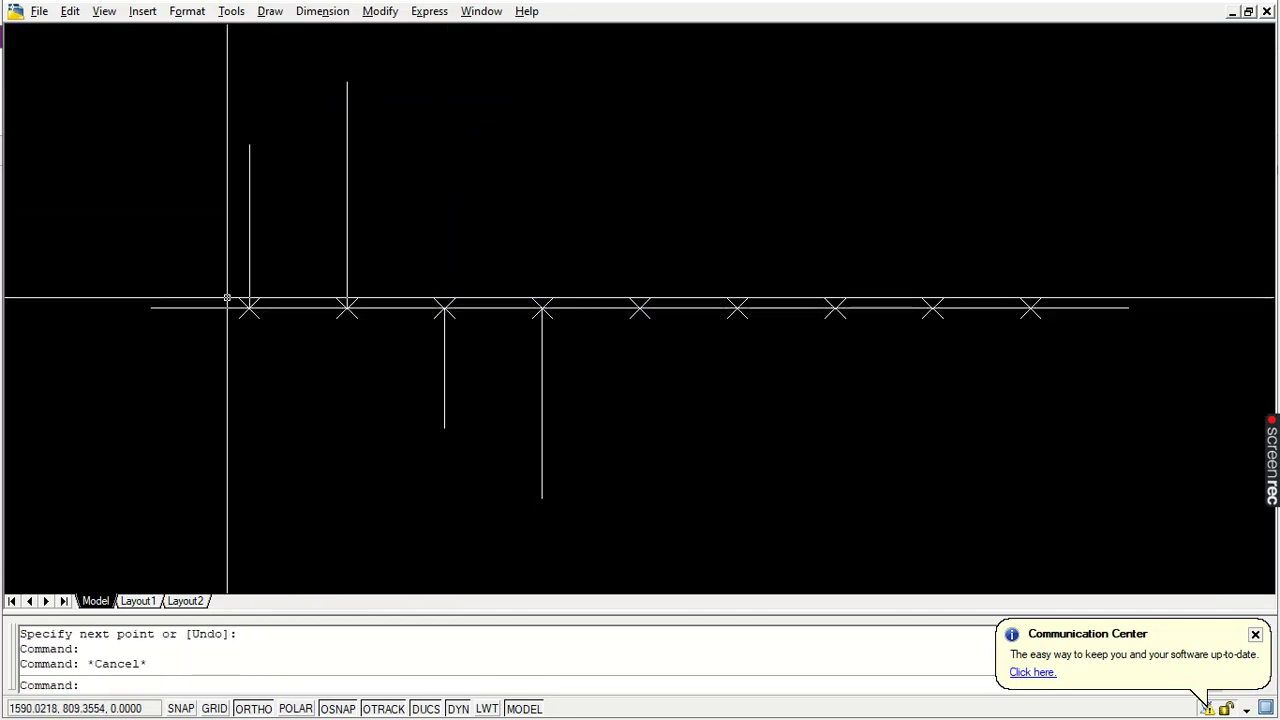
left_click(214, 277)
left_click(1066, 352)
key("Escape")
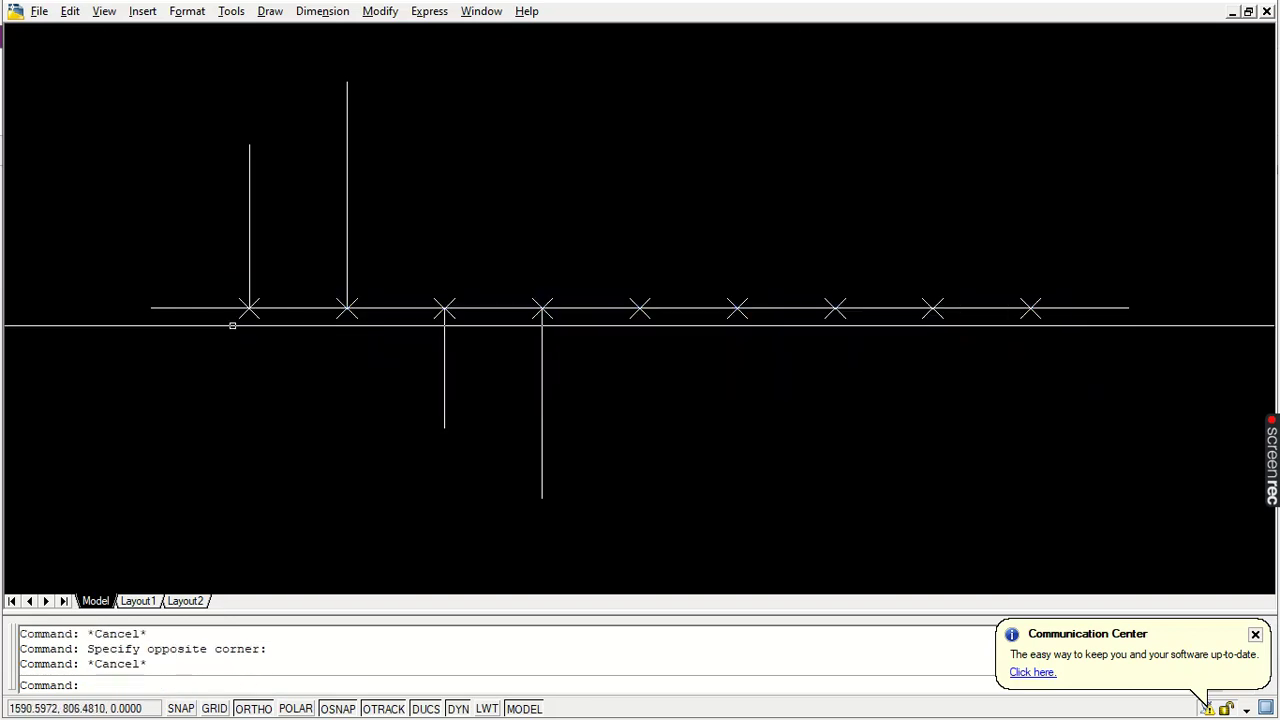
Highlight the nine division points on the horizontal line with a window selection, and clear the selection.
left_click(218, 280)
left_click(1064, 359)
left_click(1069, 354)
key("Escape")
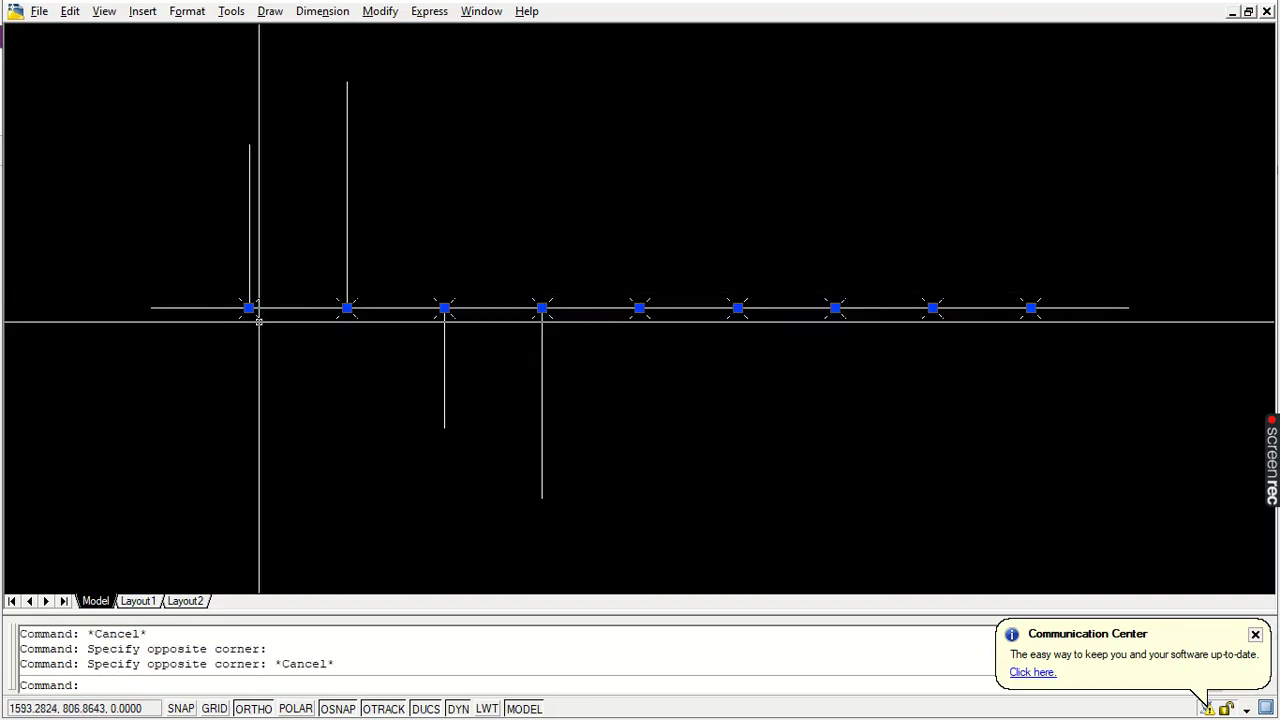
key("Escape")
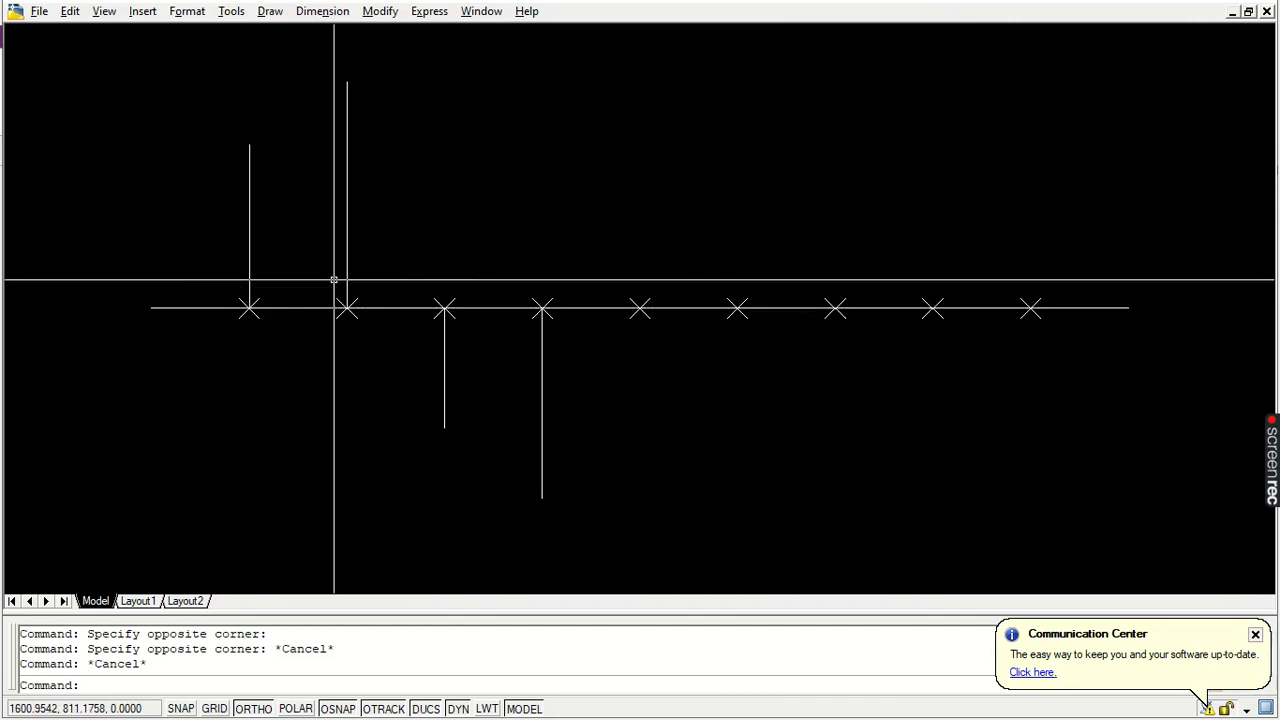
Erase the two vertical lines above the horizontal line and the two below it.
type("e")
key("Return")
left_click(374, 214)
left_click(149, 251)
key("Return")
key("Return")
left_click(663, 397)
left_click(269, 389)
key("Return")
Erase all division points from the horizontal line, keeping the line itself.
left_click(202, 276)
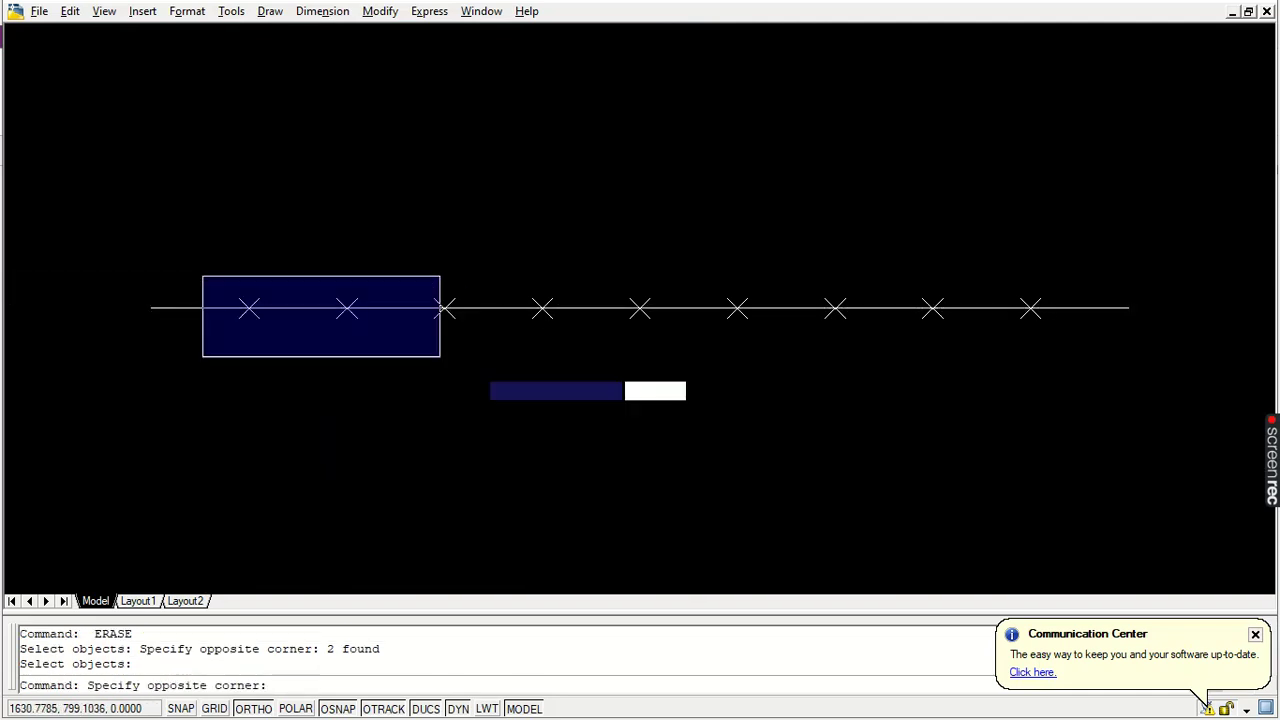
left_click(1082, 418)
type("e")
key("Return")
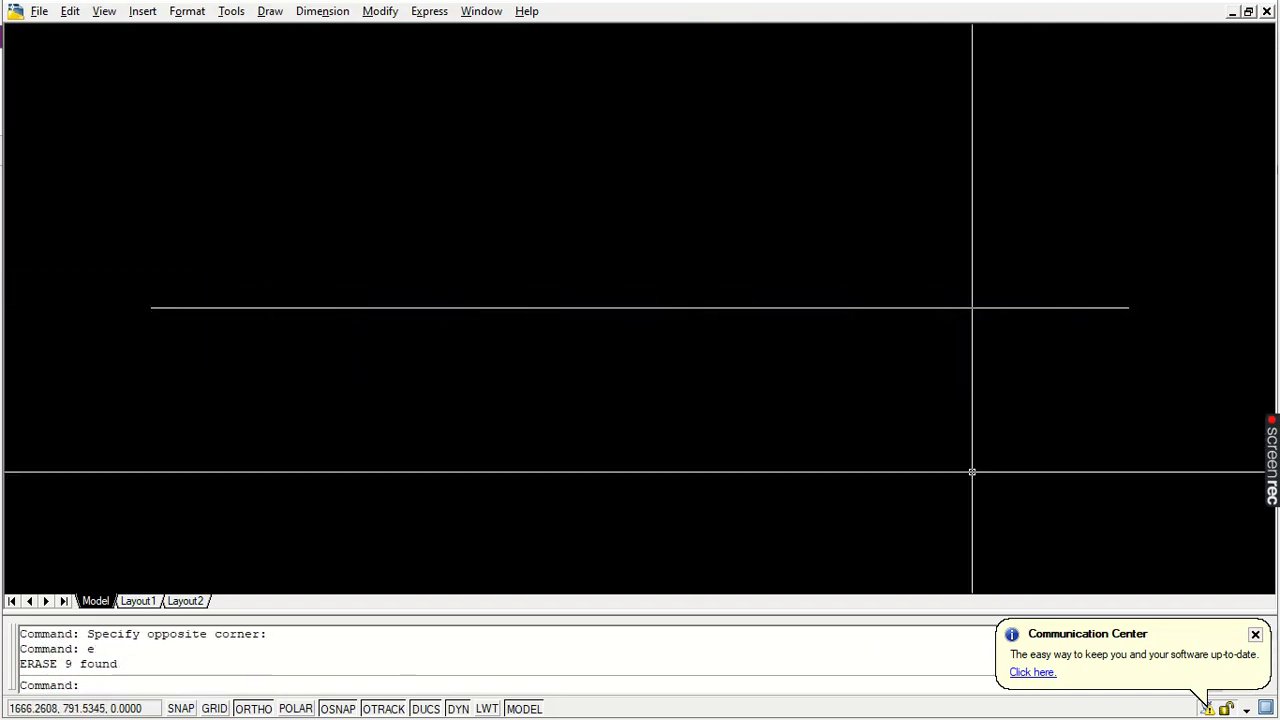
Try dividing the horizontal line into 15 equal segments, and undo the division.
type("dic")
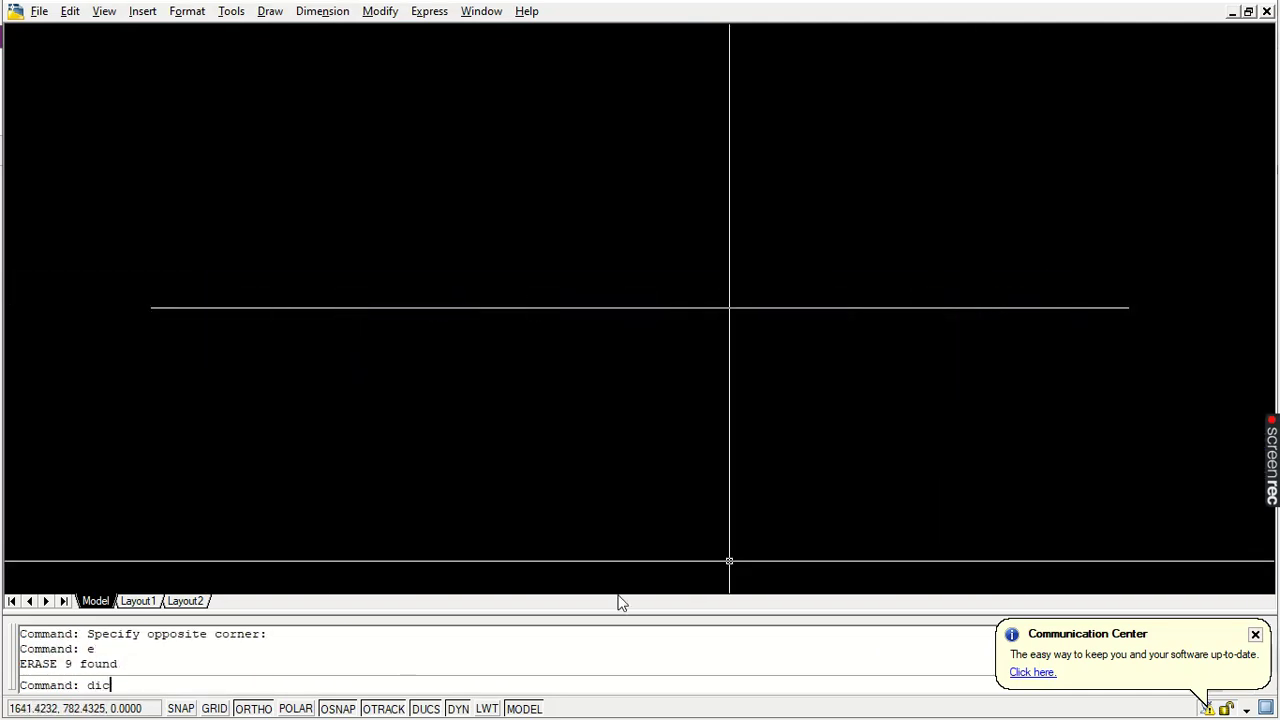
key("Return")
type("div")
key("Return")
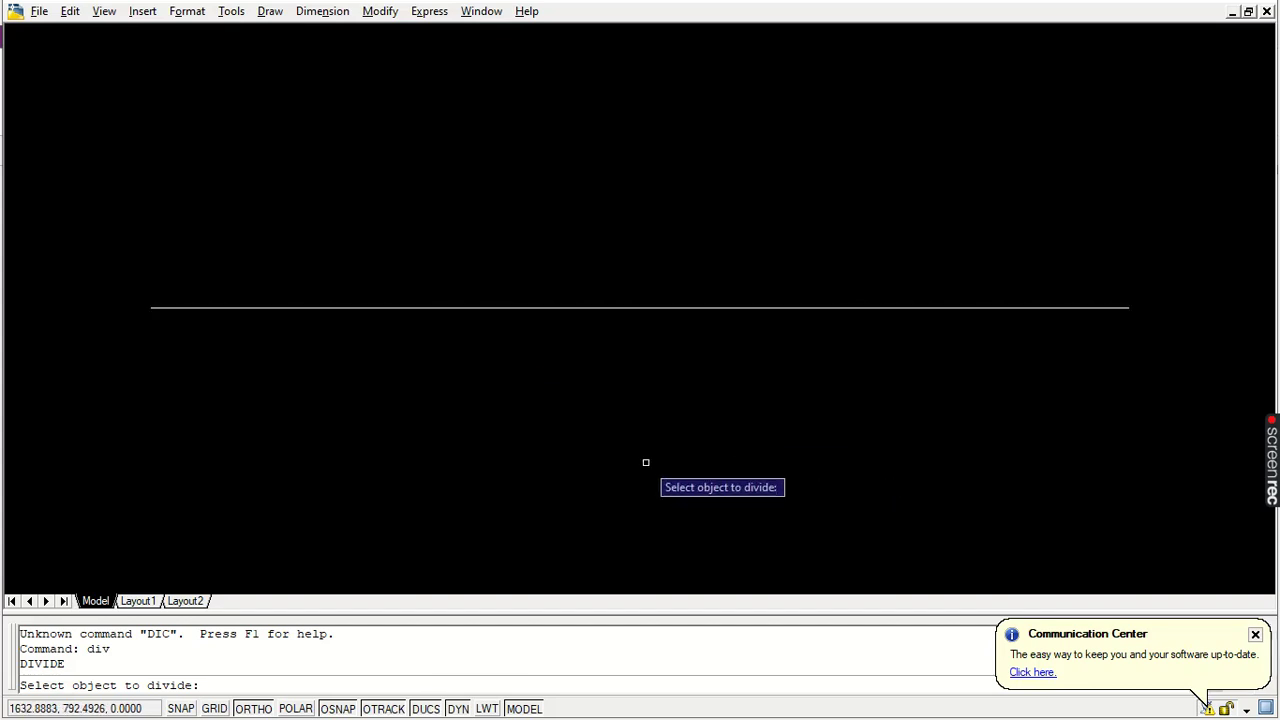
left_click(543, 309)
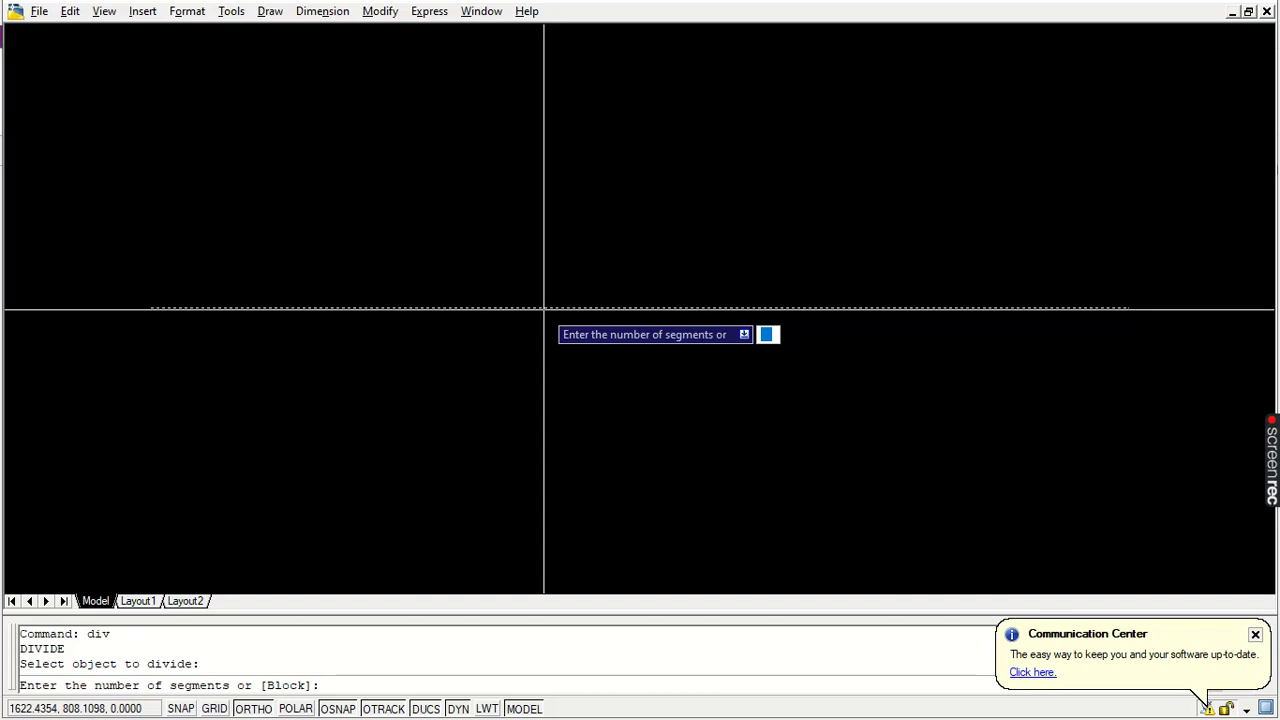
type("15")
key("Return")
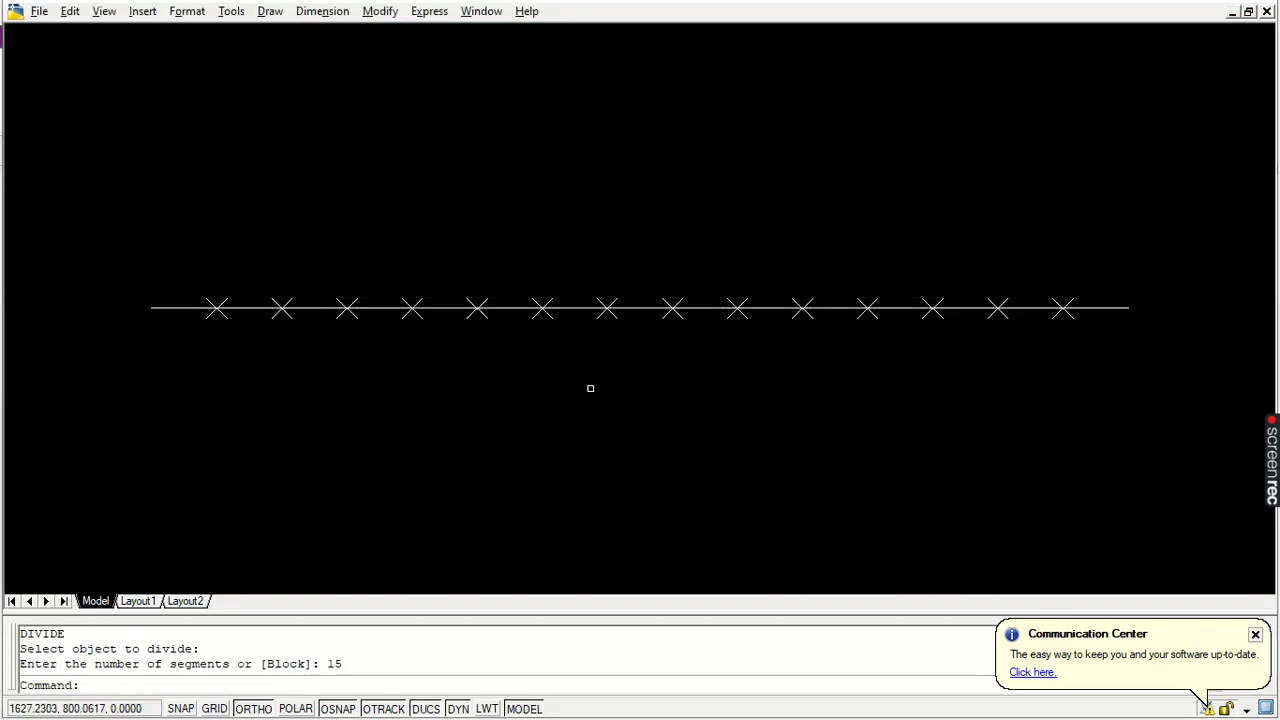
key("ctrl+z")
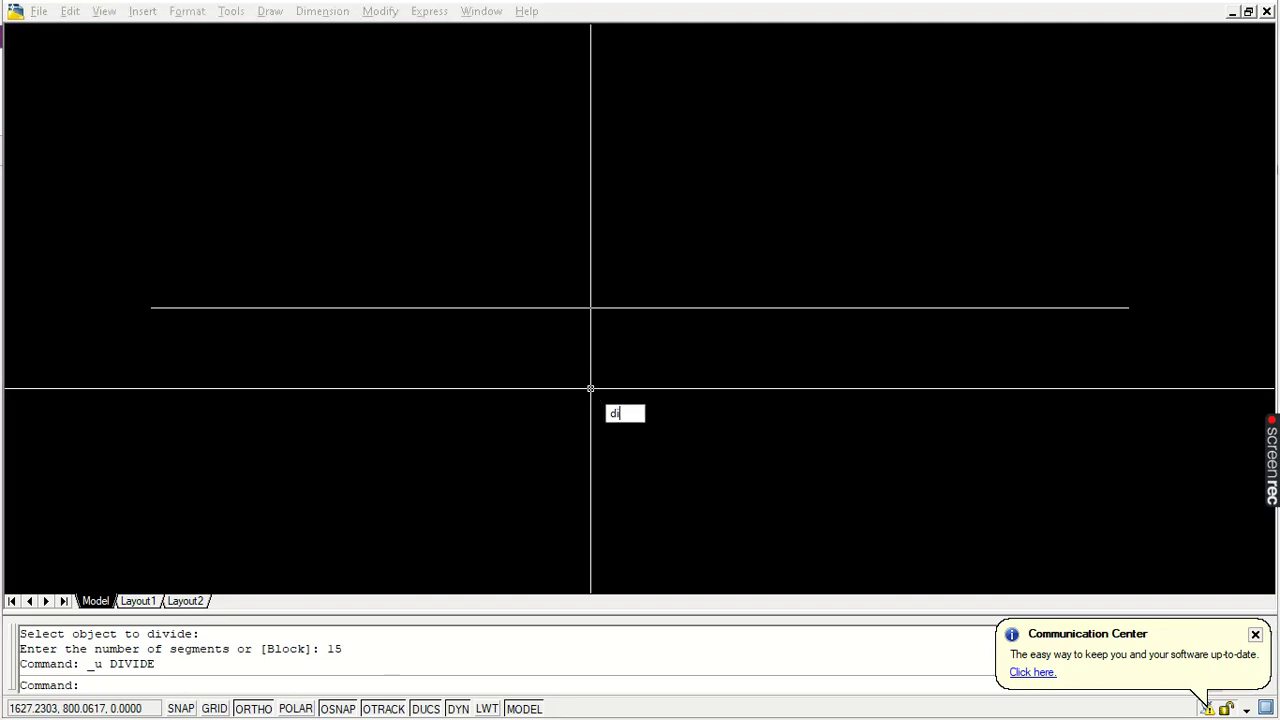
Divide the horizontal line into 25 equal segments.
type("v")
key("Return")
left_click(429, 308)
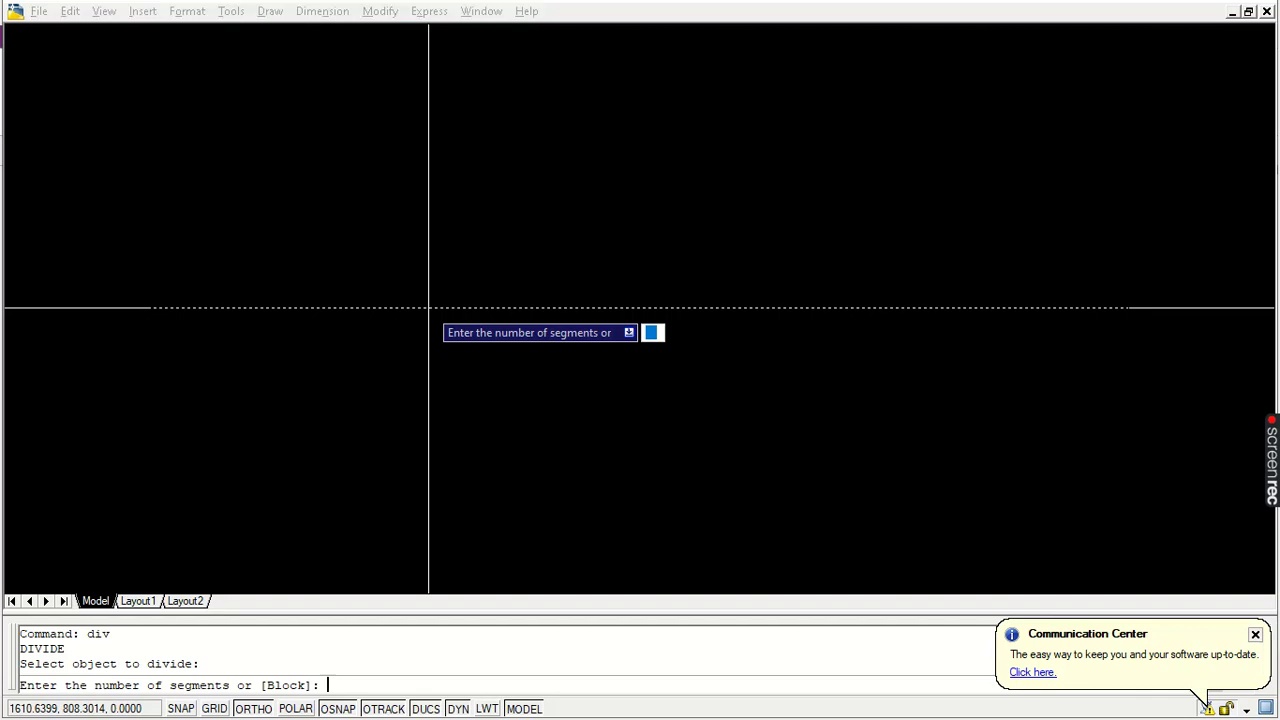
type("25")
key("Return")
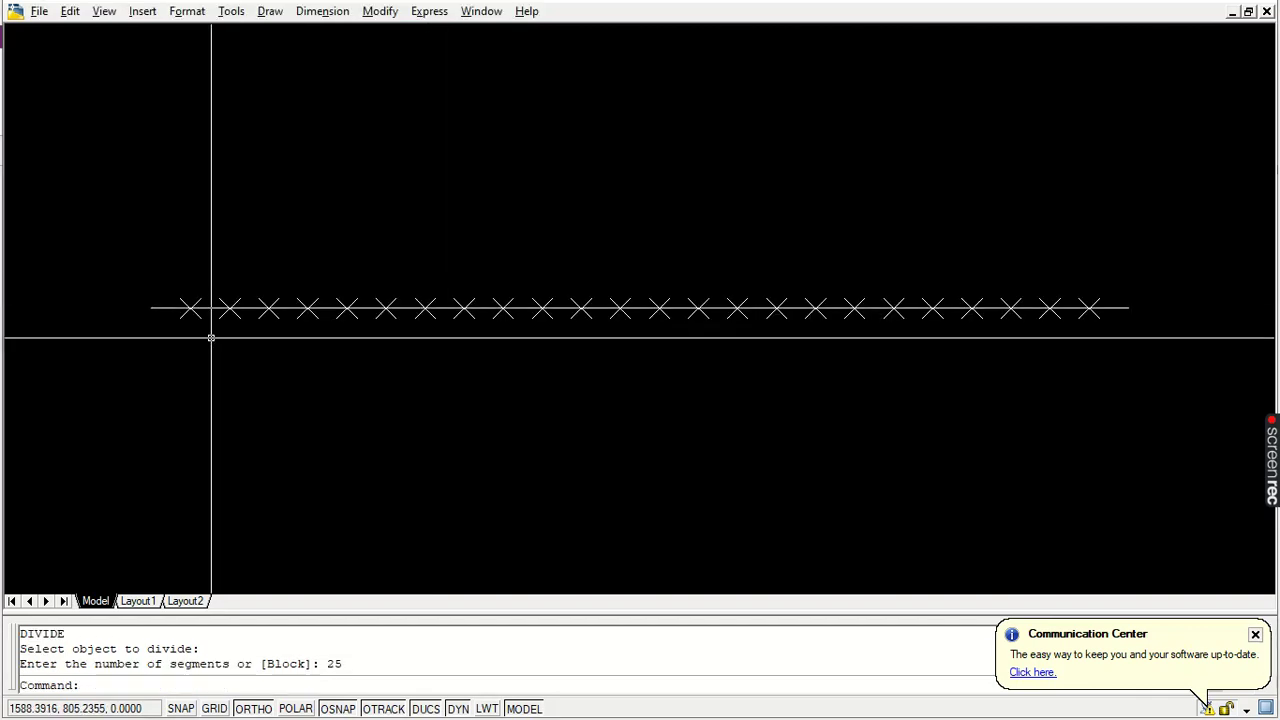
Switch to Calculator, compute 100 ÷ 25 for the segment length, and return to the drawing.
key("alt+Tab")
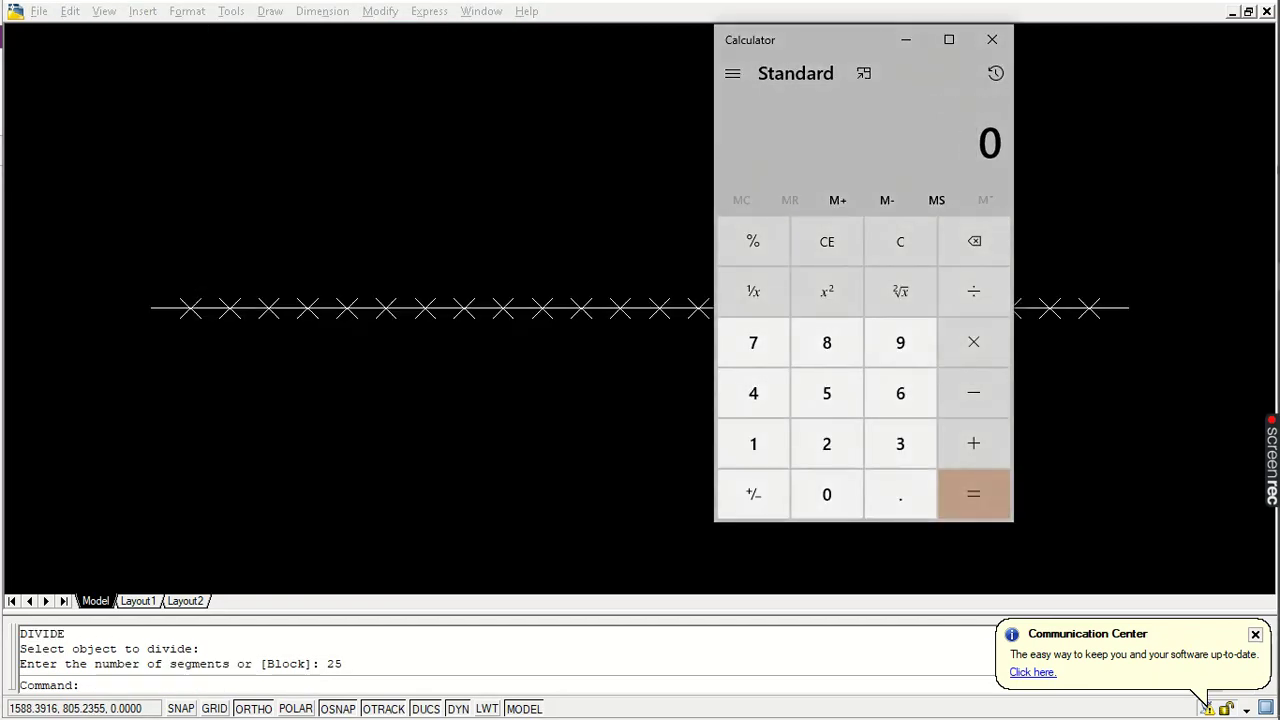
type("25")
key("Return")
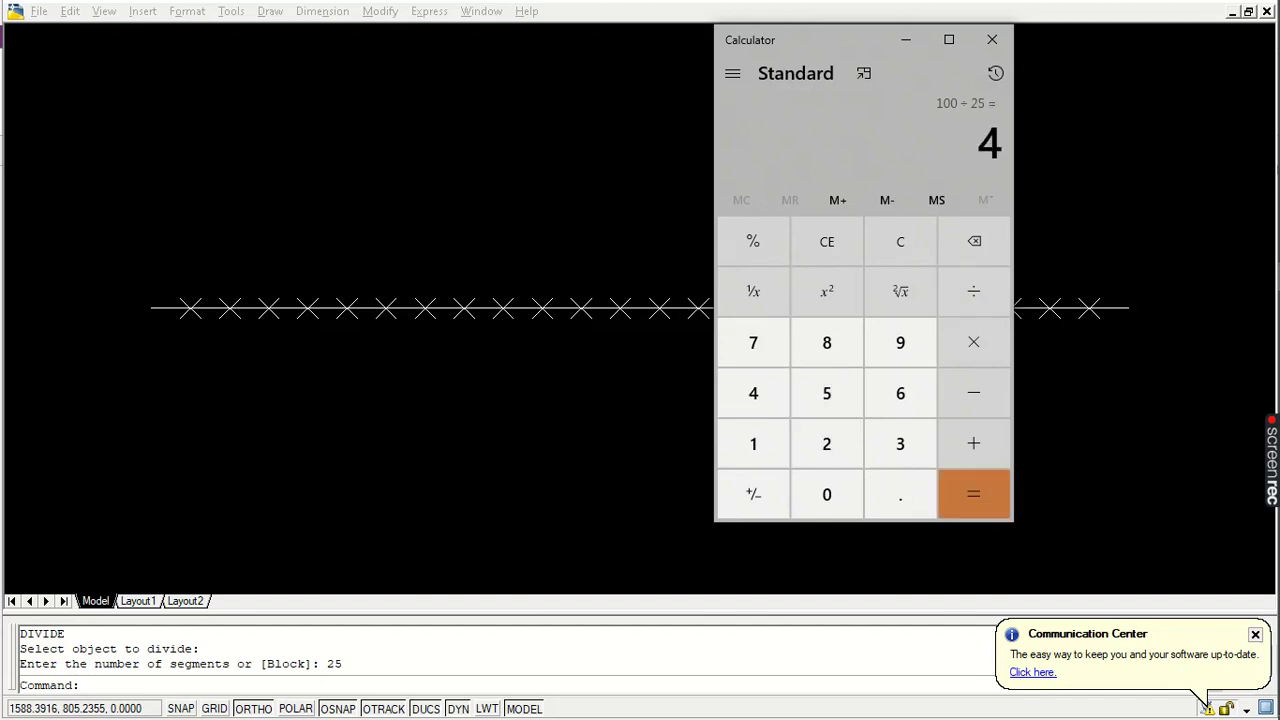
key("alt+Tab")
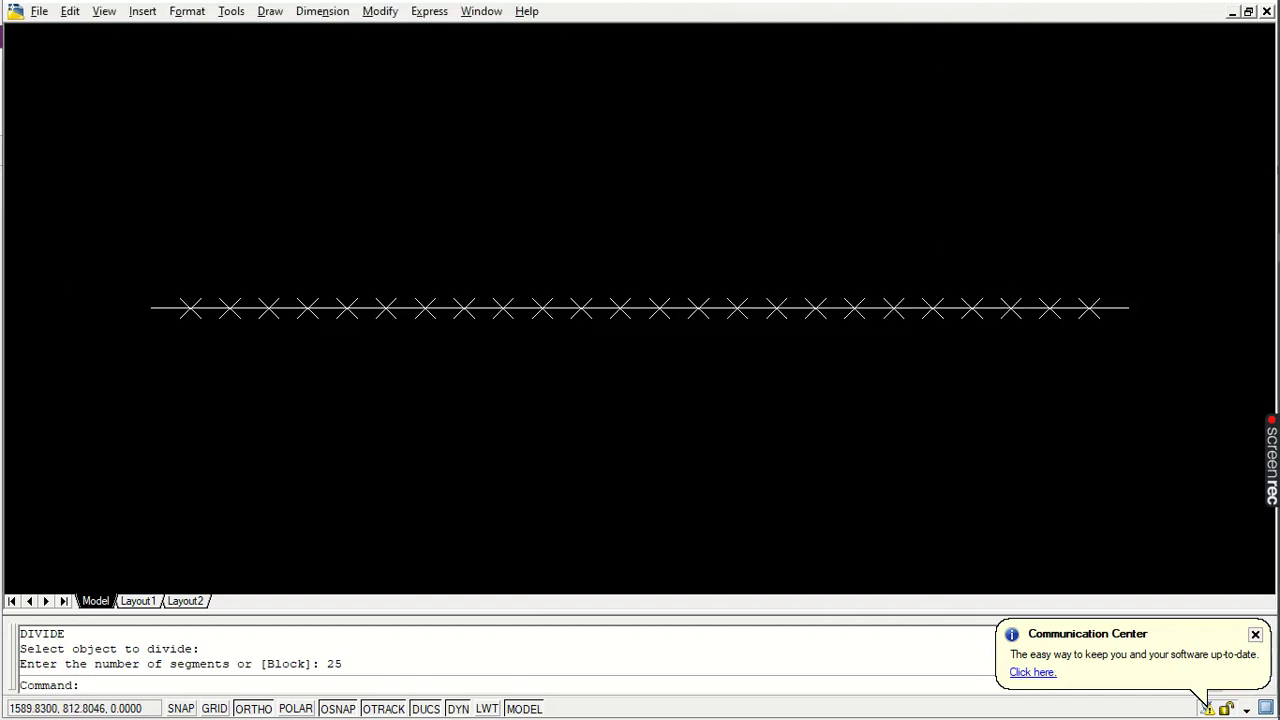
Draw vertical lines upward from the first two points of the 25-segment division, making the second line longer.
type("l")
key("Return")
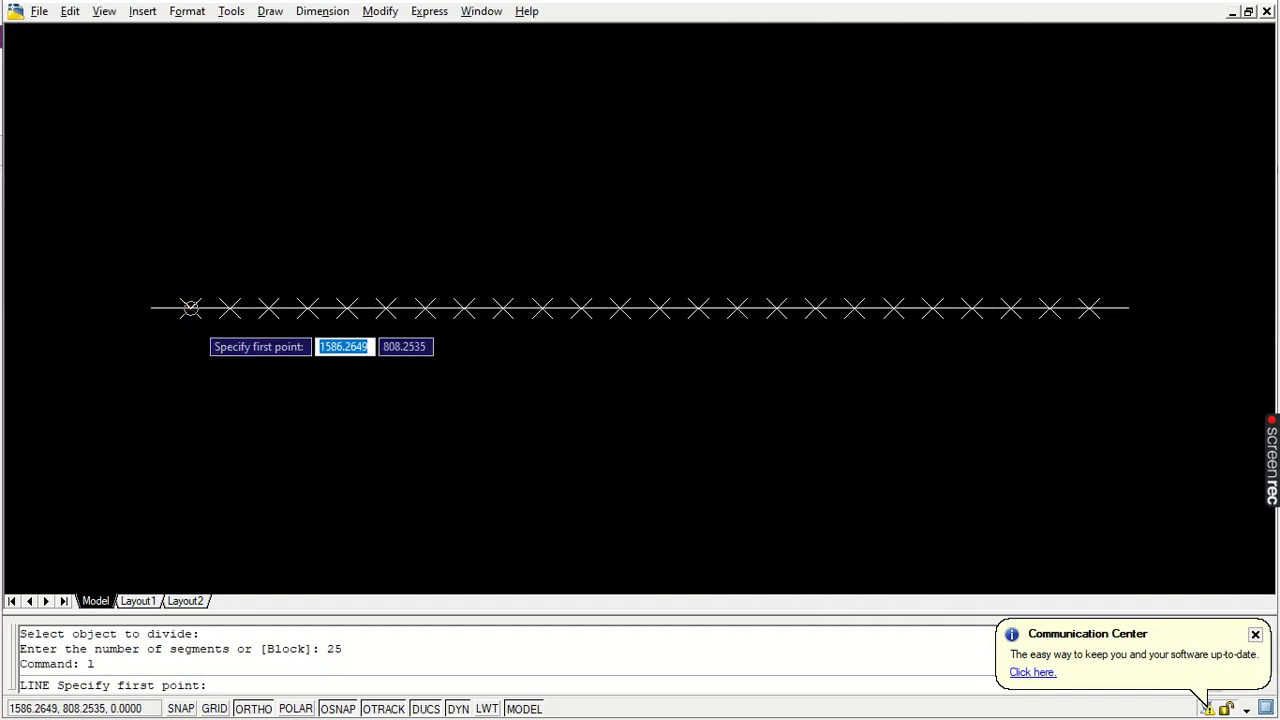
left_click(190, 308)
left_click(190, 183)
key("Return")
key("Return")
left_click(229, 308)
left_click(229, 112)
key("Return")
Erase both vertical lines and all division points, keeping only the horizontal line.
type("e")
key("Return")
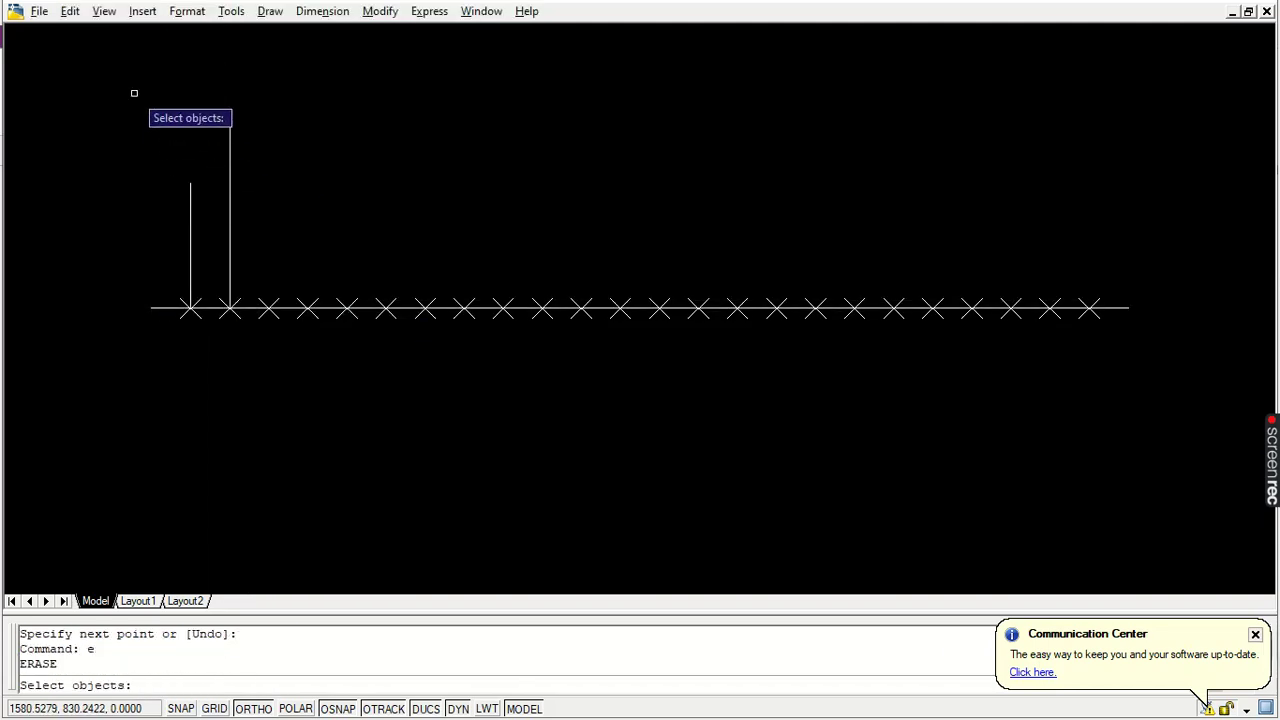
left_click(131, 92)
left_click(1113, 385)
key("Return")
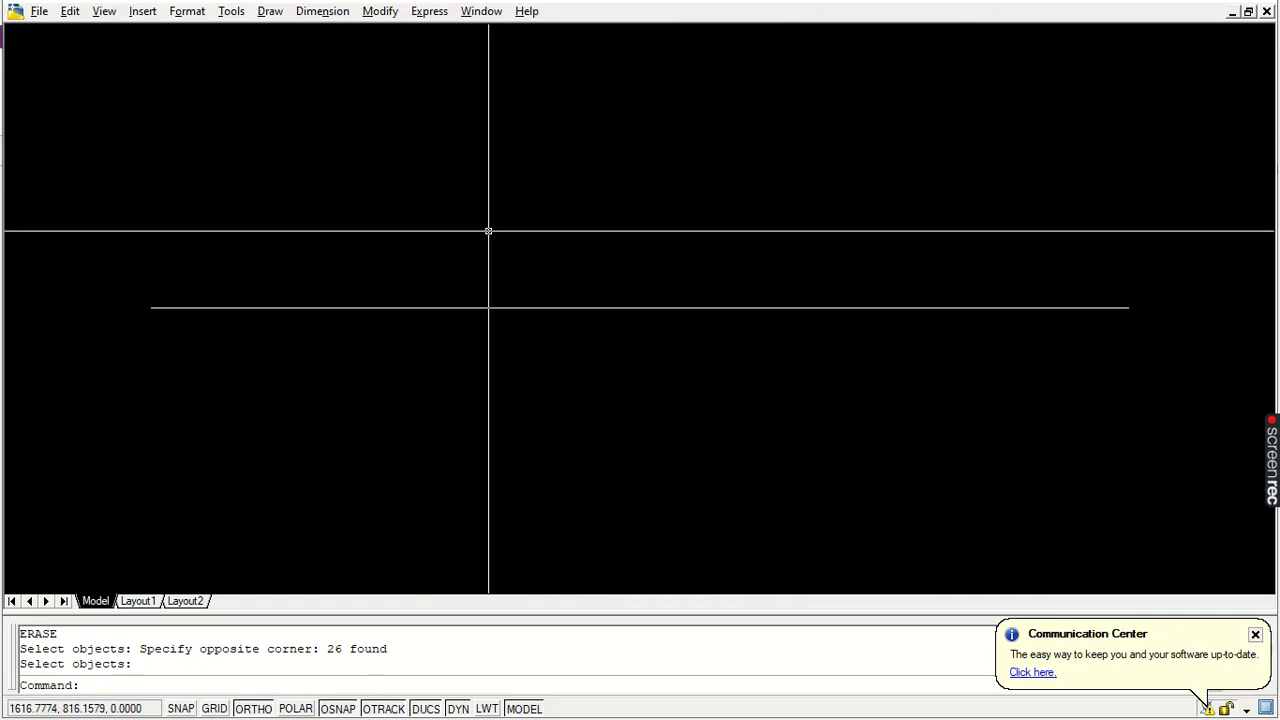
Turn off Ortho and draw two connected slanted lines forming a peak above the horizontal line, the second ending just below it.
type("l")
key("Return")
left_click(362, 229)
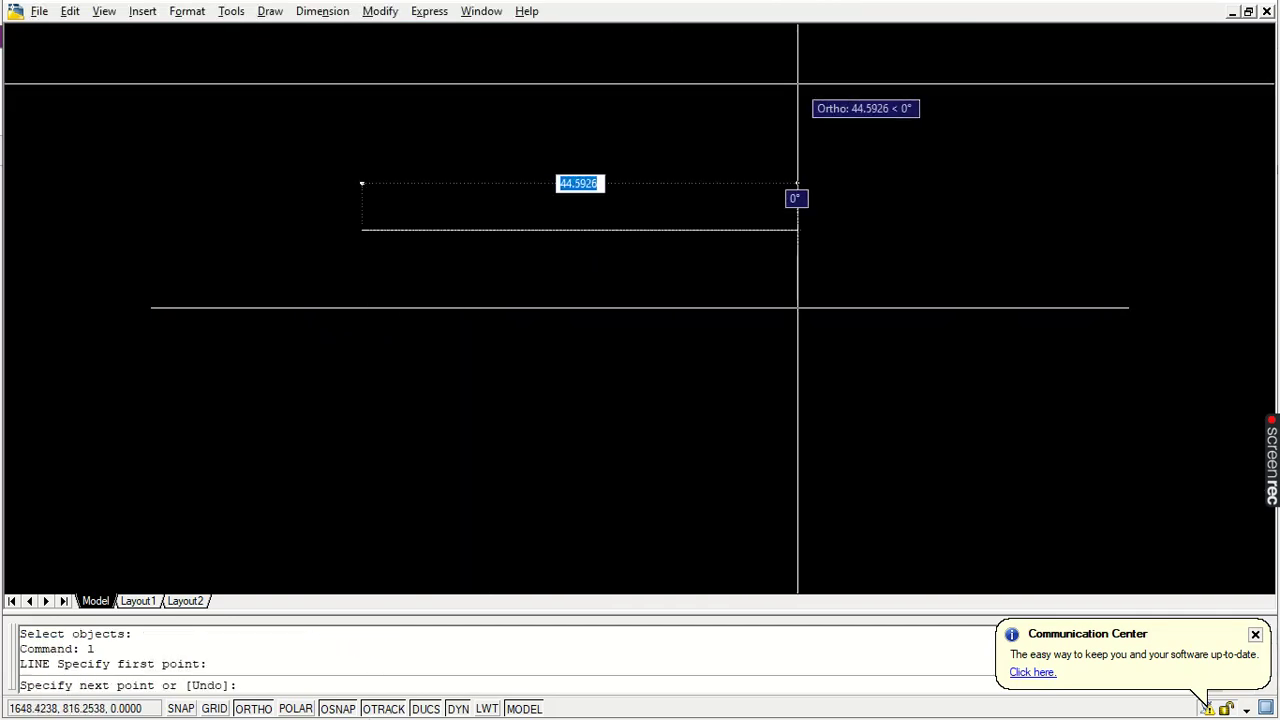
key("F8")
left_click(814, 82)
left_click(1055, 319)
key("Return")
left_click(949, 167)
left_click(870, 178)
left_click(634, 137)
key("Escape")
key("Escape")
Divide the longer slanted line, rising to the peak, into 4 equal segments.
type("div")
key("Return")
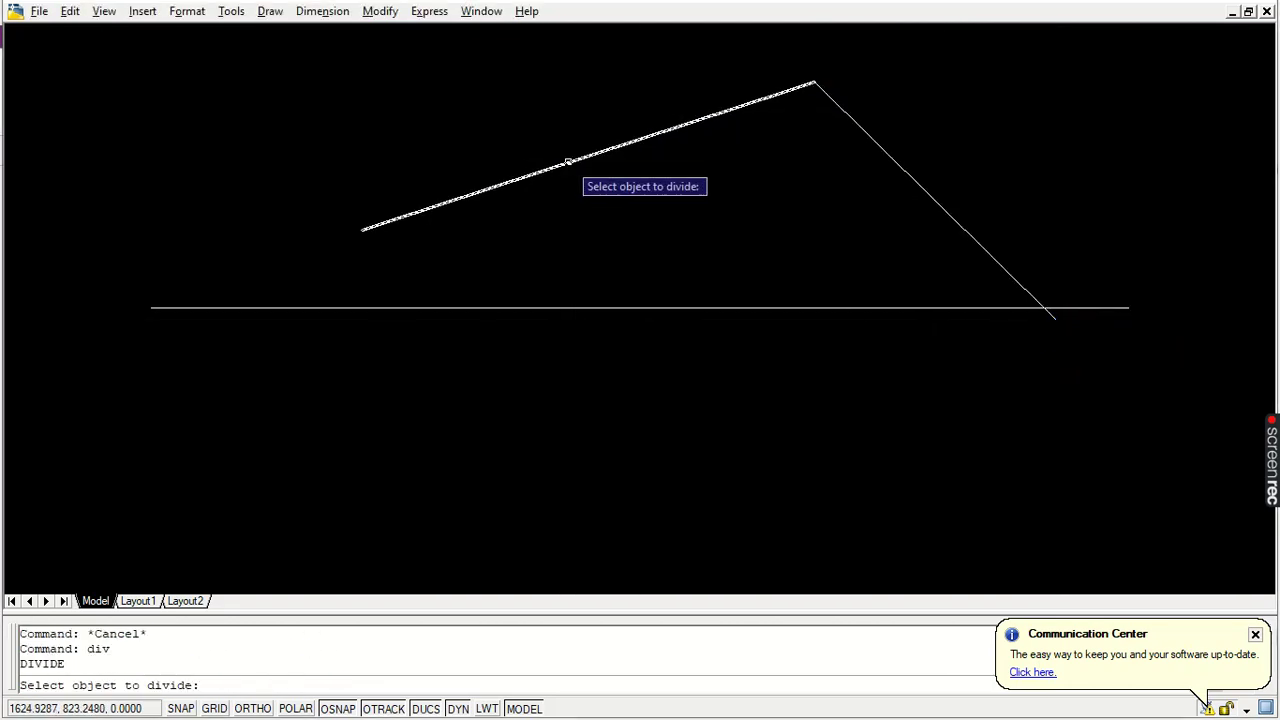
left_click(568, 161)
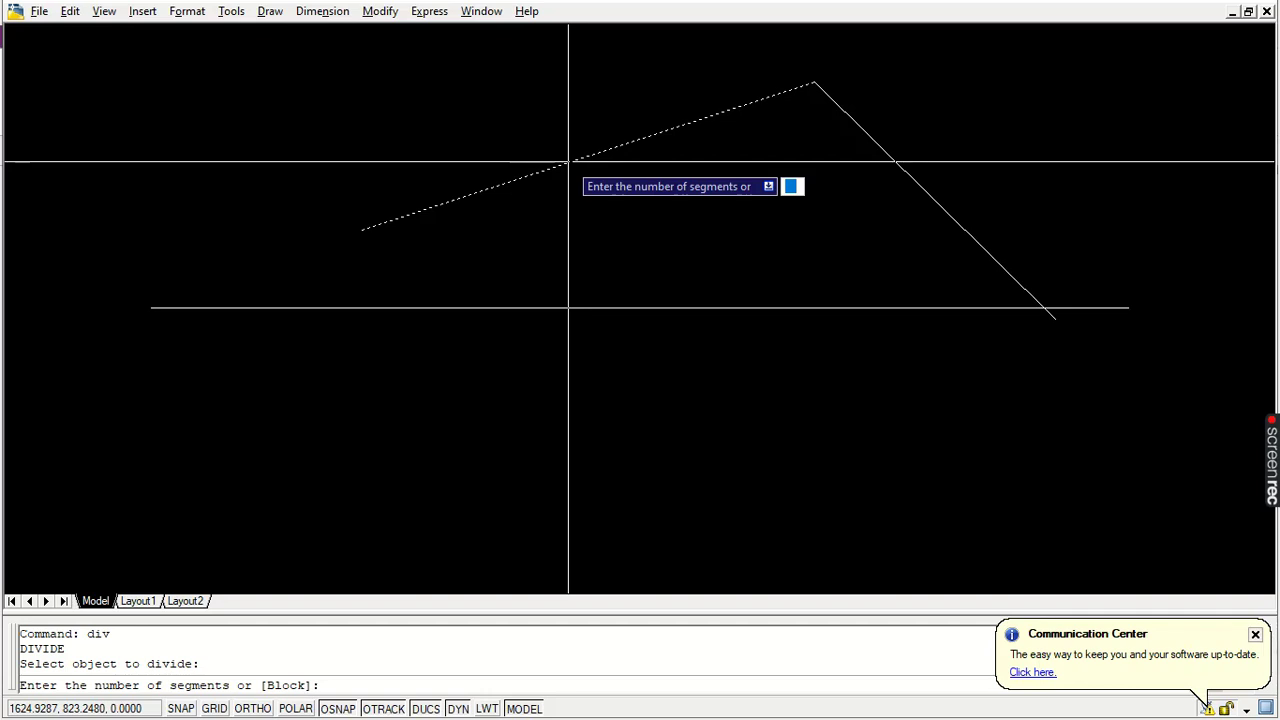
type("4")
key("Return")
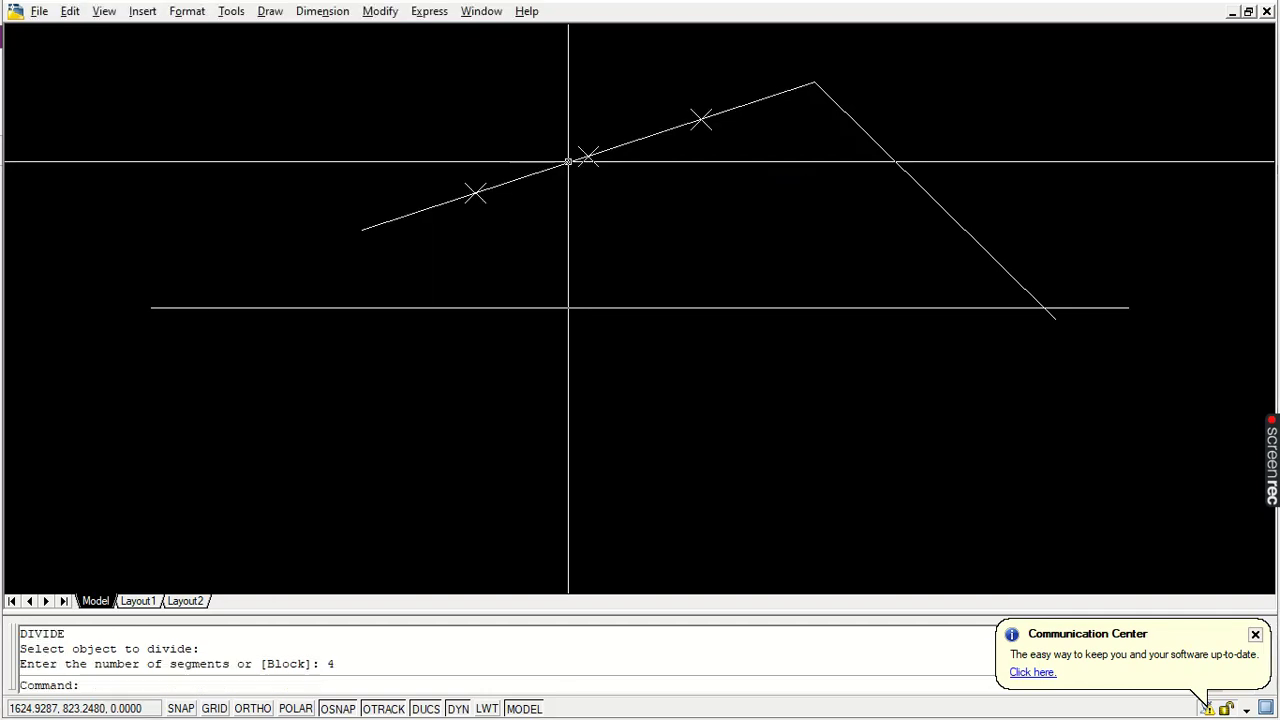
Inspect the snaps at the slanted line's division points with the Line command, cancel it, and clear any selection.
type("l")
key("Return")
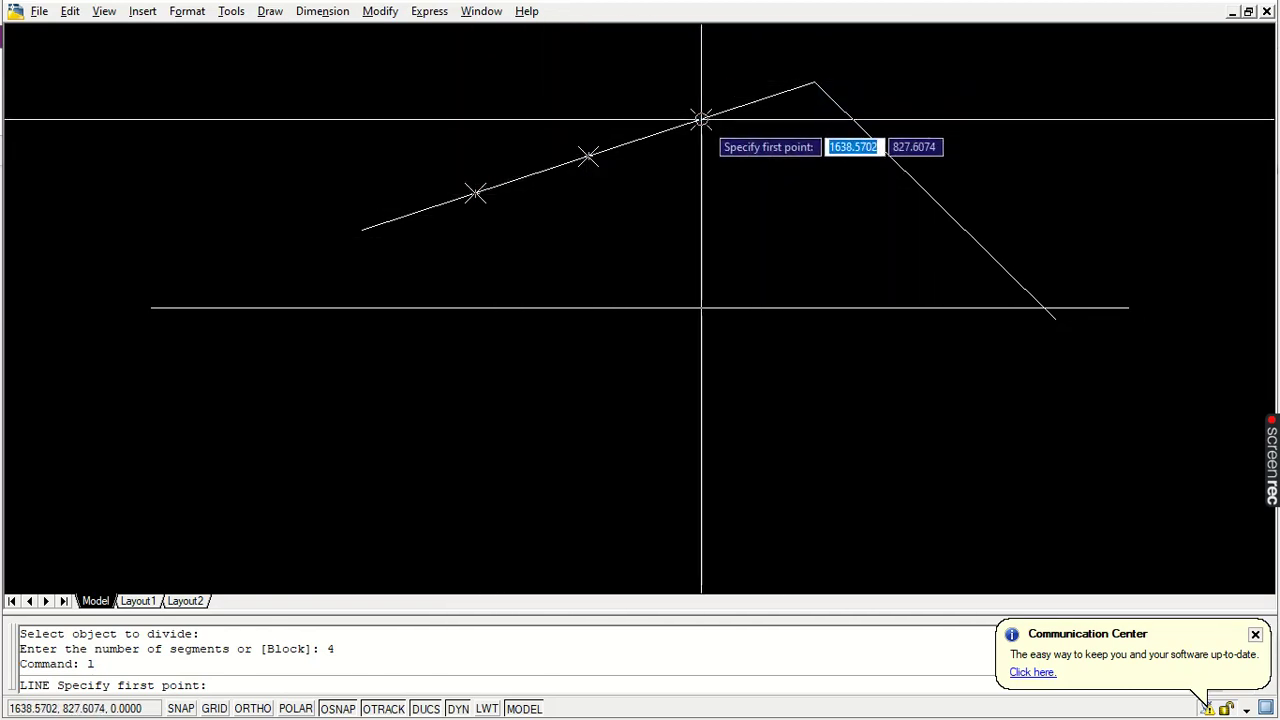
key("Escape")
key("Escape")
left_click(740, 71)
left_click(394, 240)
key("Escape")
key("Escape")
Erase the three division points from the slanted line.
type("e")
key("Return")
left_click(403, 108)
left_click(779, 208)
key("Return")
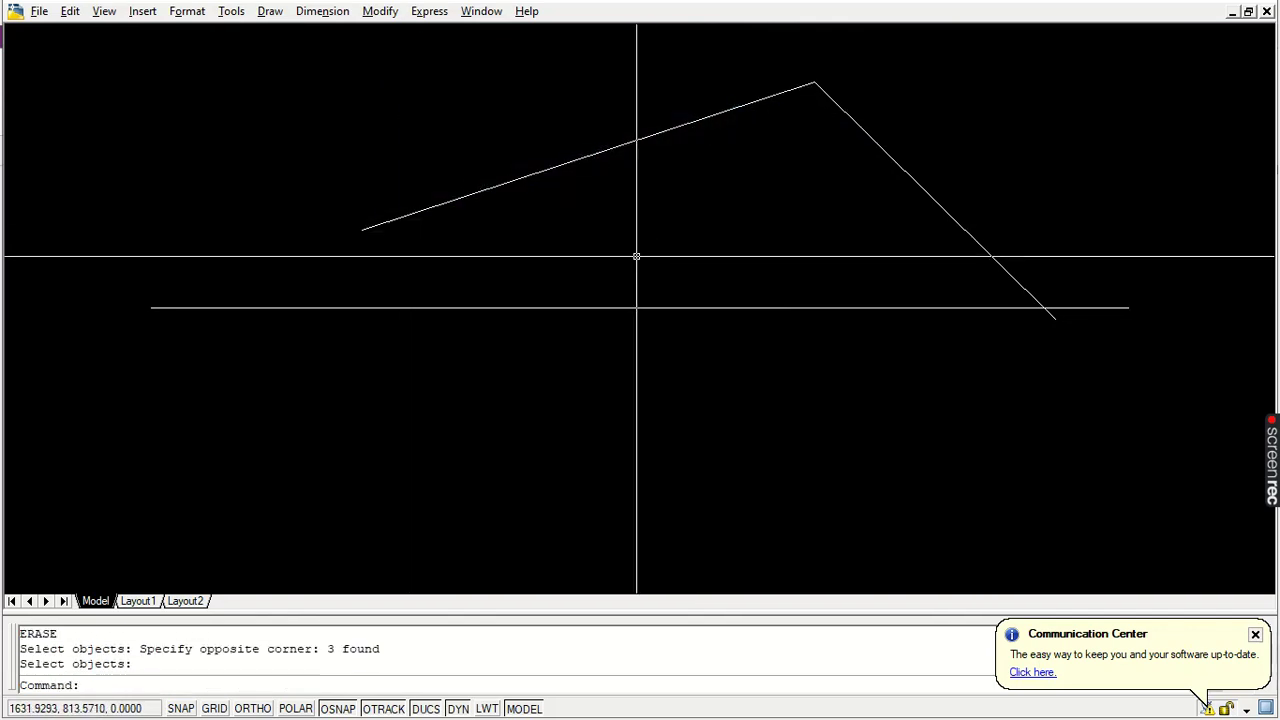
Draw a circle just below the middle of the horizontal line.
type("c")
key("Return")
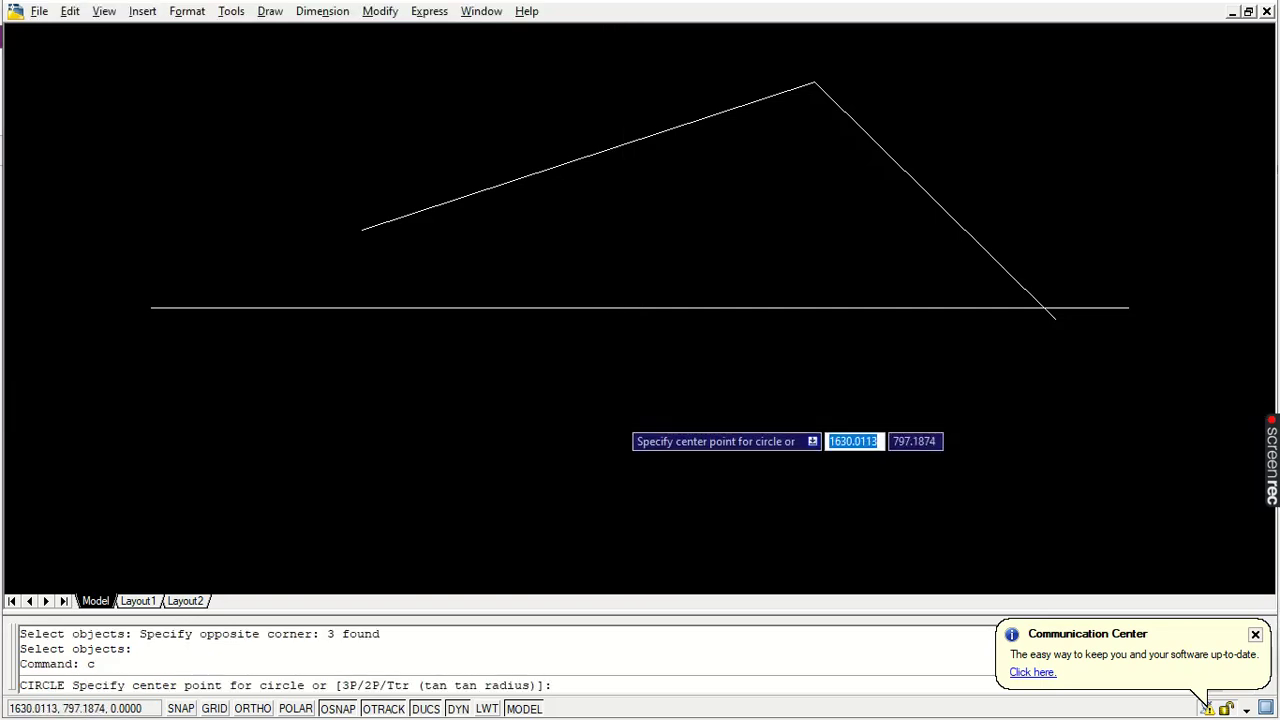
left_click(617, 416)
left_click(707, 390)
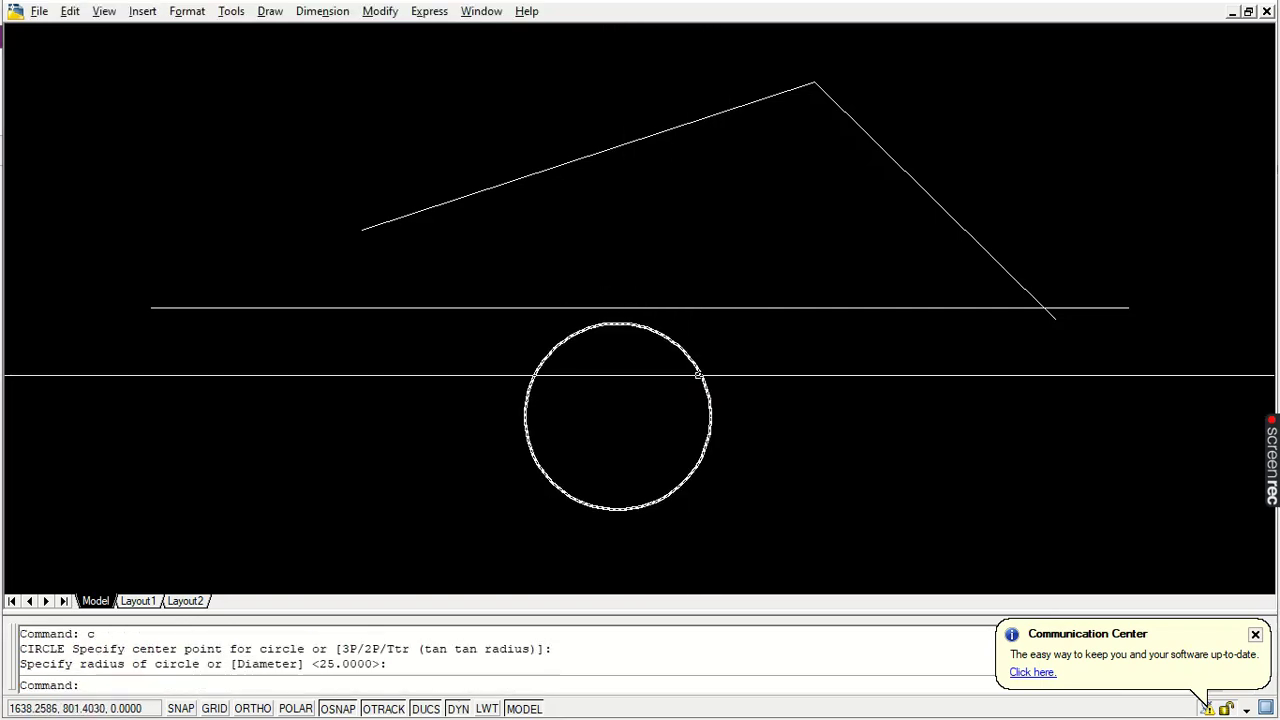
Select the circle to examine its outline and grips, and clear the selection.
left_click(706, 392)
key("Escape")
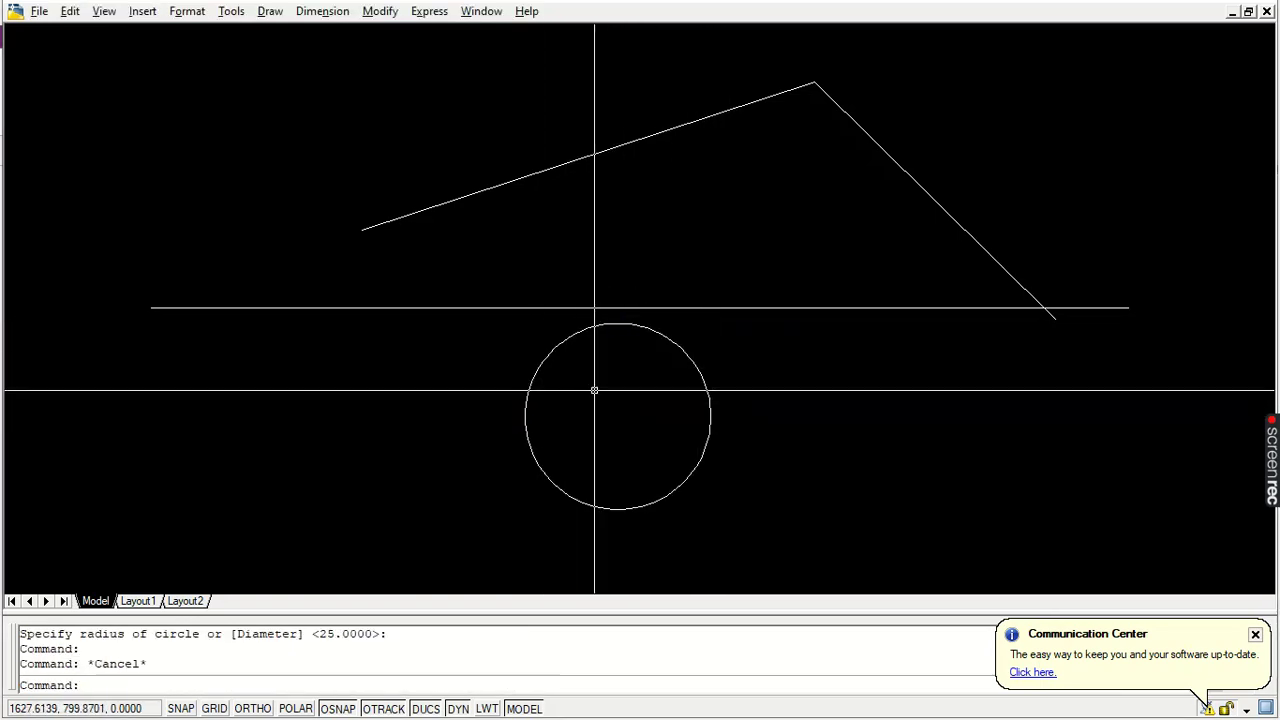
left_click(612, 325)
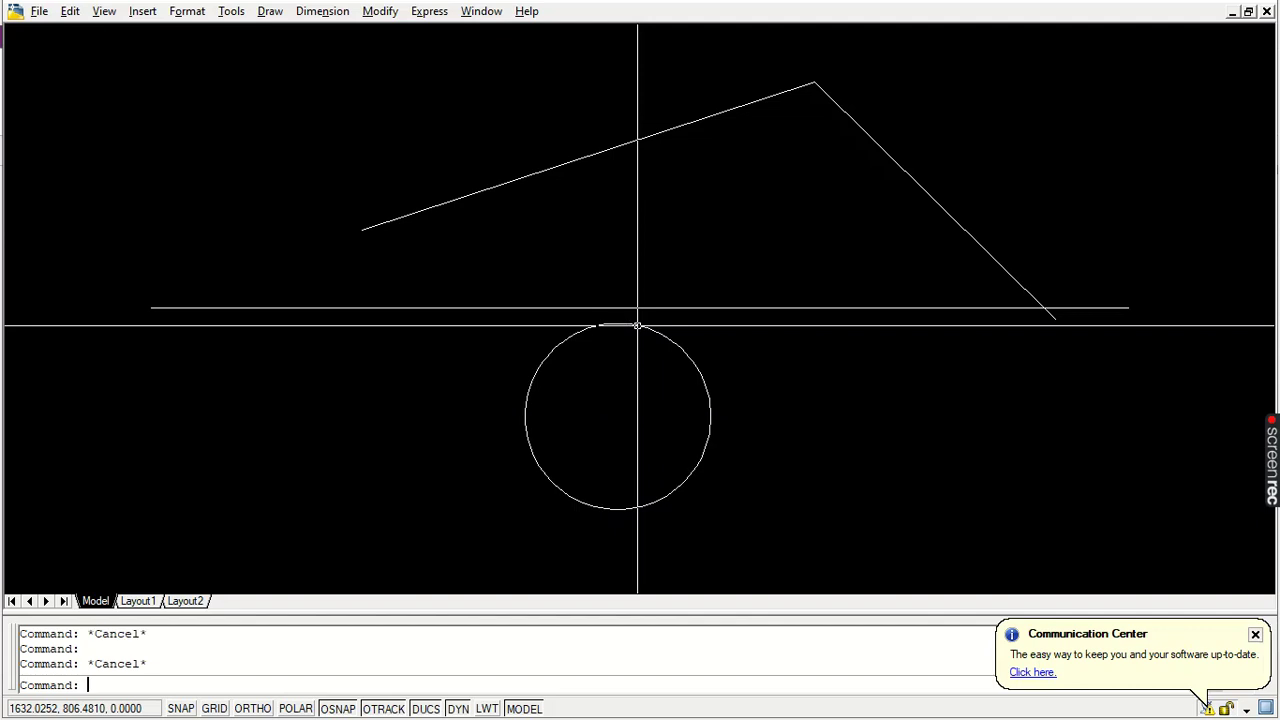
key("Escape")
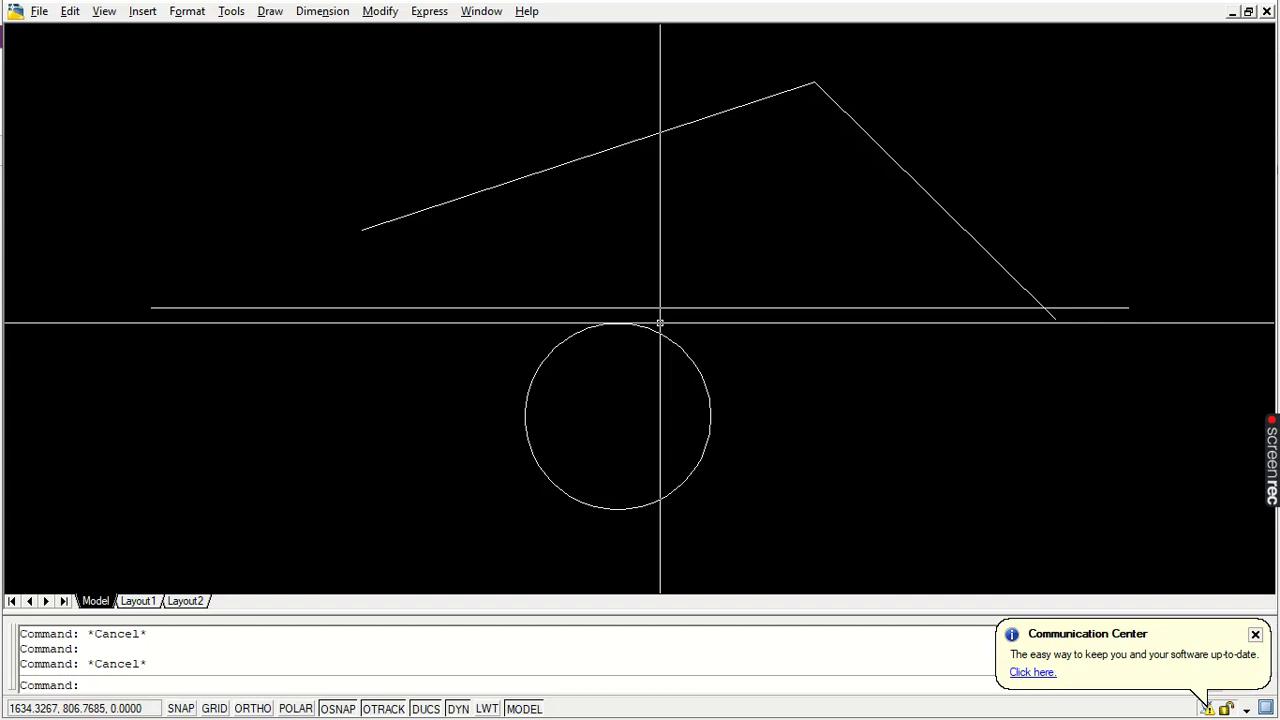
left_click(658, 335)
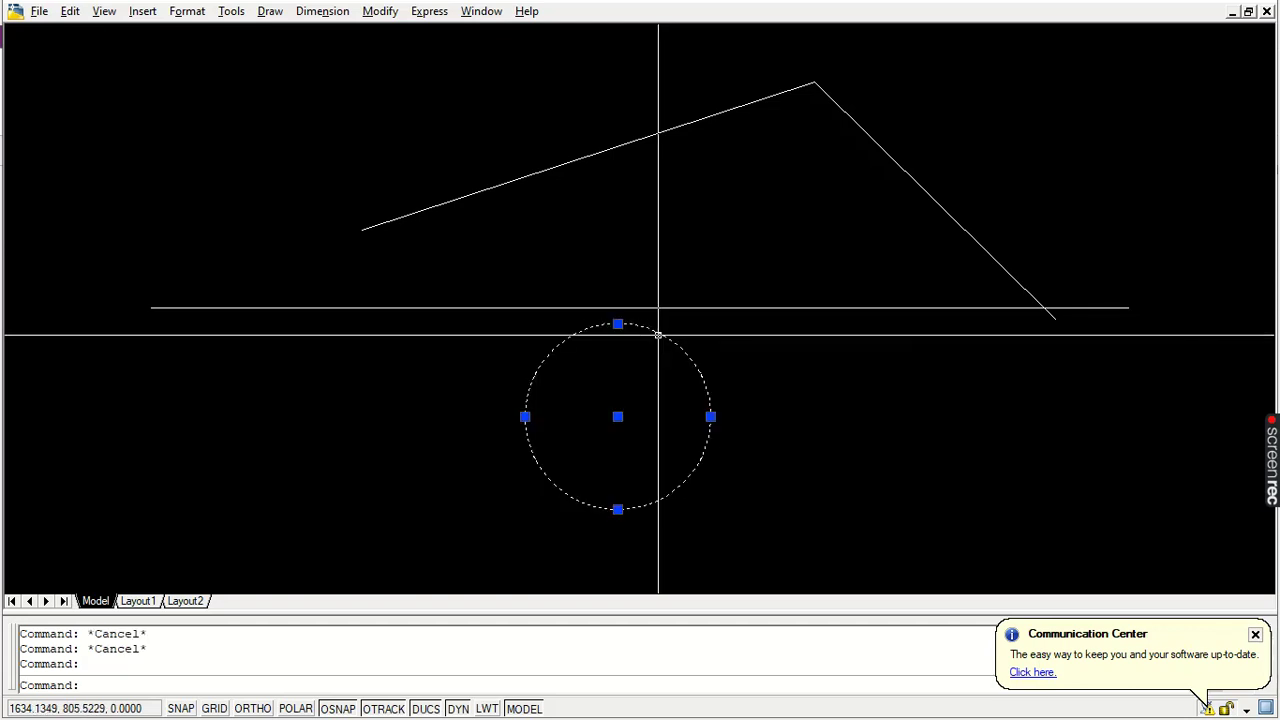
Divide the circle into 5 equal segments.
type("di")
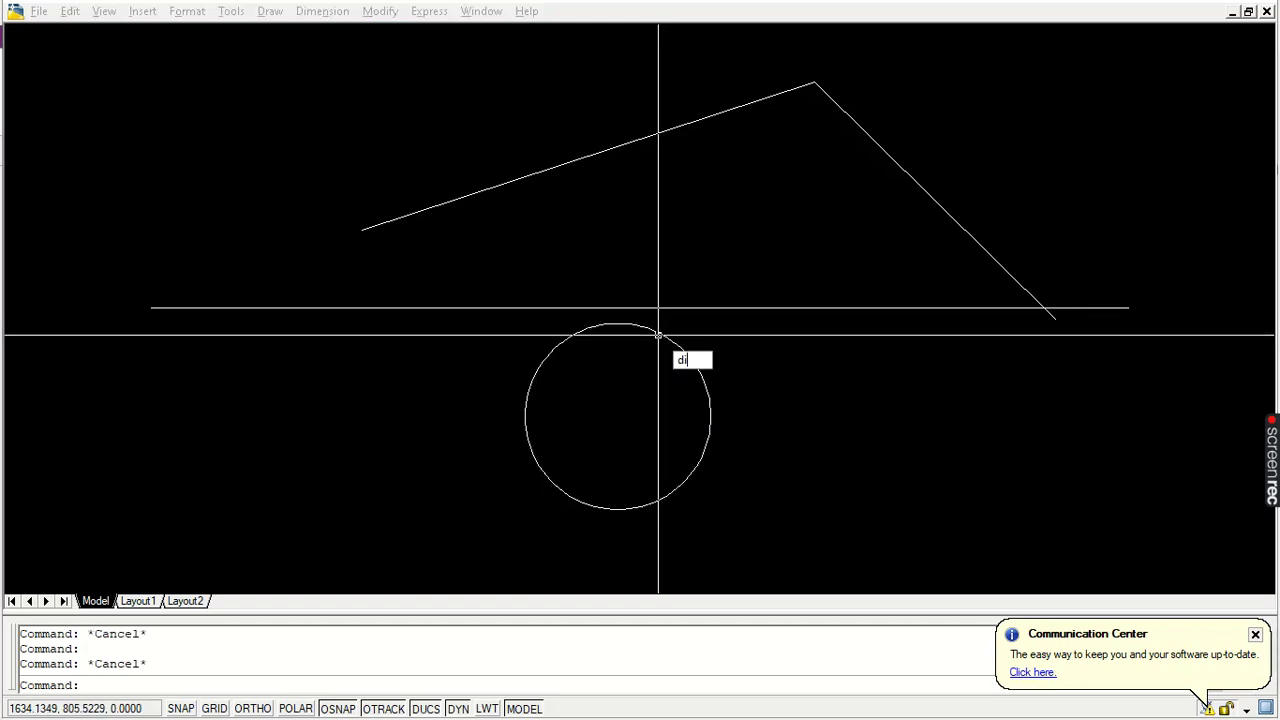
type("v")
key("Return")
left_click(660, 333)
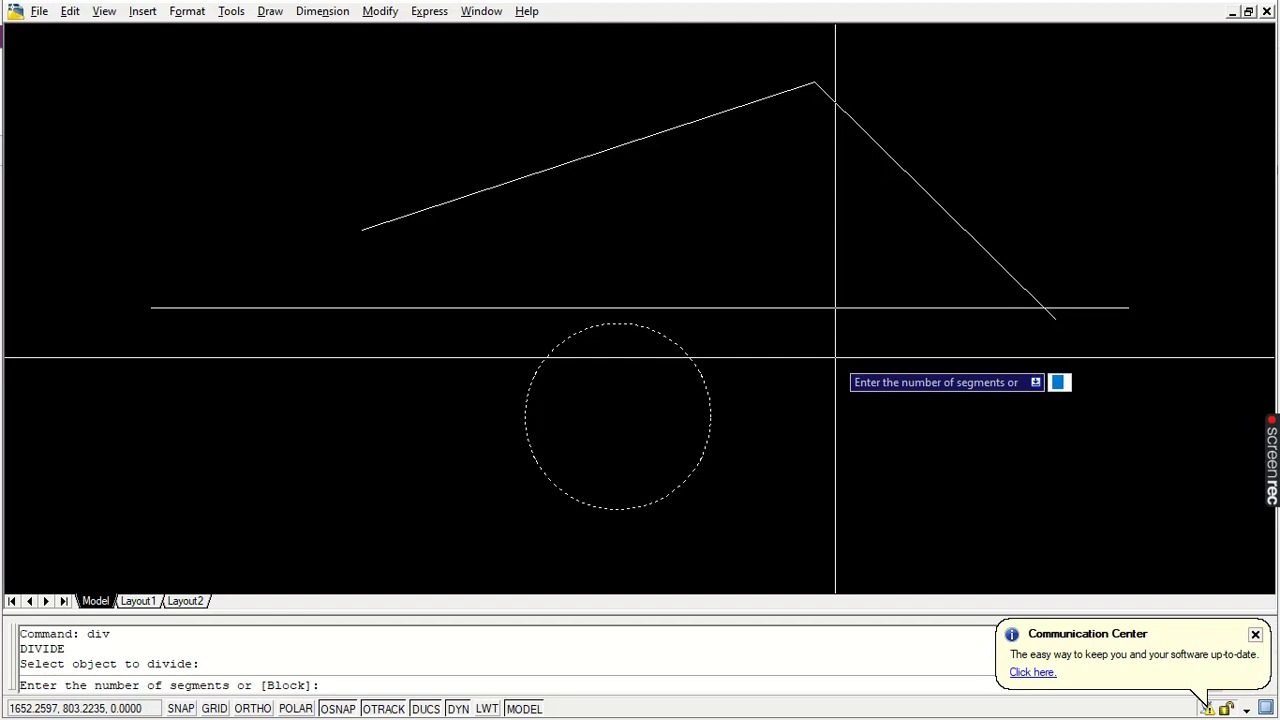
type("5")
key("Return")
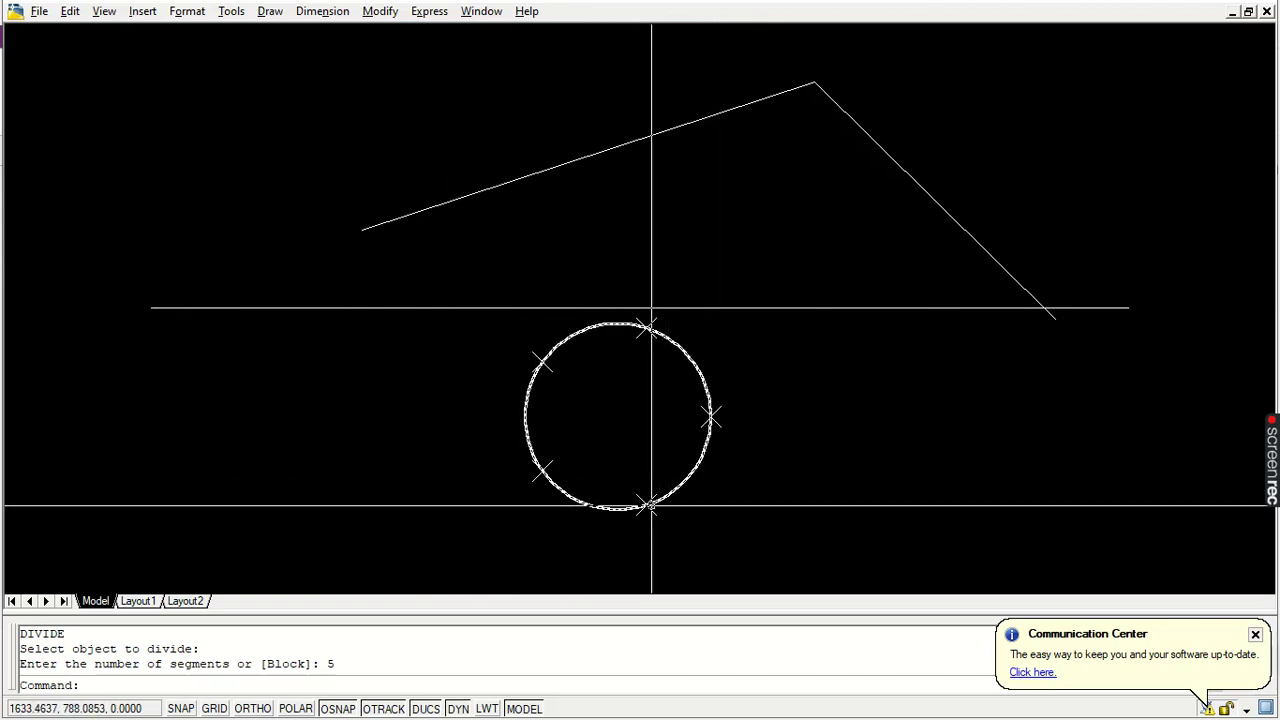
Draw a closed pentagon inside the circle by connecting its five division points with lines.
type("l")
key("Return")
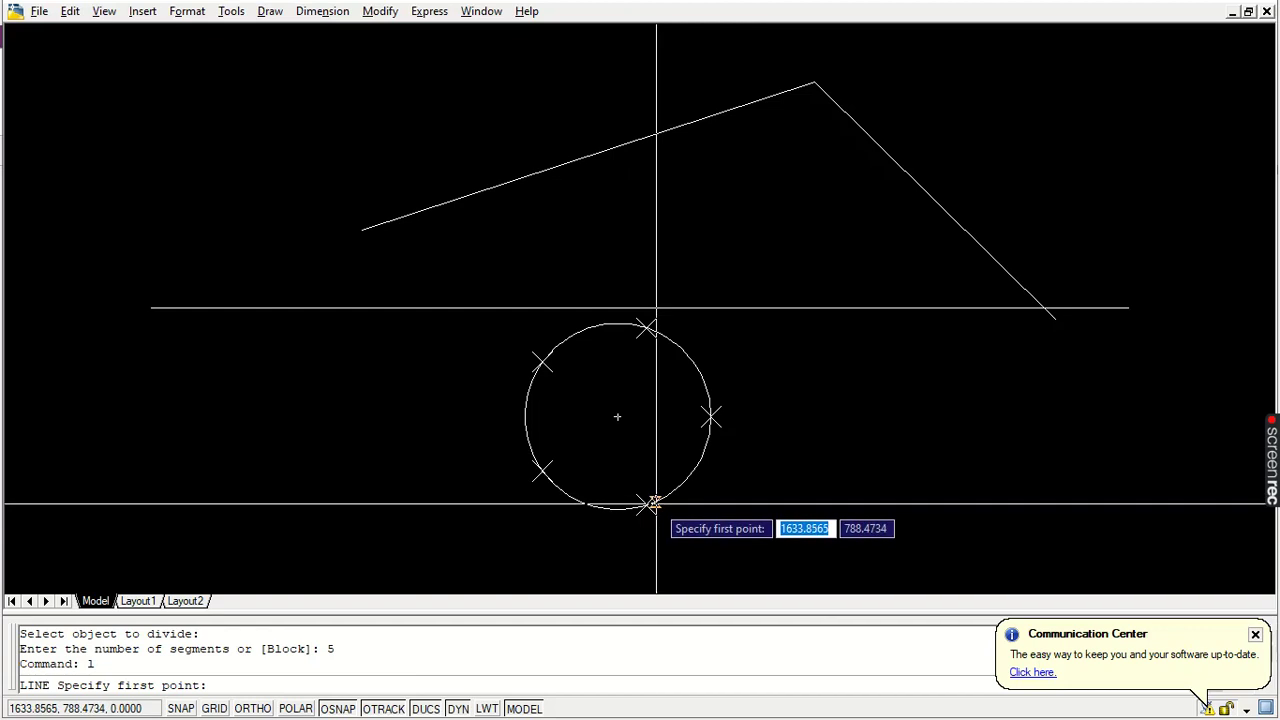
left_click(645, 504)
left_click(710, 418)
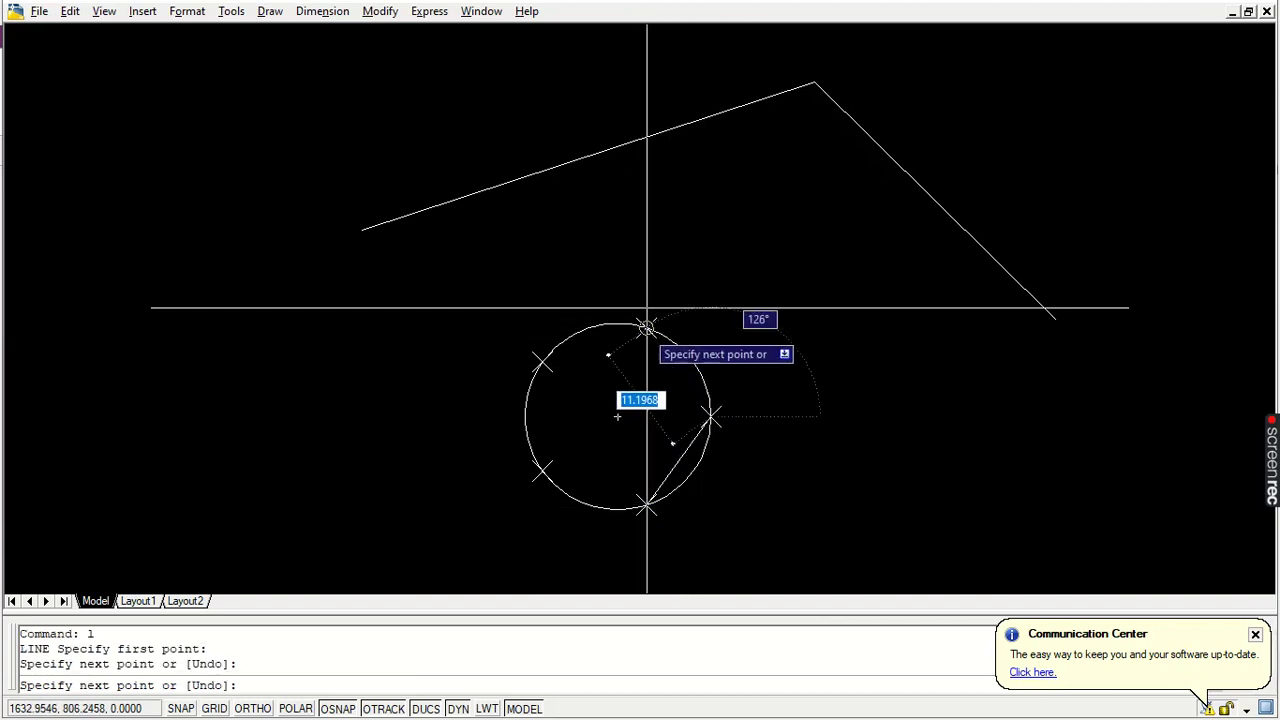
left_click(645, 328)
left_click(540, 362)
left_click(541, 468)
left_click(645, 504)
key("Return")
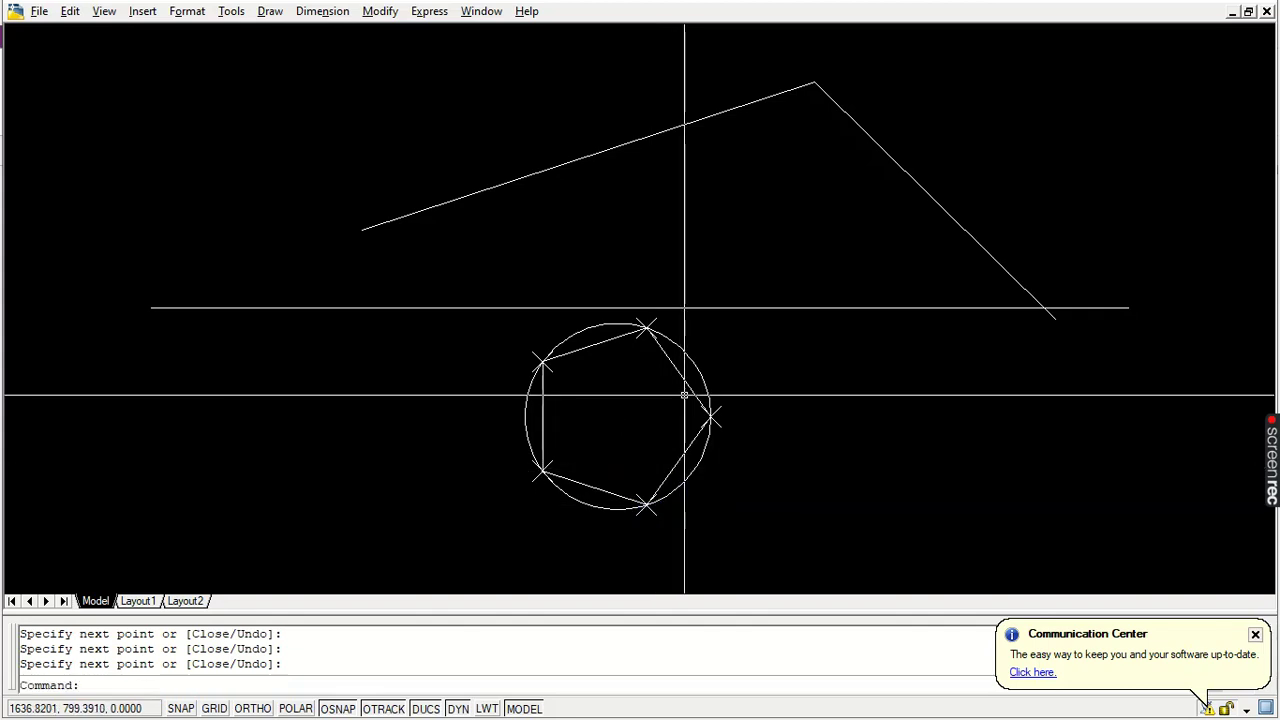
left_click(708, 388)
left_click(706, 384)
key("Escape")
left_click(594, 343)
key("Escape")
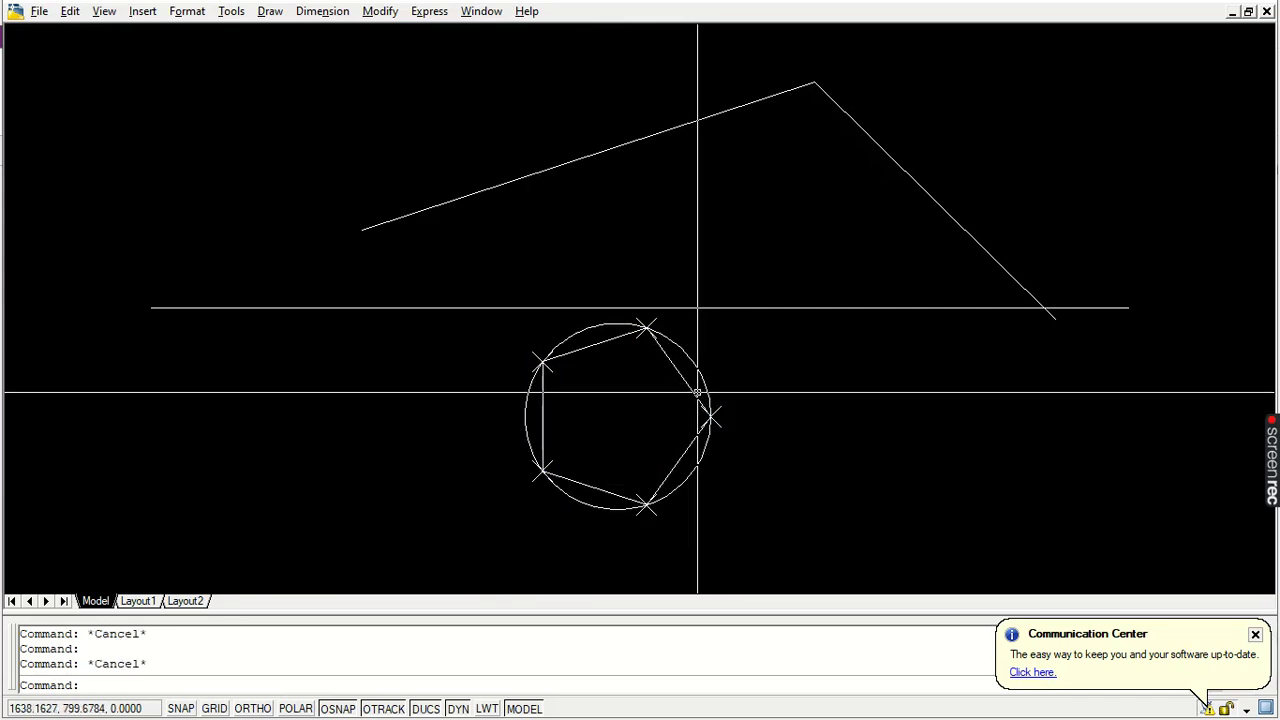
Draw a second circle of radius 9.5246 beside the circle containing the pentagon, below the horizontal line.
type("c")
key("Return")
left_click(901, 429)
key("Return")
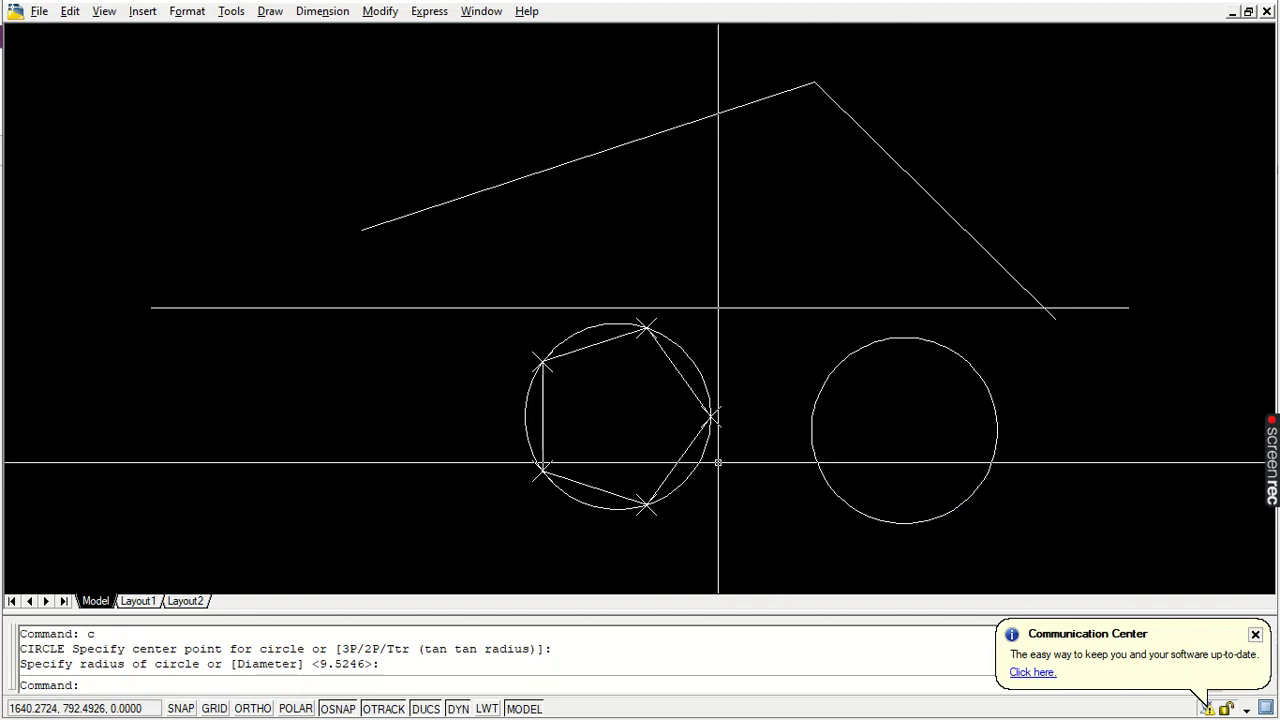
Divide the second circle into 25 equal segments.
type("div")
key("Return")
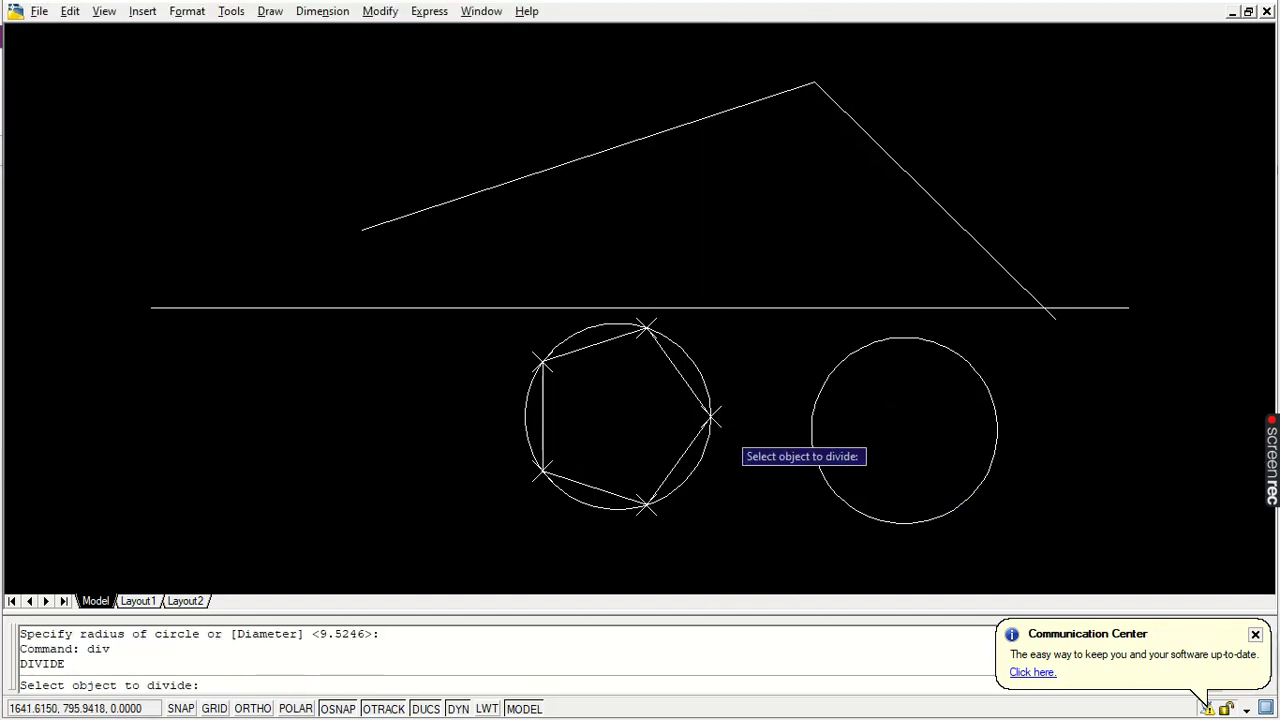
left_click(837, 377)
type("25")
key("Return")
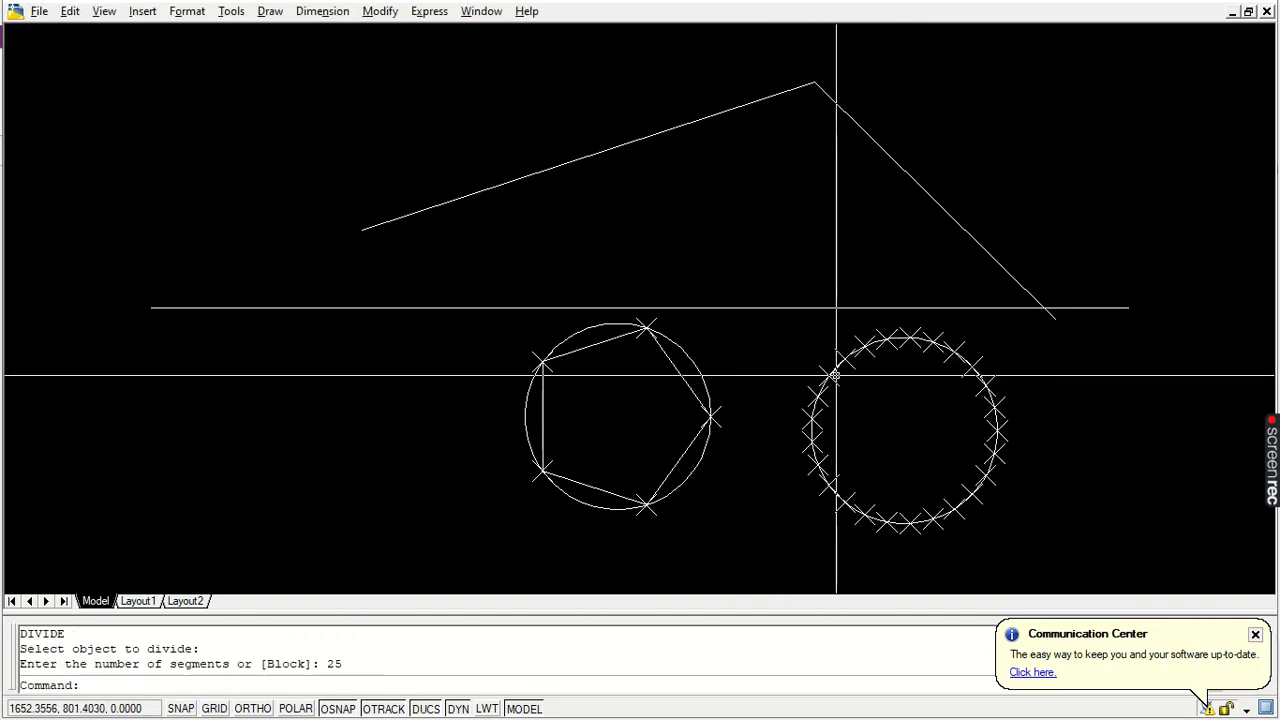
Draw a line across the second circle from an upper-left division point to a lower-right one.
type("l")
key("Return")
left_click(847, 360)
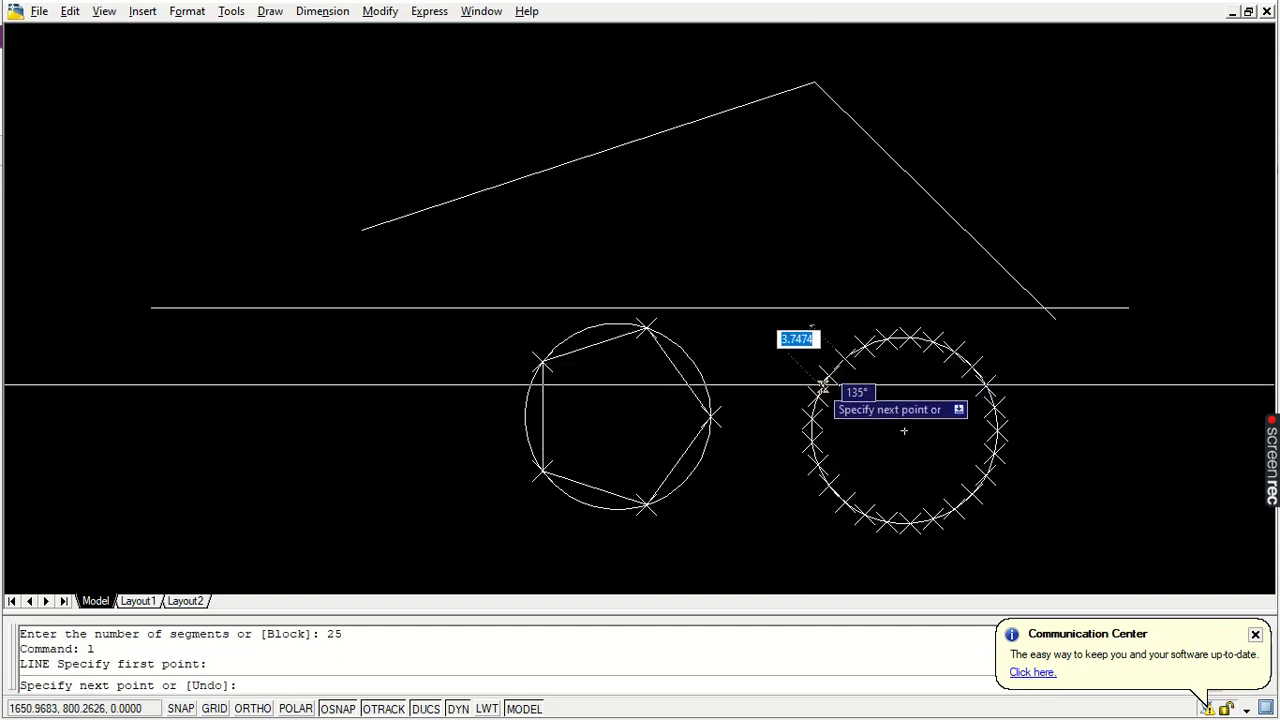
left_click(946, 504)
key("Return")
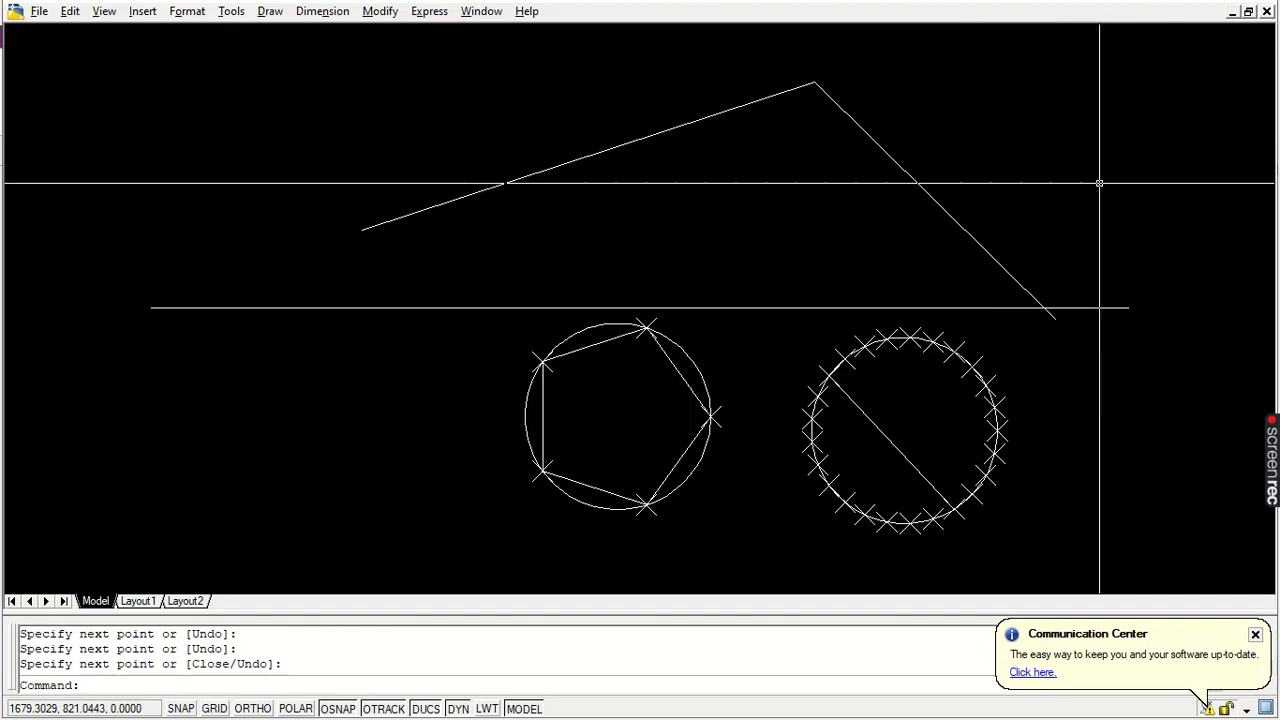
Erase the second circle together with its division points and the line across it.
type("e")
key("Return")
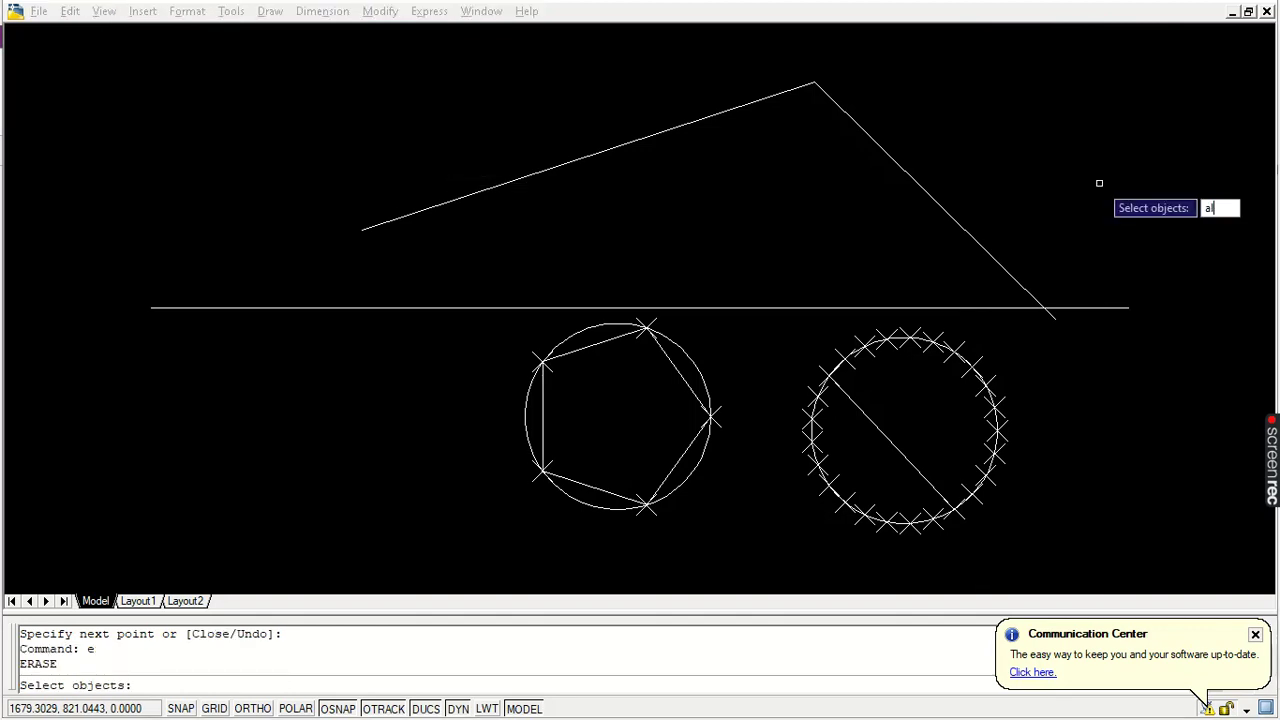
key("Escape")
type("e")
key("Return")
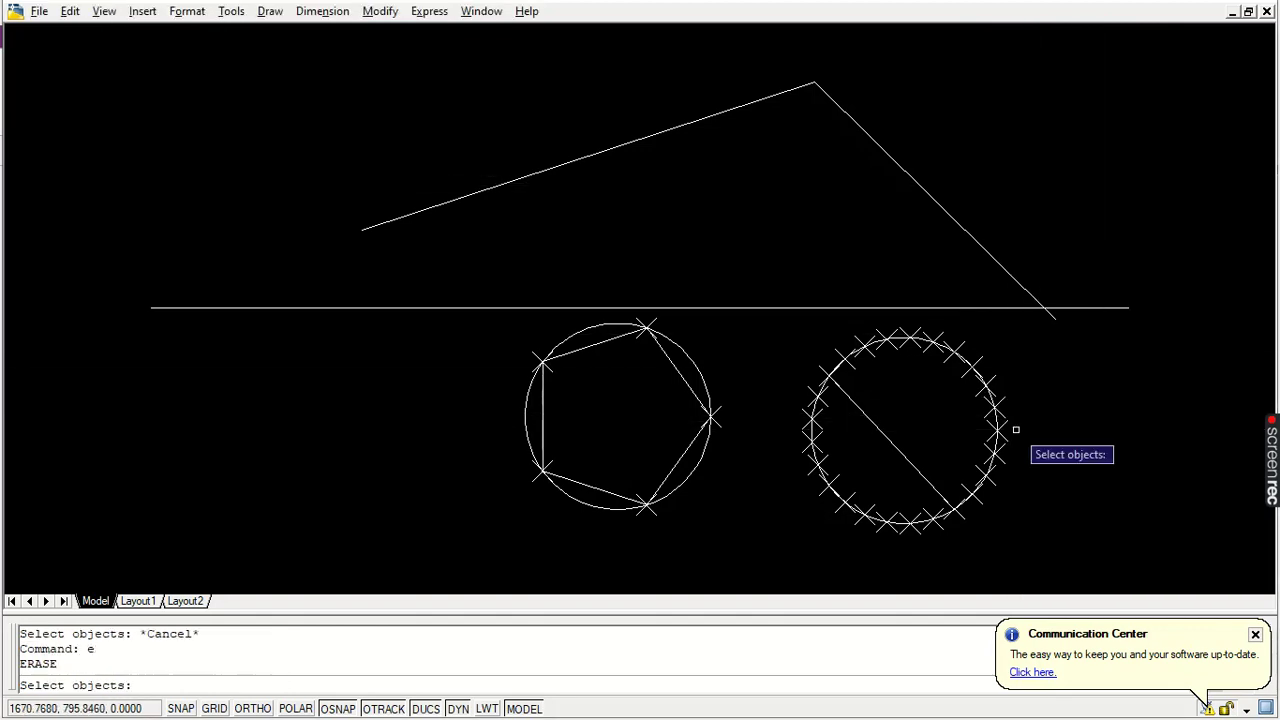
left_click(1015, 322)
left_click(773, 565)
key("Return")
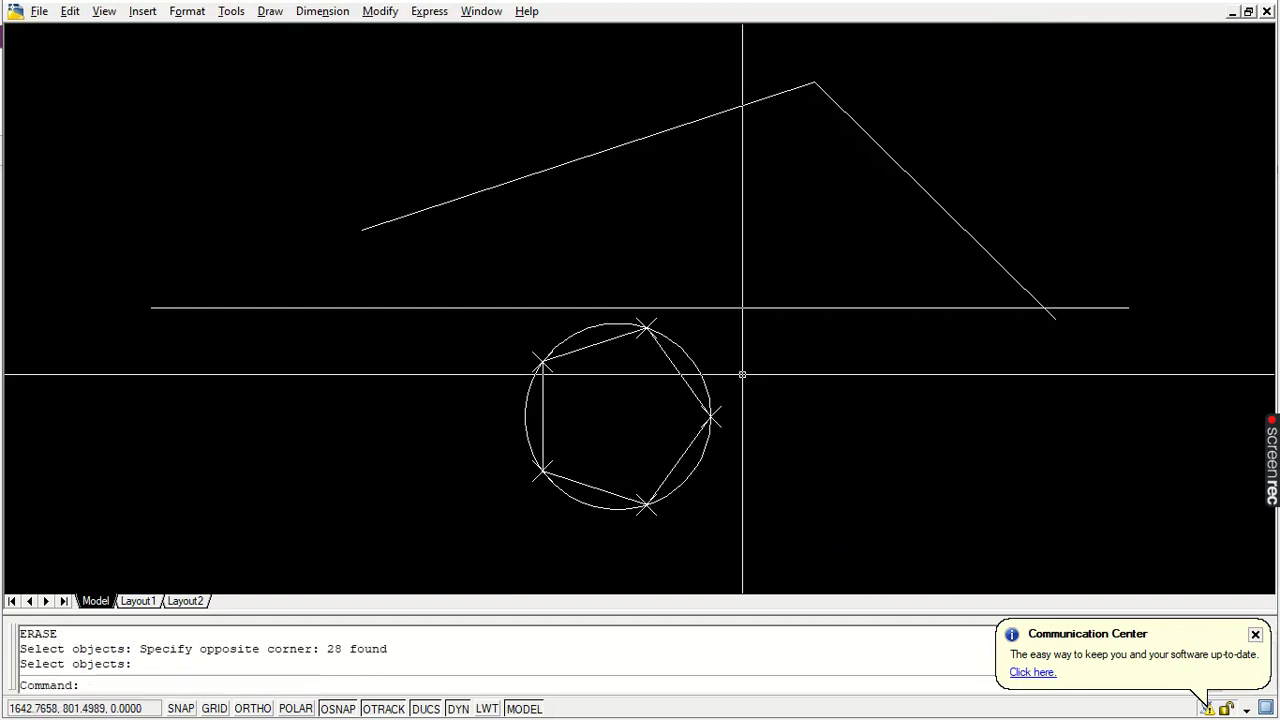
Erase the remaining circle together with its pentagon and five division points.
key("Return")
left_click(748, 323)
left_click(492, 520)
key("Return")
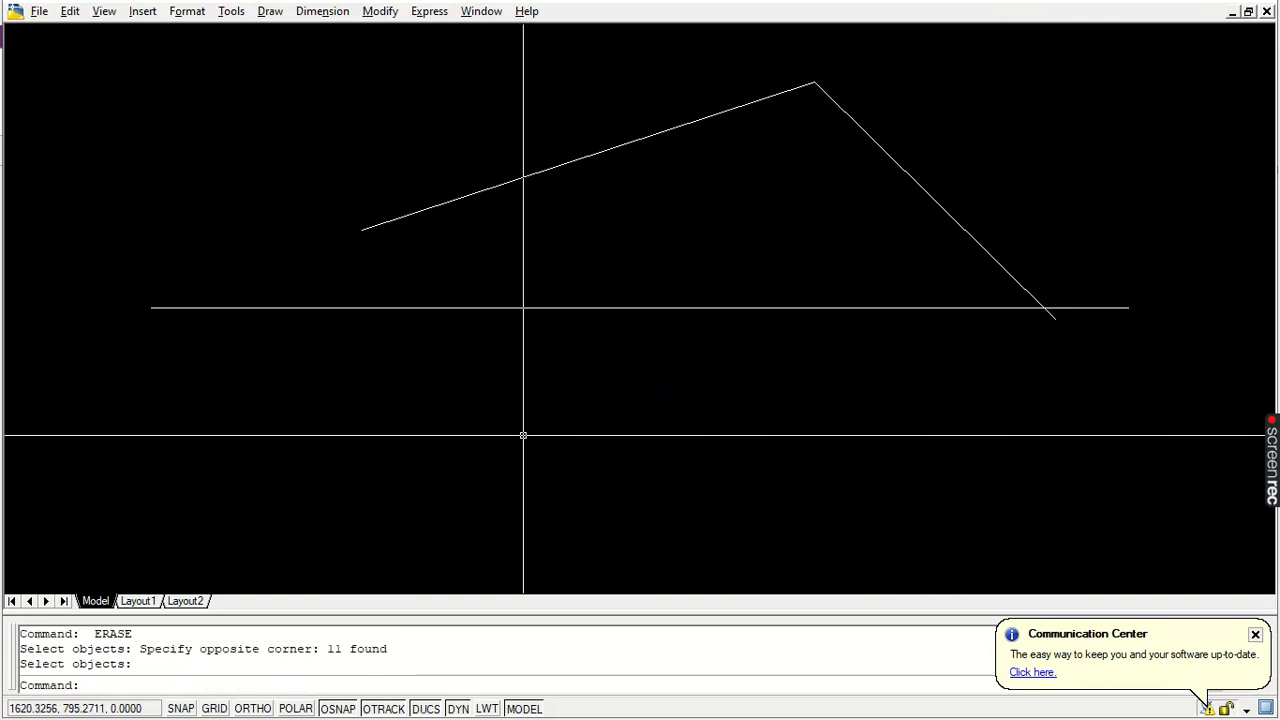
type("div")
key("Return")
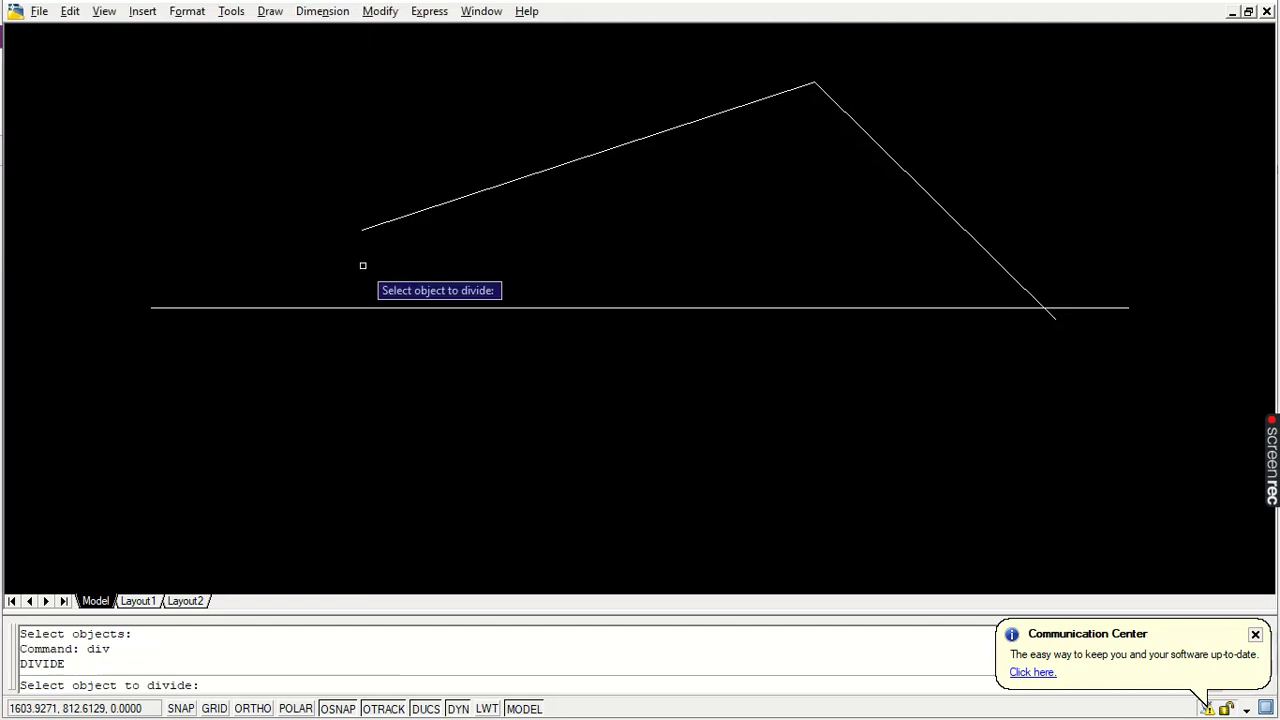
left_click(386, 309)
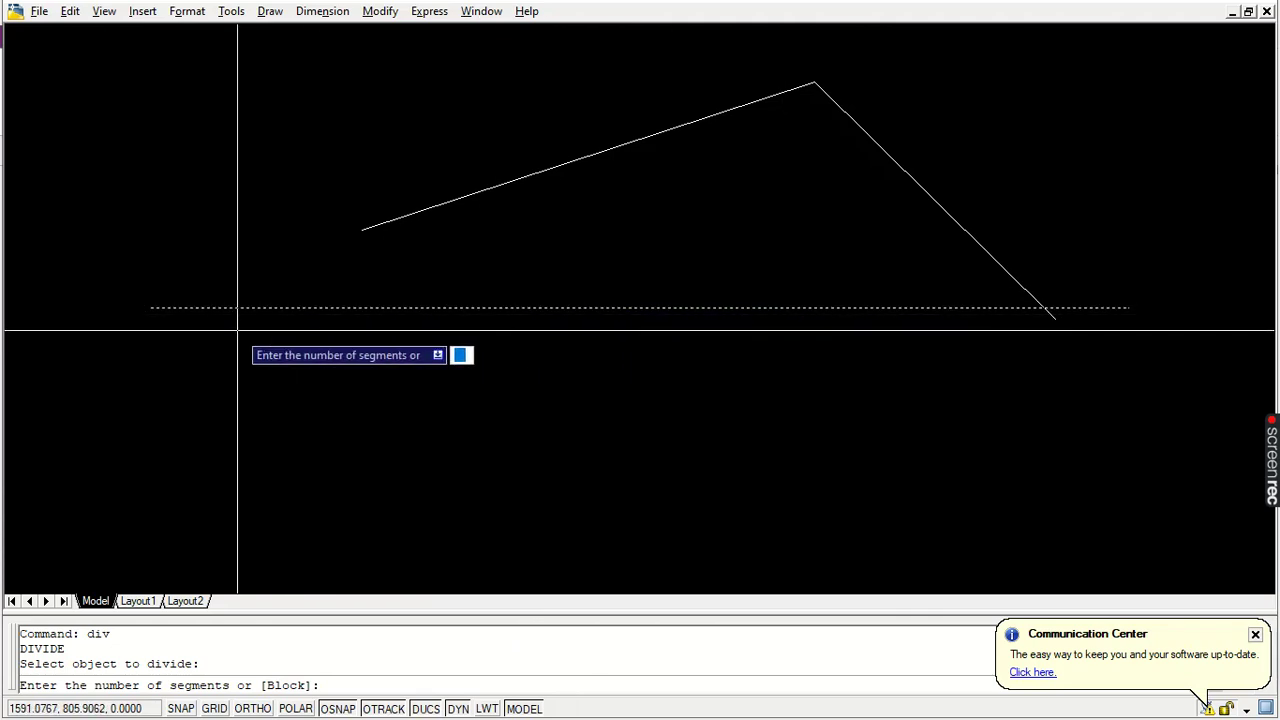
key("Escape")
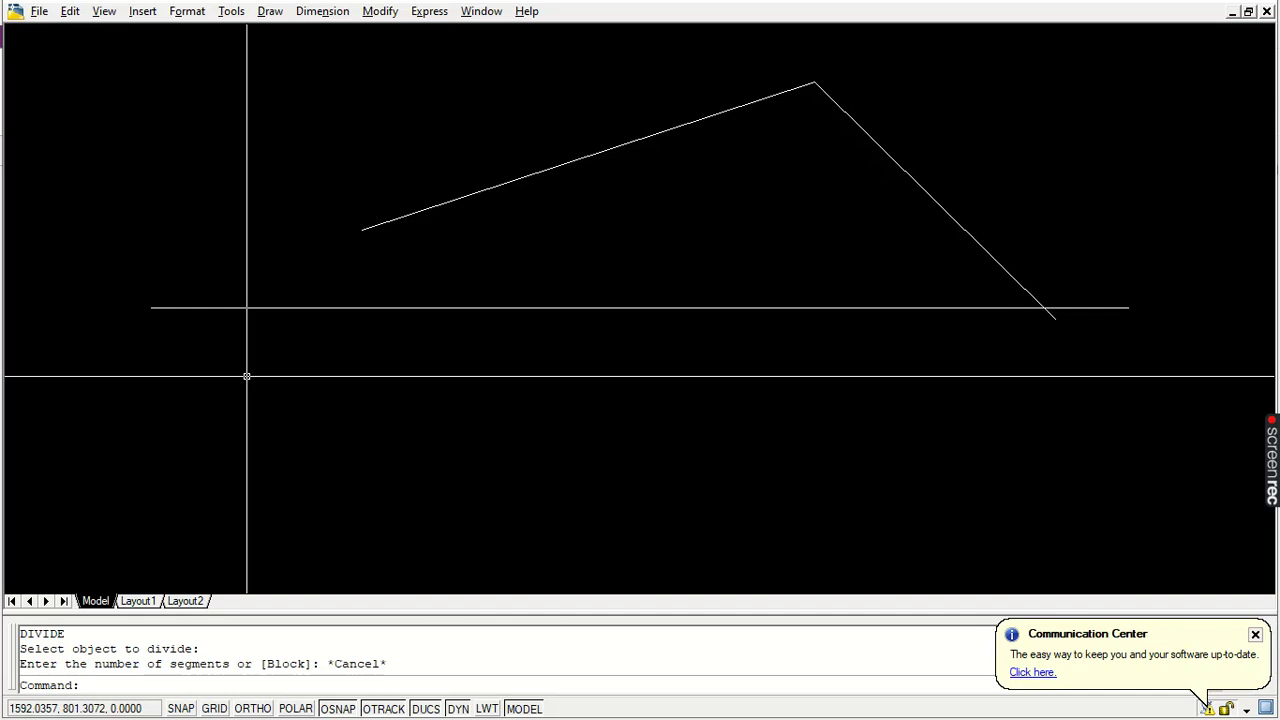
Draw three concentric circles below the middle of the horizontal line, two with radii of about 2.84 and 1.29 and a larger outer one.
type("c")
key("Return")
left_click(683, 428)
left_click(692, 410)
key("Return")
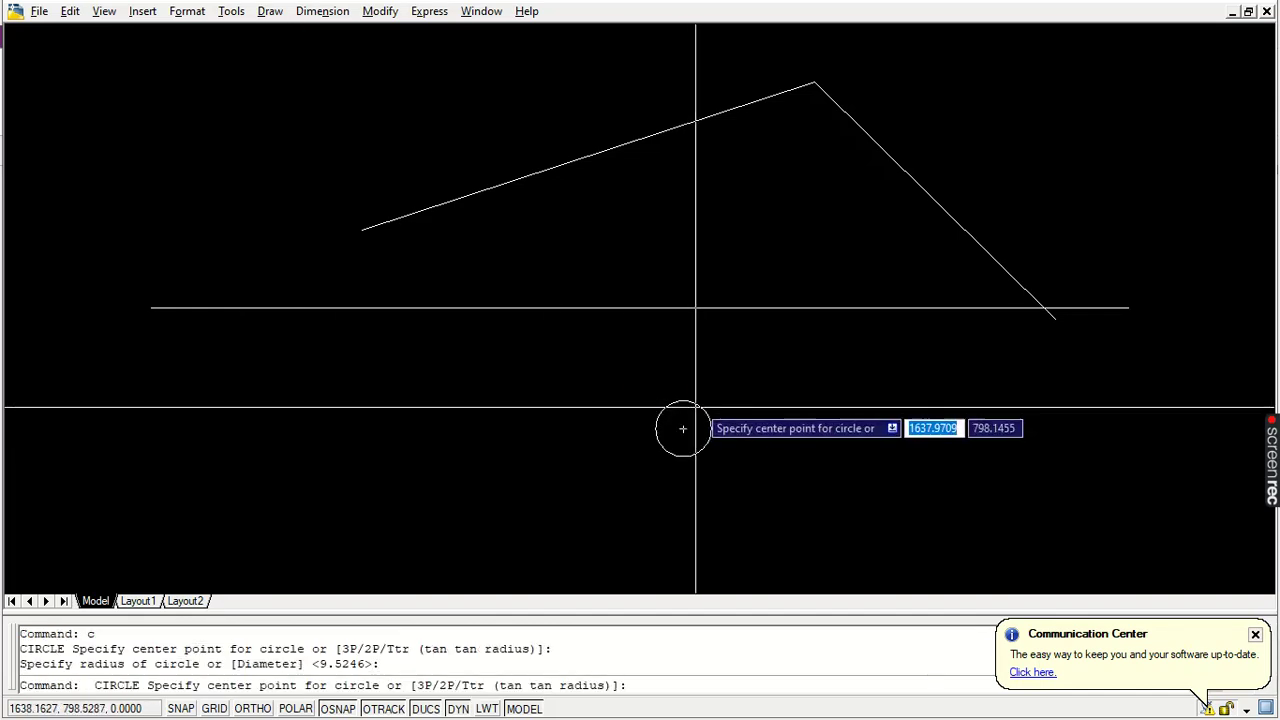
left_click(683, 428)
left_click(677, 421)
key("Return")
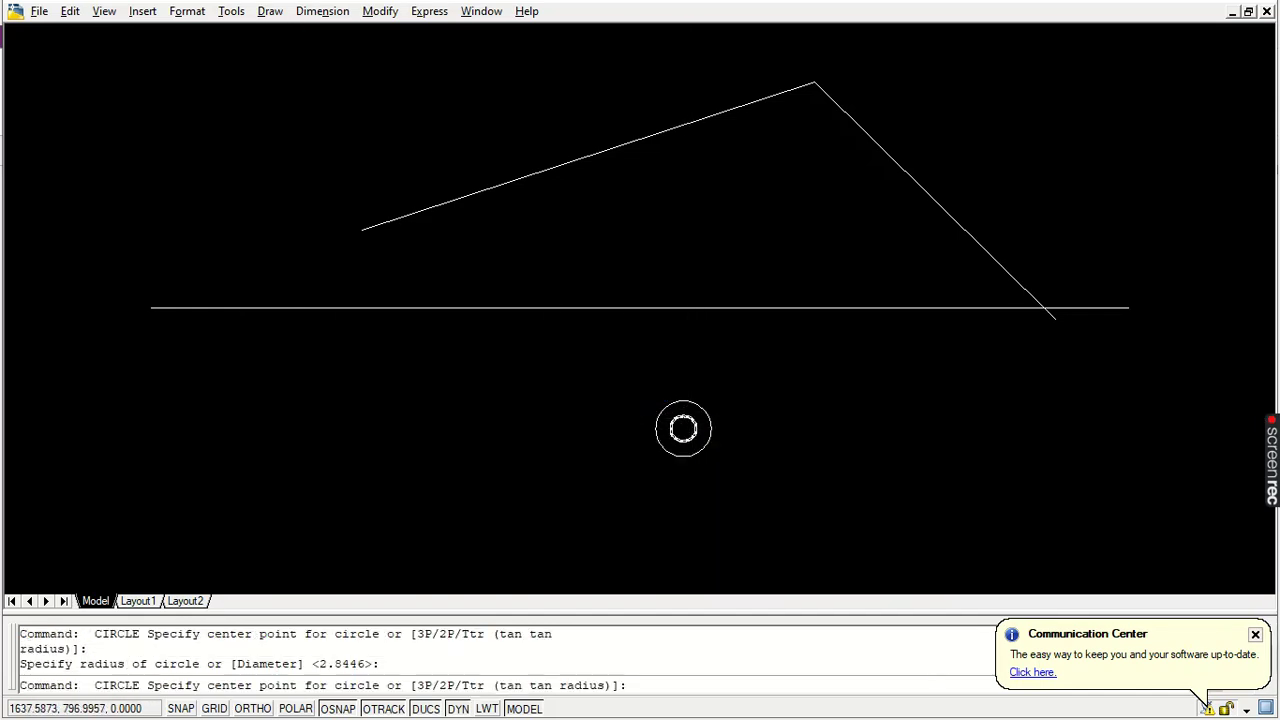
left_click(683, 428)
key("Escape")
Draw short vertical lines outward from the outer circle's top and bottom quadrants, turning Ortho on for the bottom one.
type("l")
key("Return")
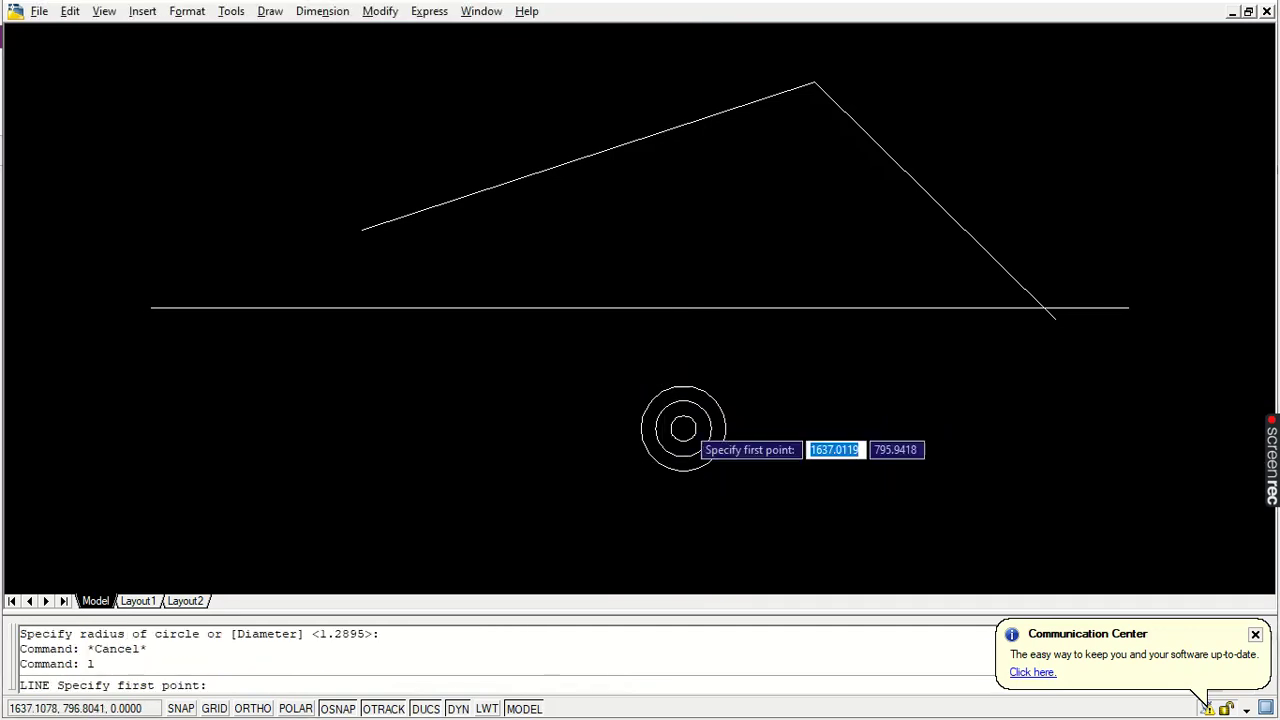
left_click(683, 387)
left_click(683, 360)
key("Return")
key("Return")
left_click(683, 471)
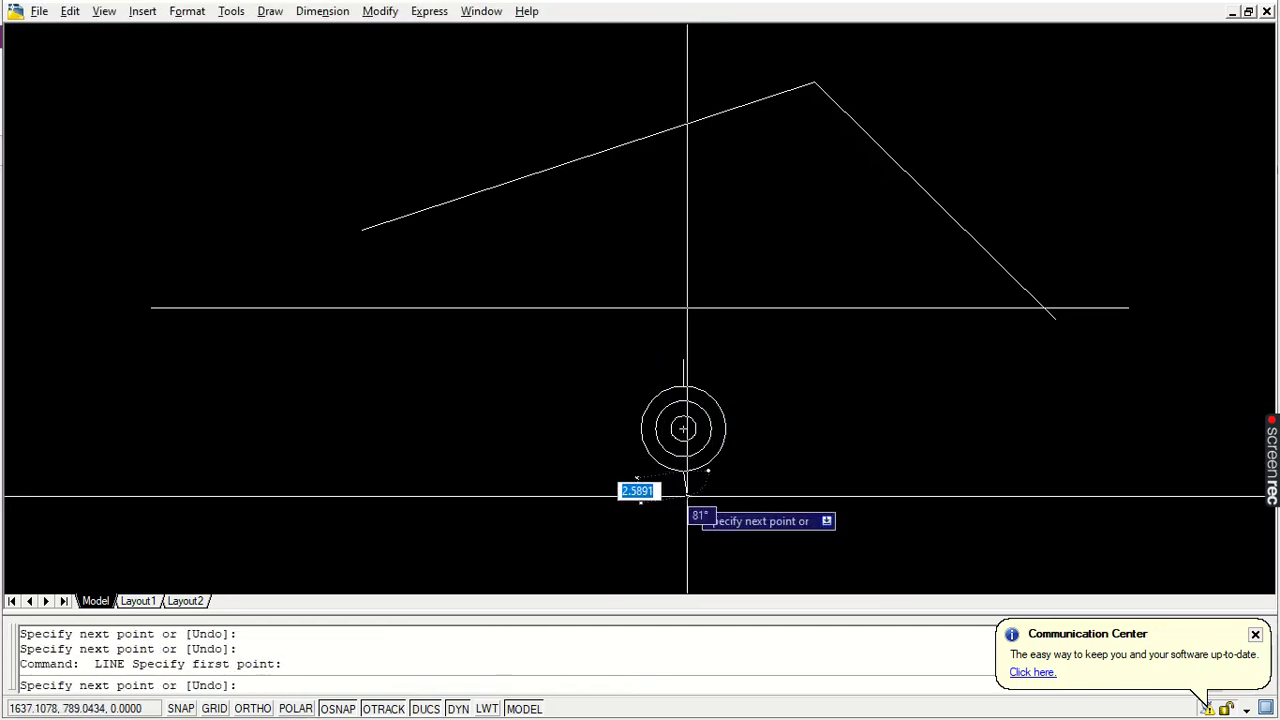
key("F8")
left_click(684, 496)
key("Return")
Draw short horizontal lines outward from the outer circle's right and left quadrants.
key("Return")
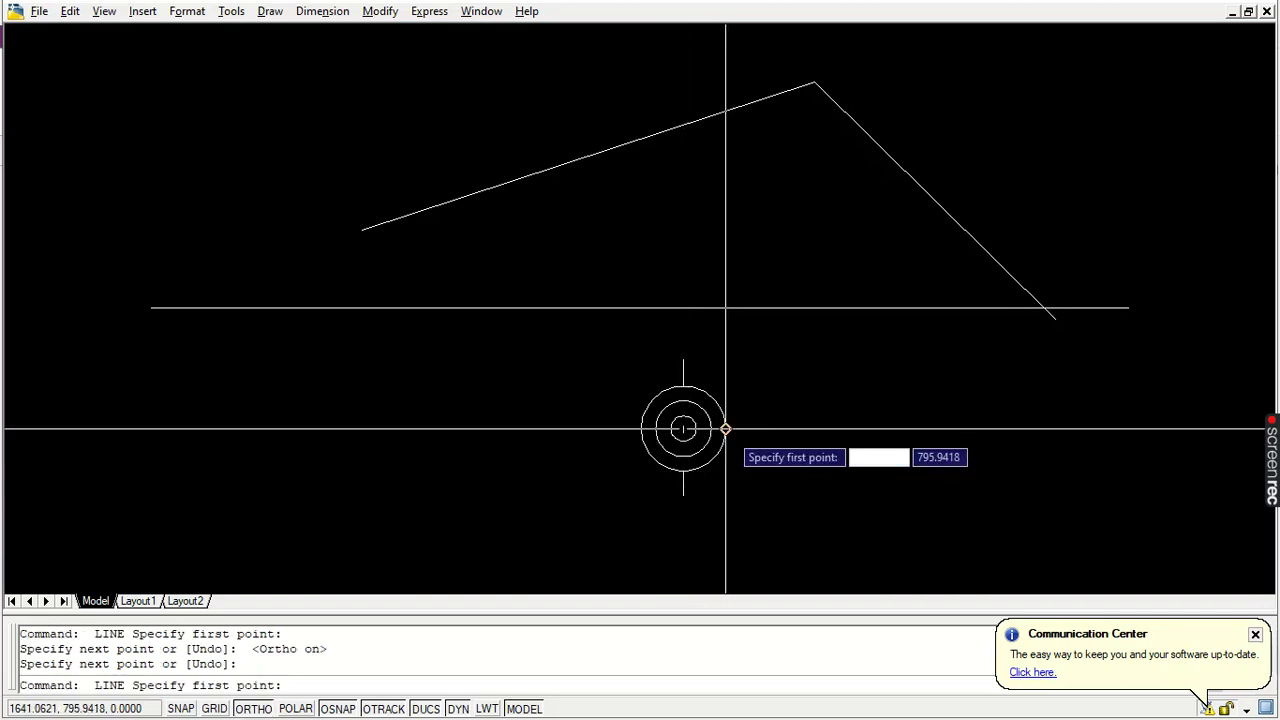
left_click(726, 429)
left_click(754, 429)
key("Return")
key("Return")
left_click(641, 429)
left_click(617, 429)
key("Return")
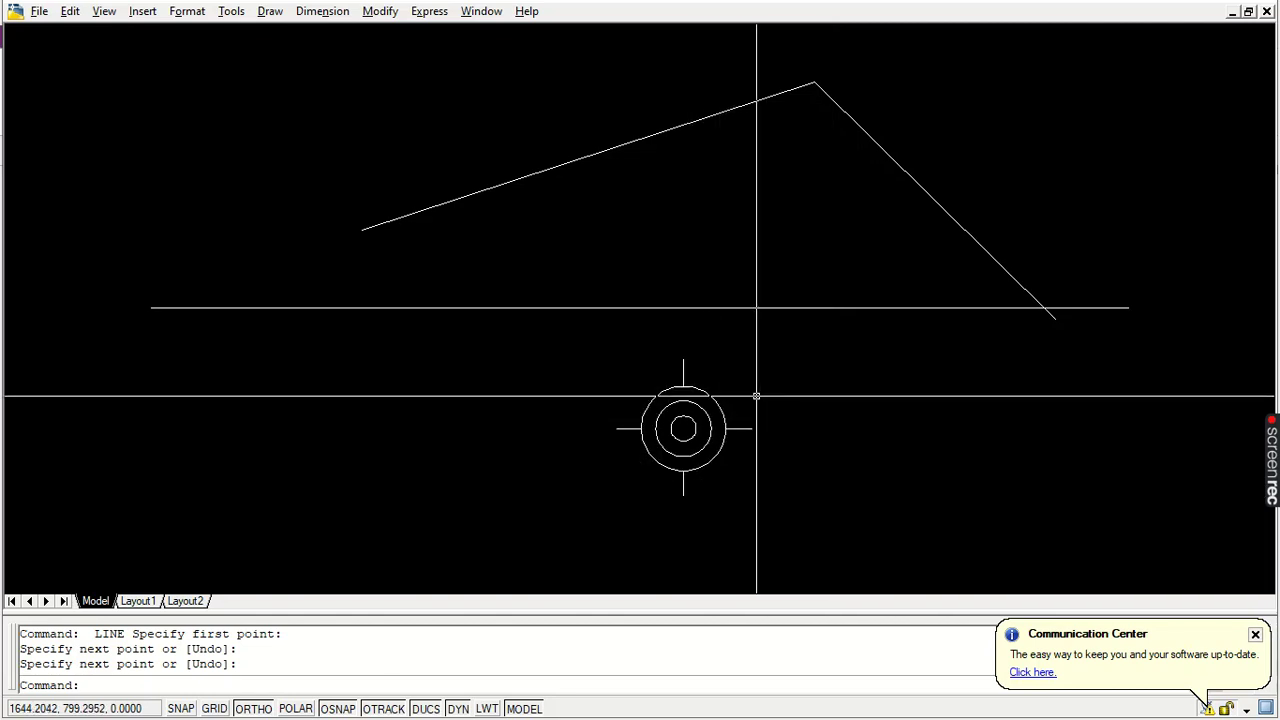
Define the circles and four lines as a block named B1 with its base point at the circle centre, deleting the original objects.
type("b")
key("Return")
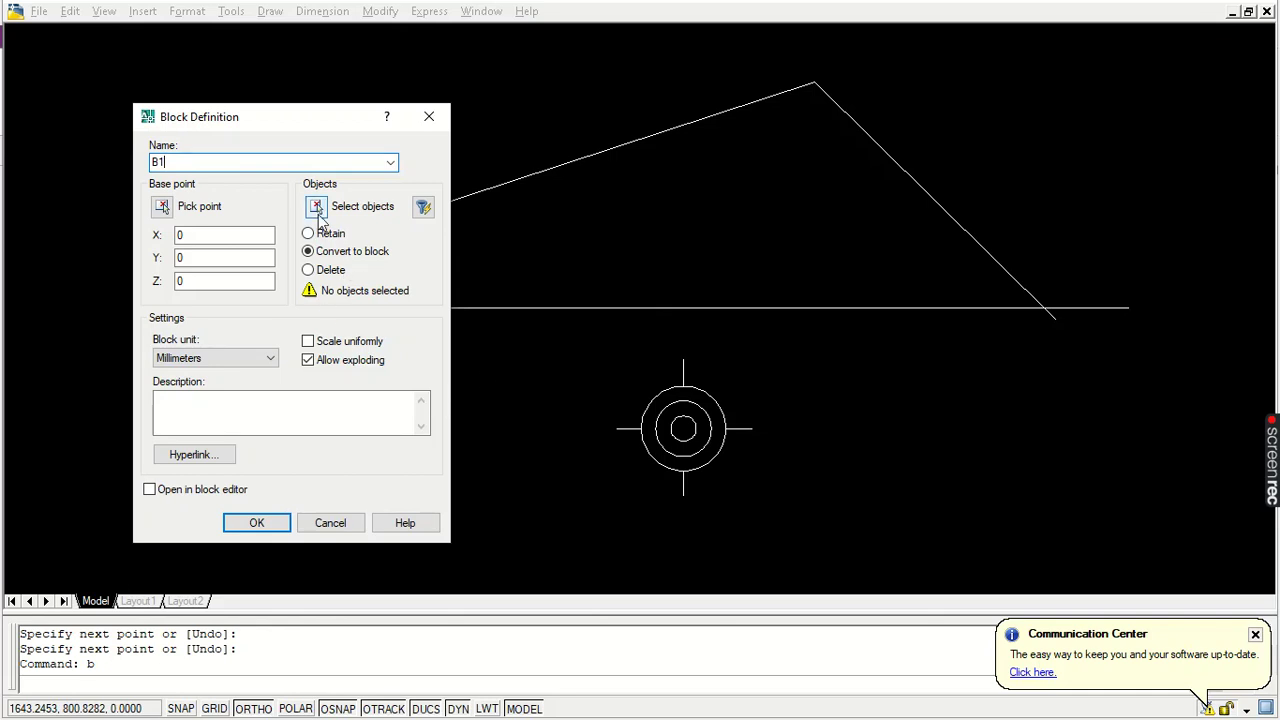
left_click(161, 206)
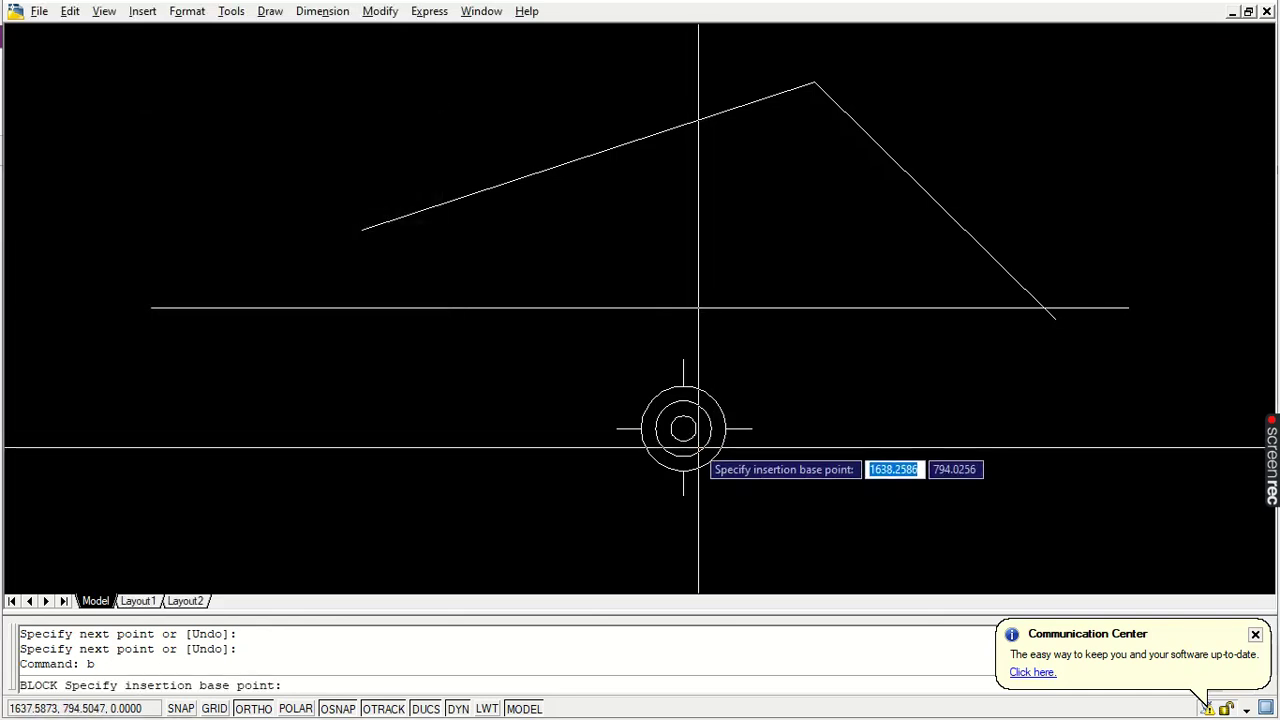
left_click(680, 425)
left_click(316, 206)
left_click(756, 382)
left_click(626, 483)
key("Return")
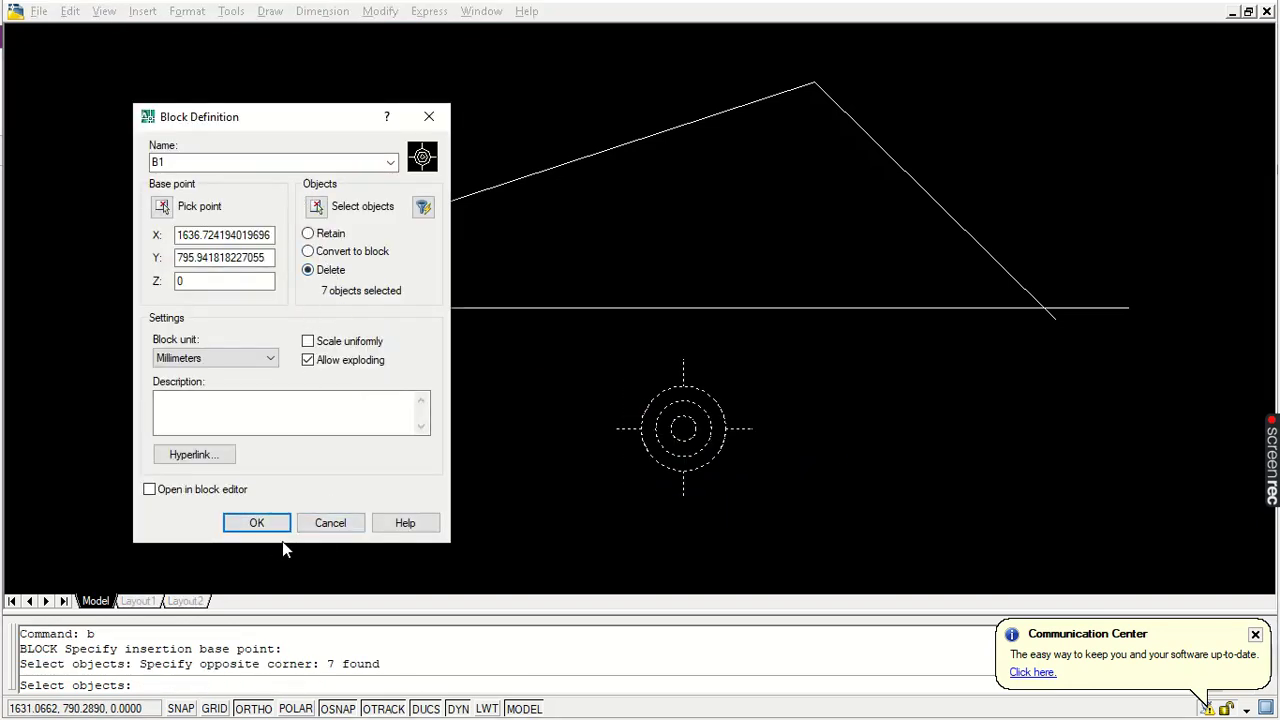
left_click(274, 524)
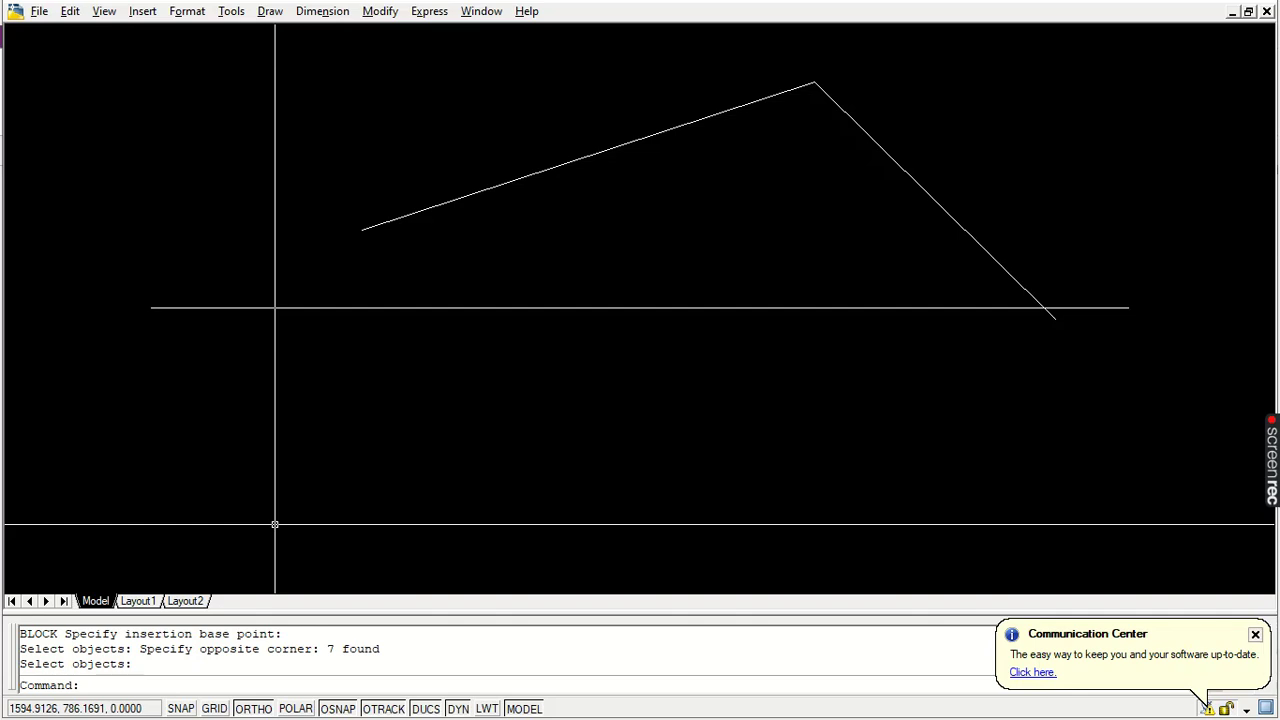
Insert block B1 at scale 1 and rotation 0 below the left part of the horizontal line.
type("i")
key("Return")
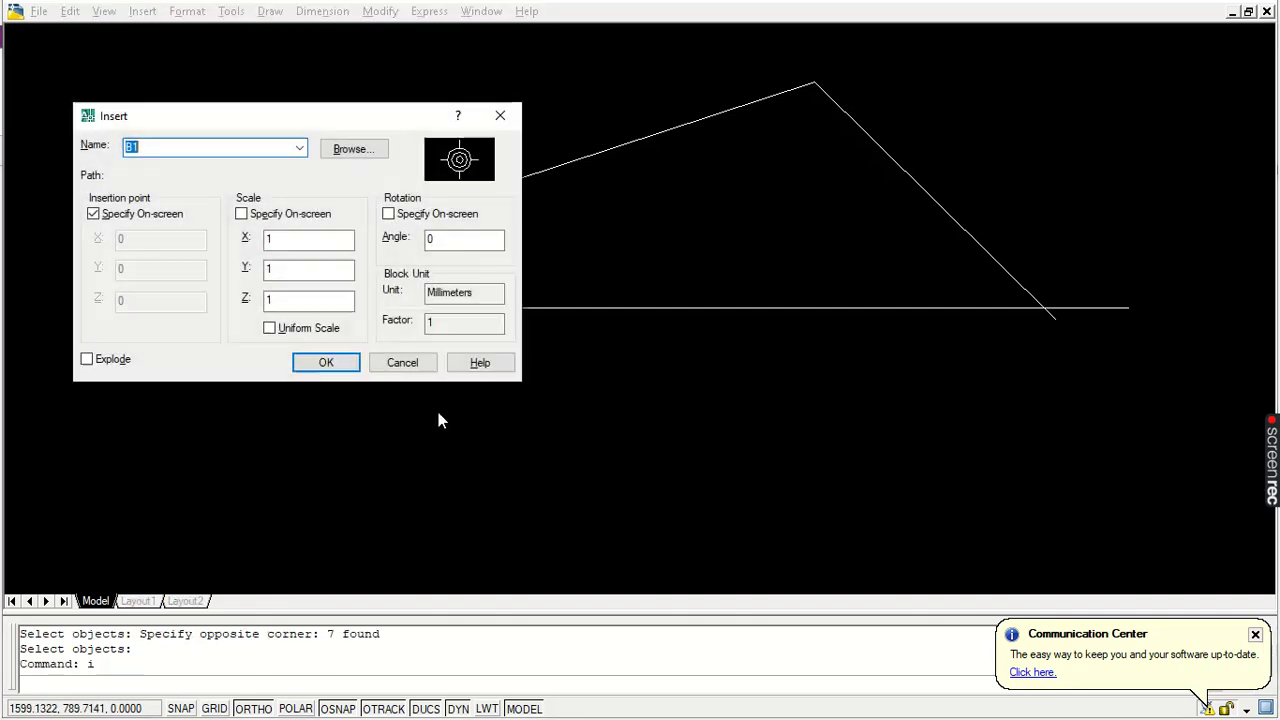
left_click(299, 362)
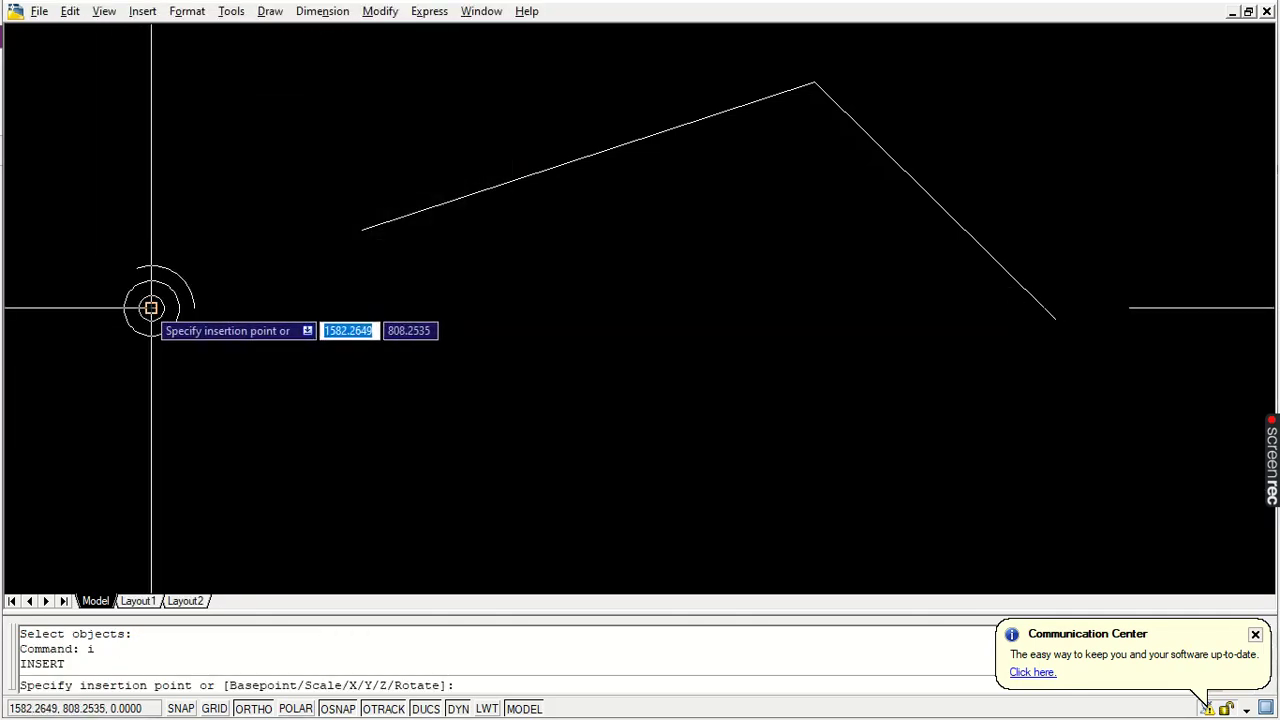
left_click(318, 443)
left_click(318, 443)
left_click(223, 480)
key("Escape")
key("Escape")
Divide the horizontal line into 5 equal segments.
type("di")
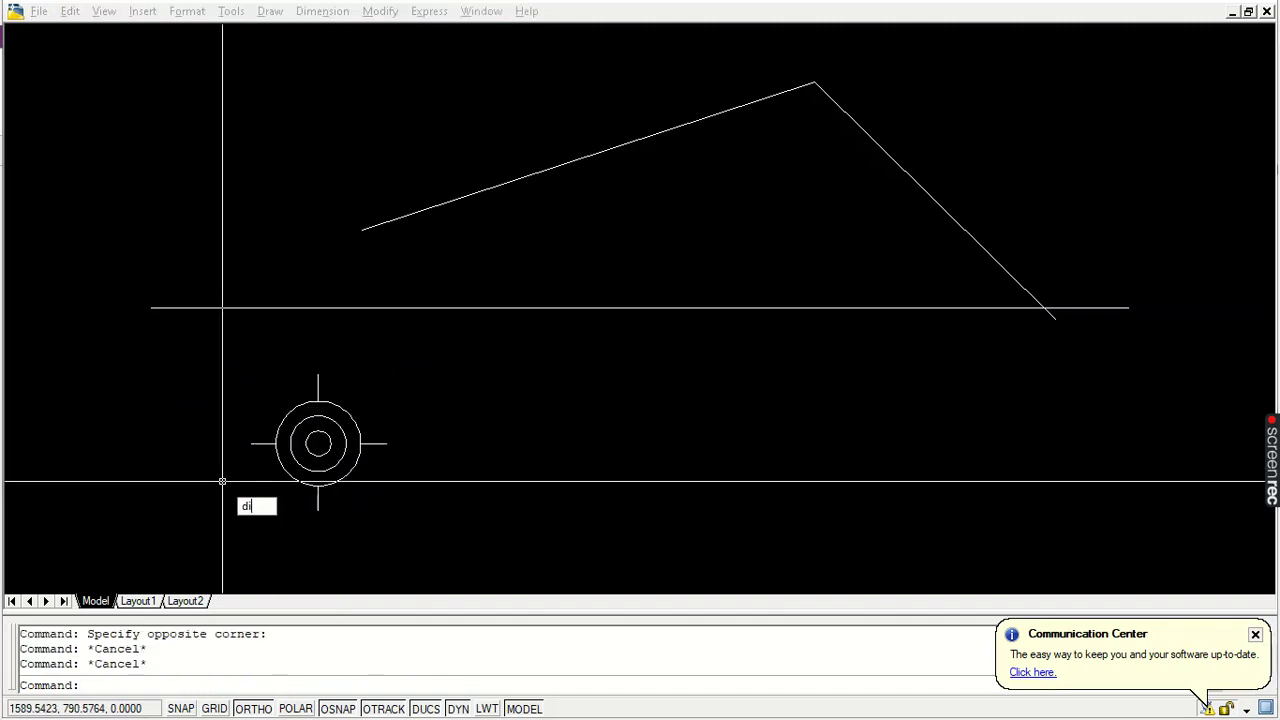
type("v")
key("Return")
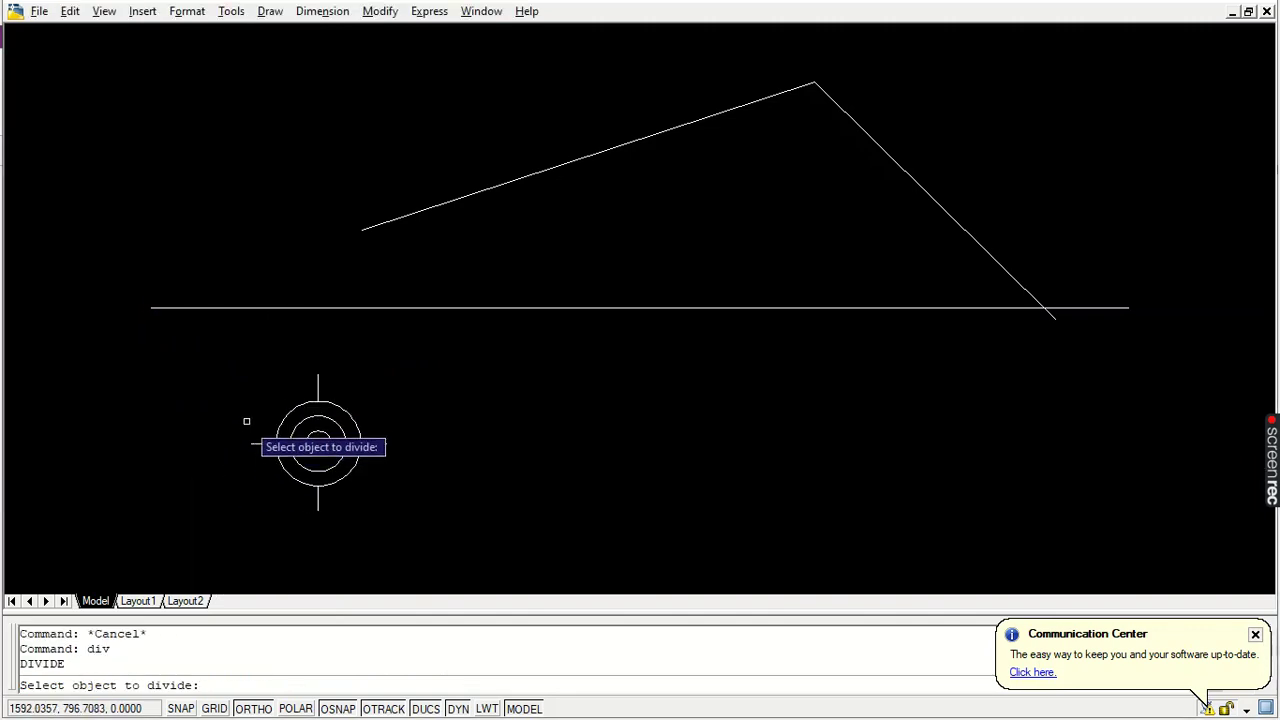
left_click(222, 309)
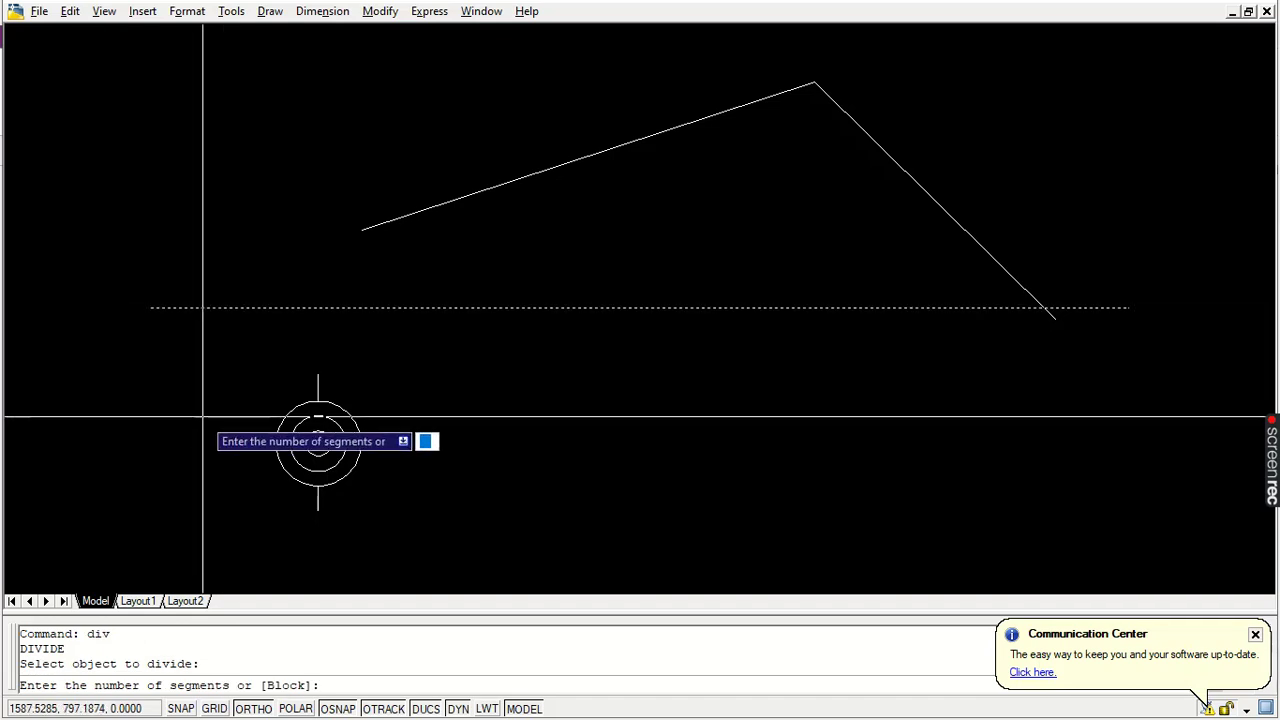
type("5")
key("Return")
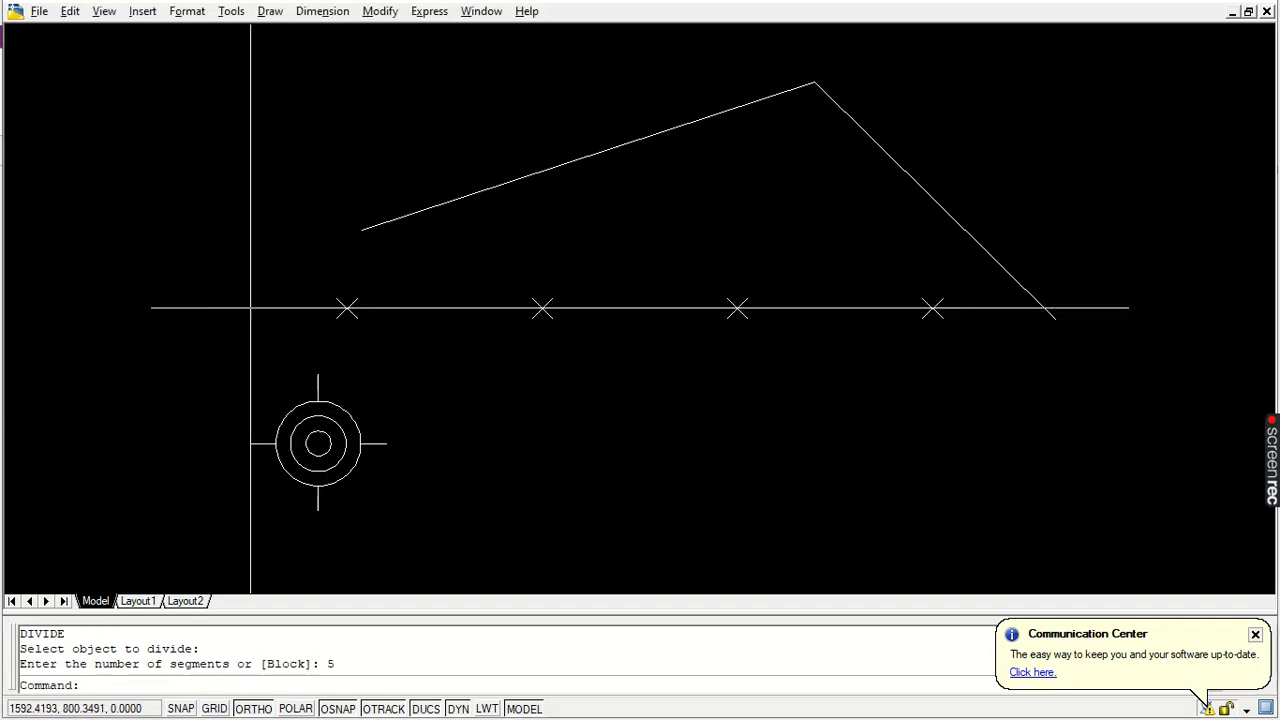
Erase the four division points on the horizontal line.
left_click(286, 272)
left_click(1046, 357)
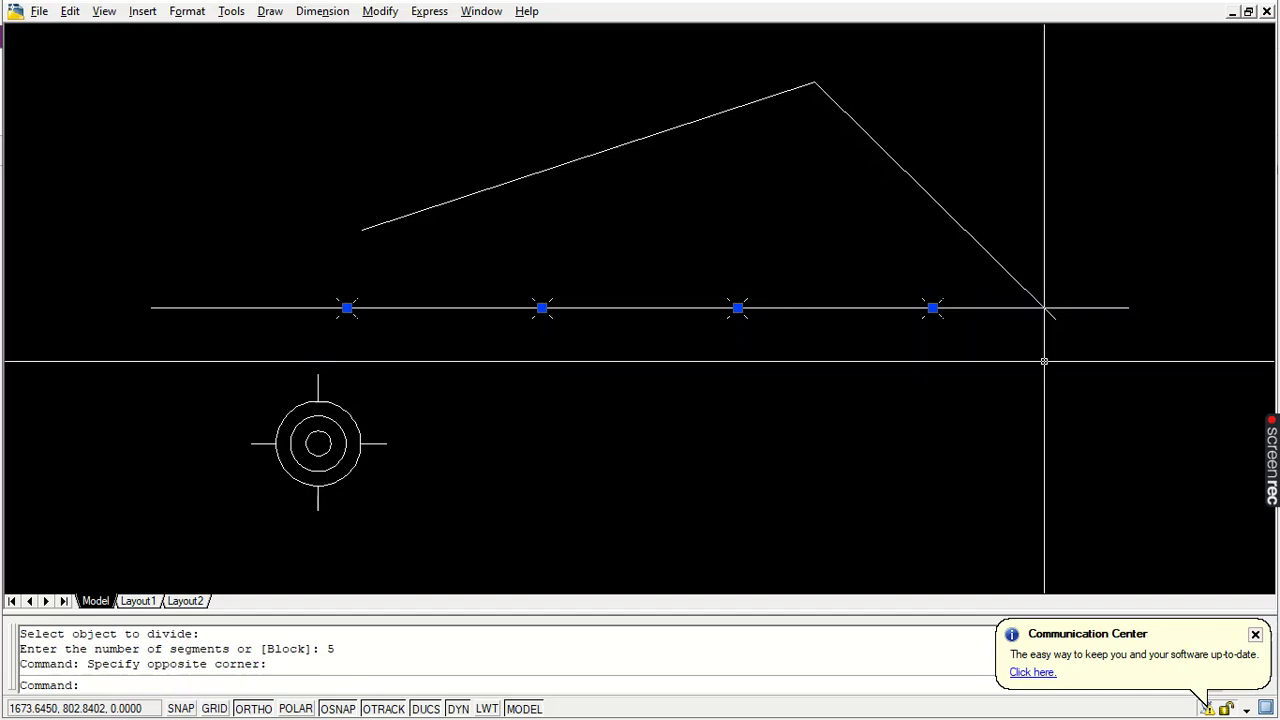
type("e")
key("Return")
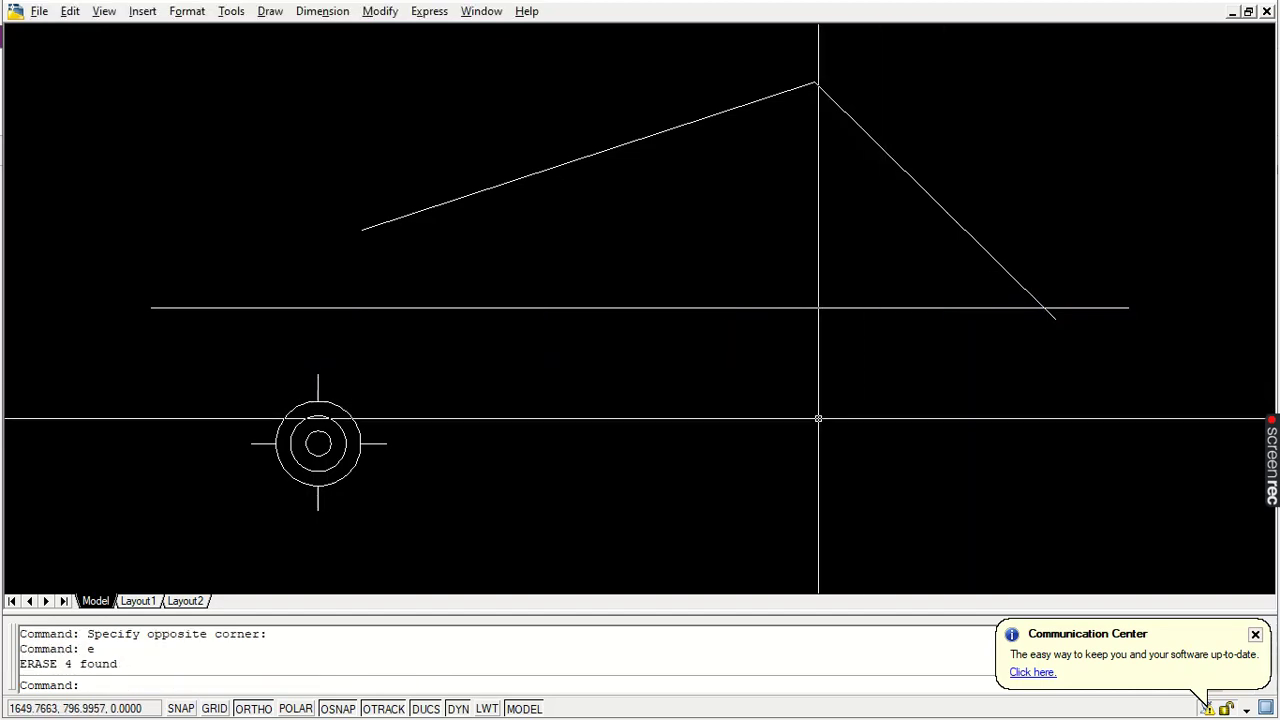
Divide the horizontal line into 5 segments, placing block B1 aligned with the line at each division.
type("div")
key("Return")
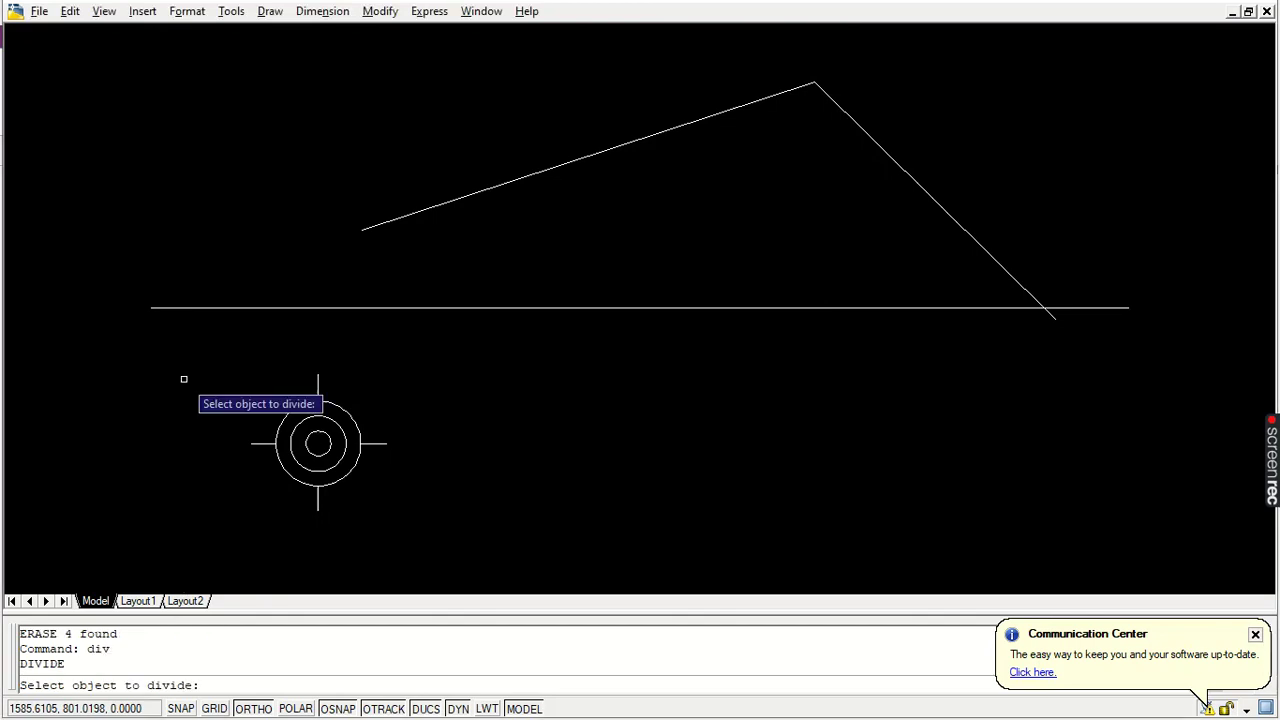
left_click(175, 308)
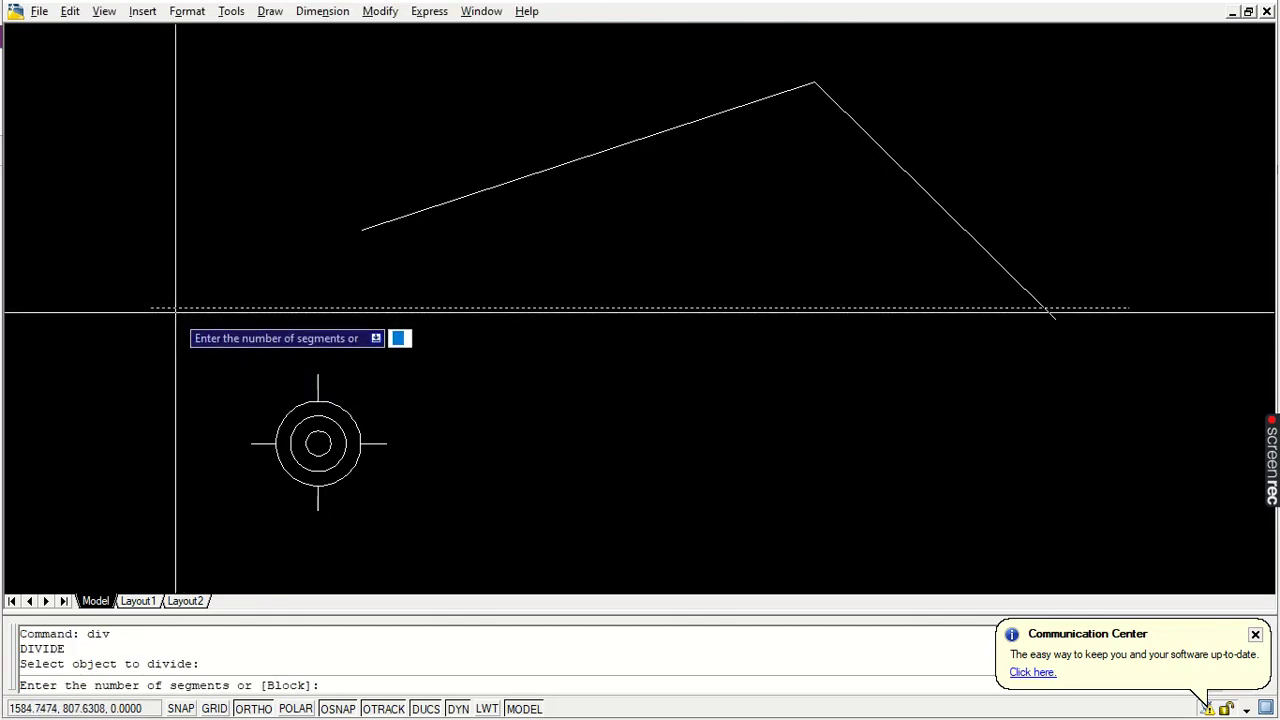
type("b")
key("Return")
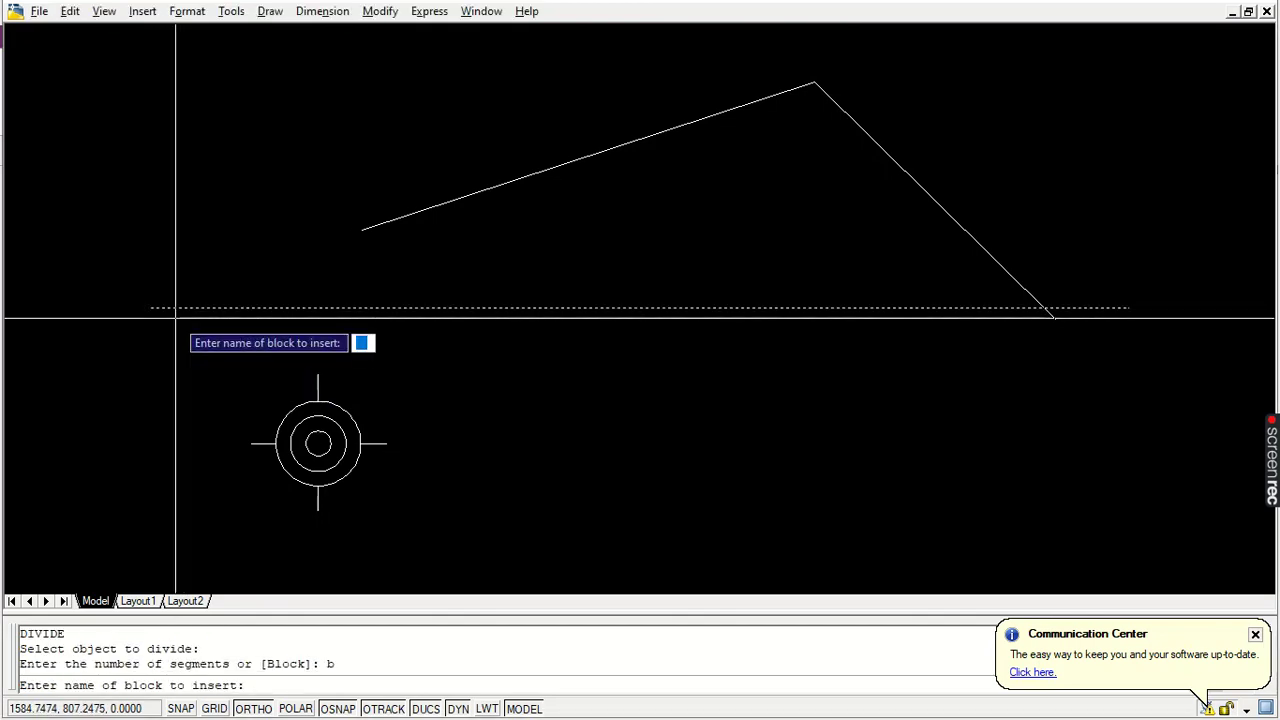
type("b1")
key("Return")
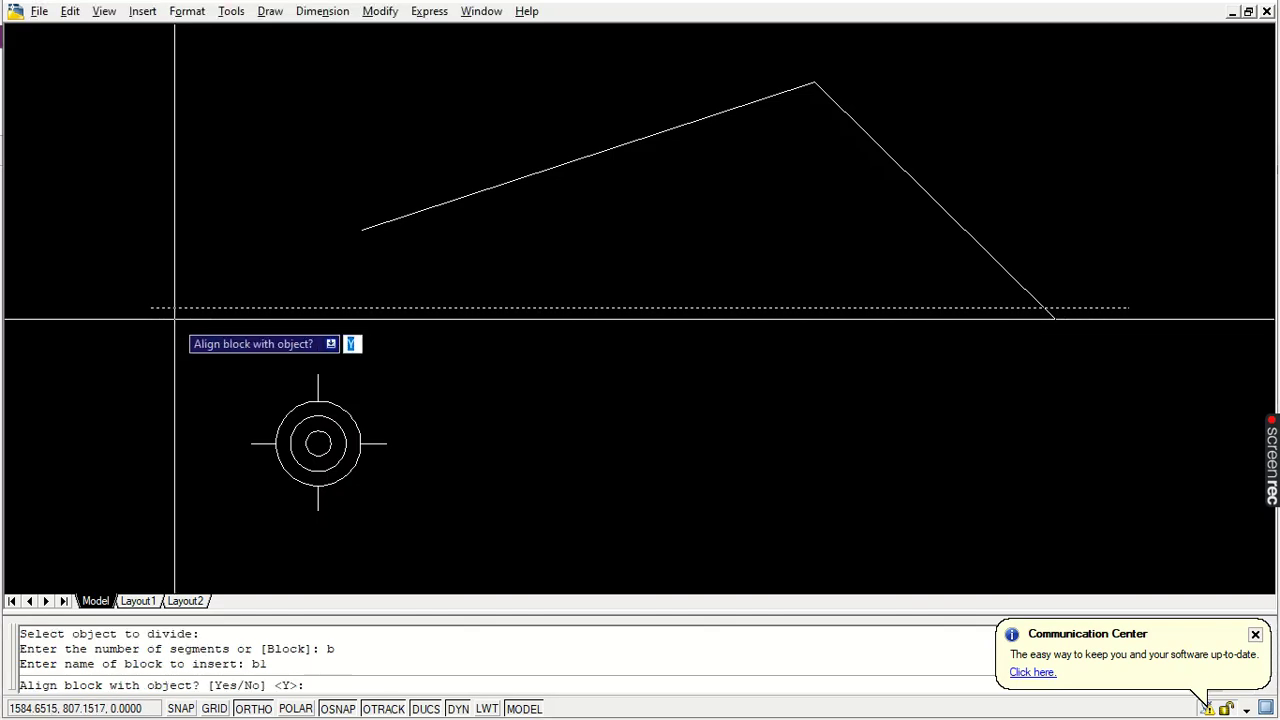
key("Return")
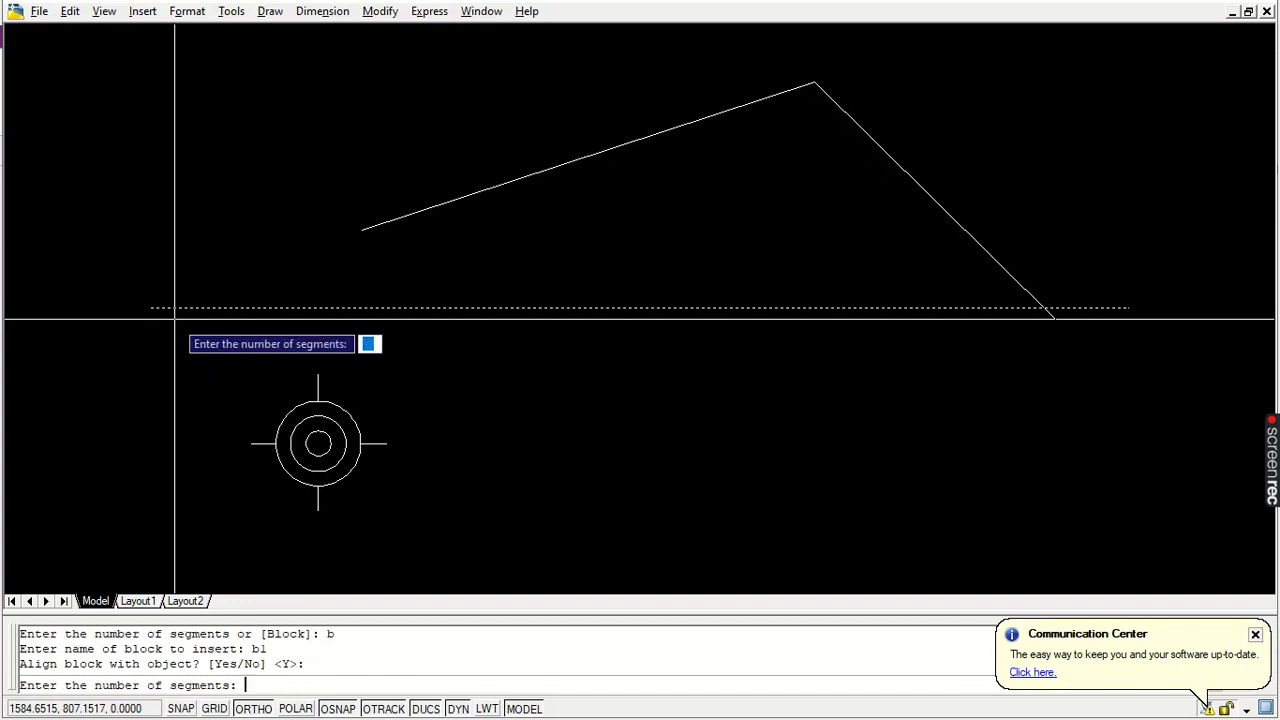
type("5")
key("Return")
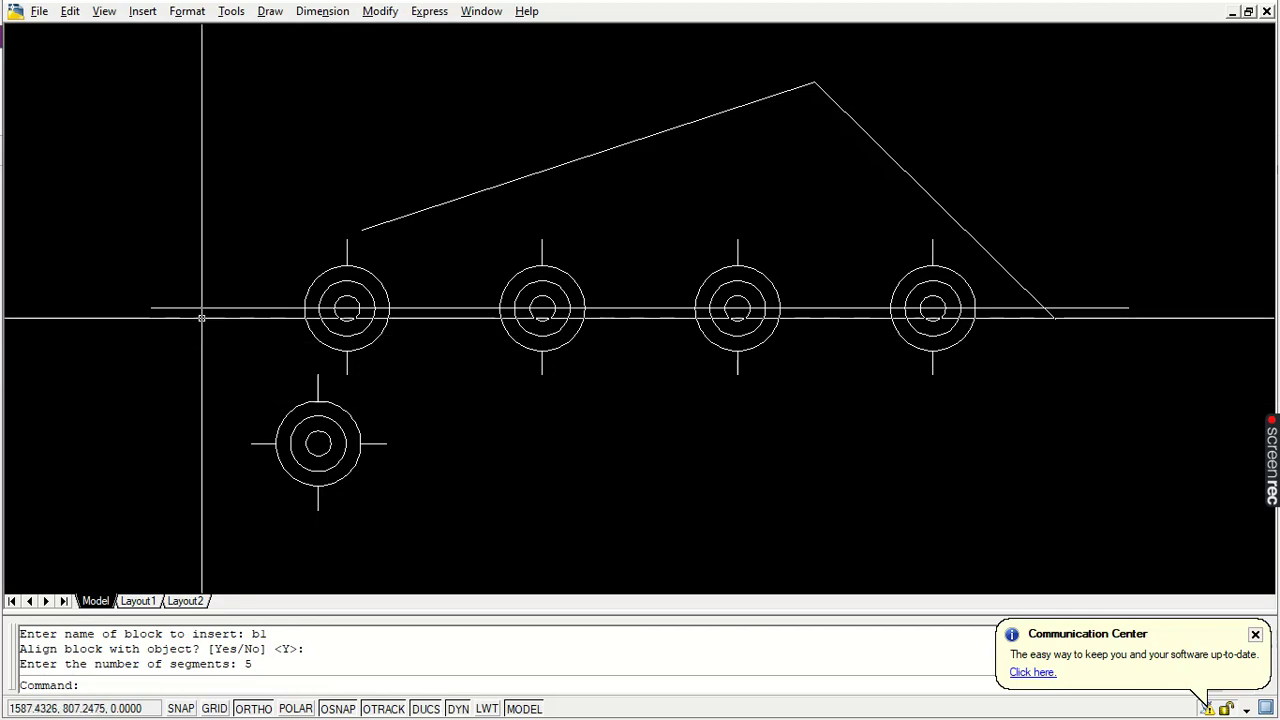
left_click(200, 308)
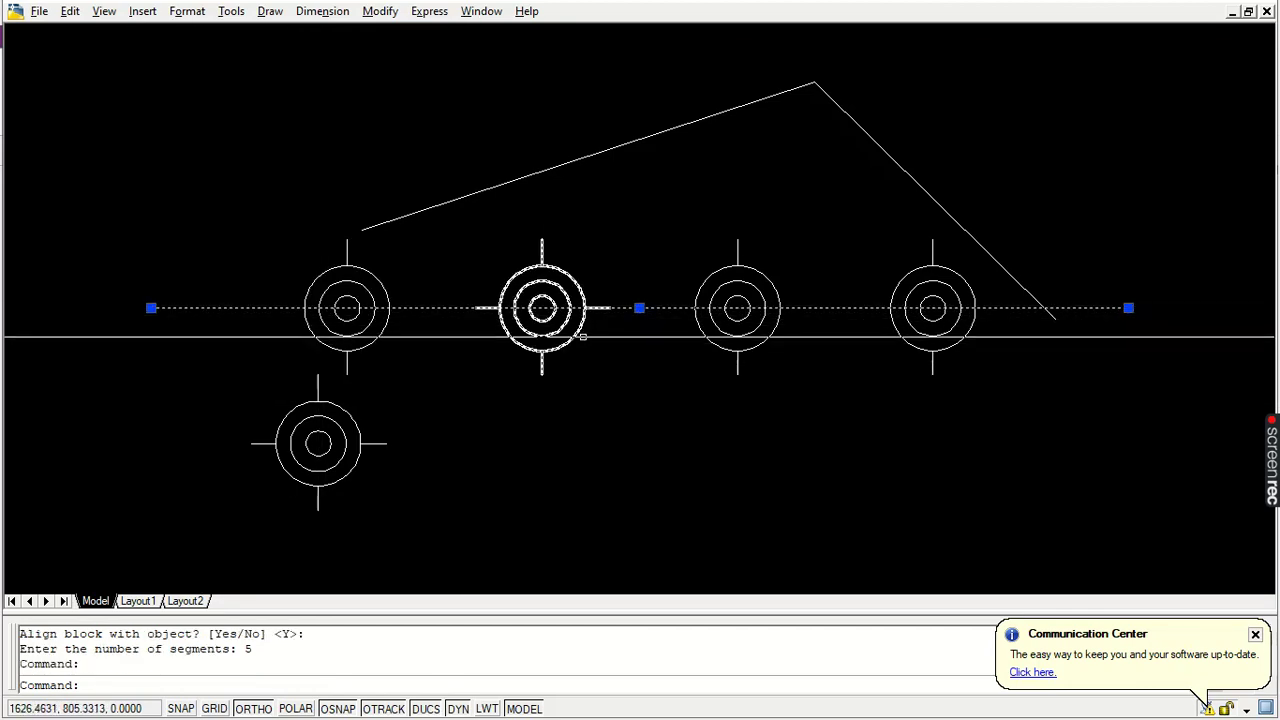
key("Escape")
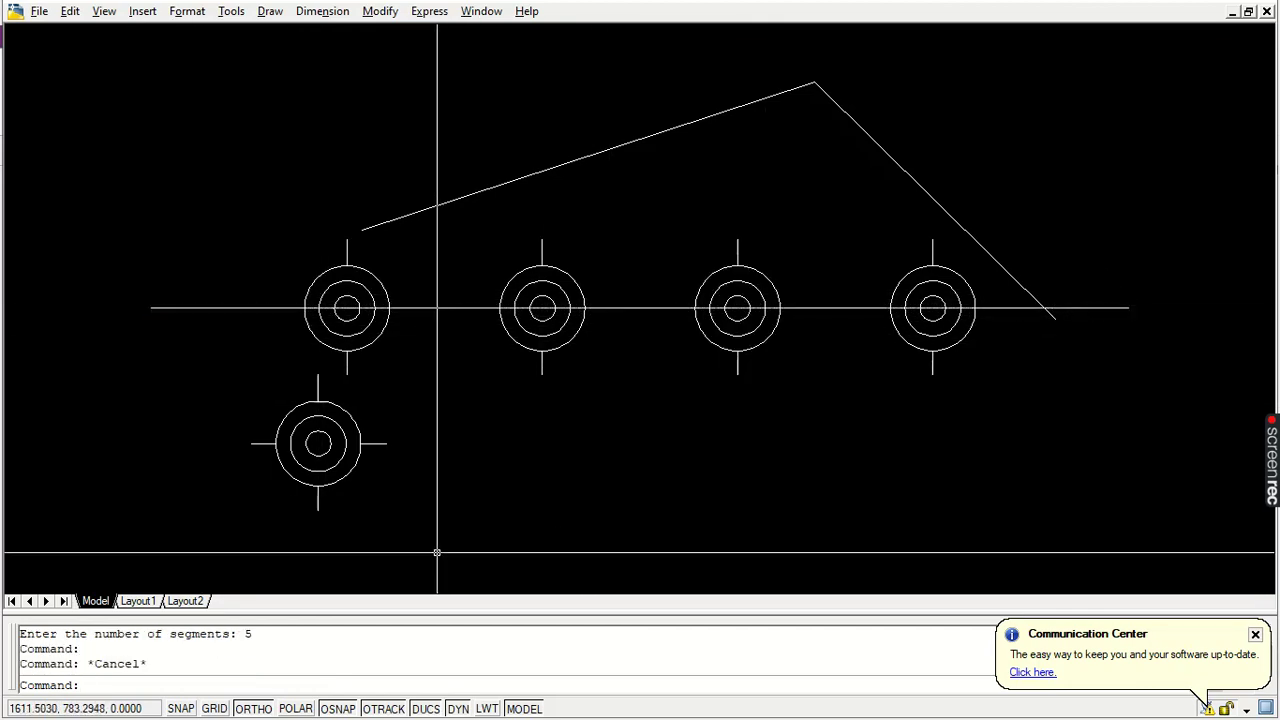
left_click(333, 347)
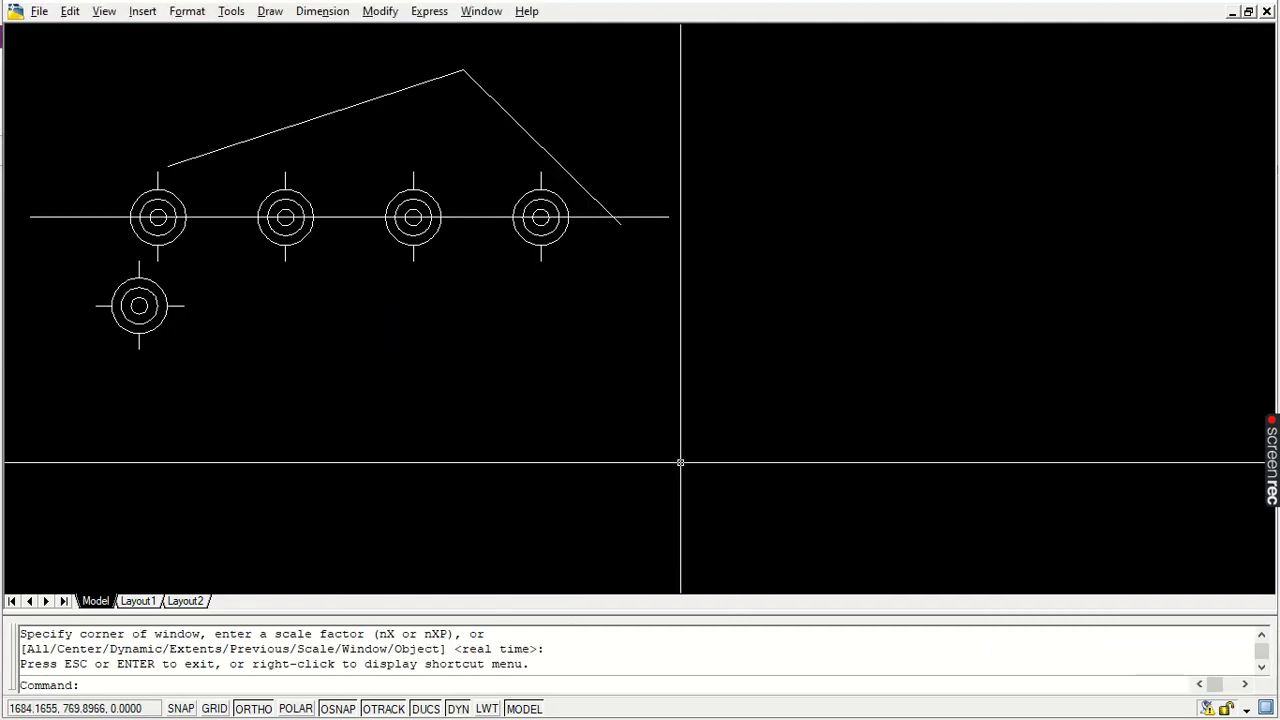
Draw an open freeform spline to the right of the line, looping around and ending in a wave along its lower side.
type("sp")
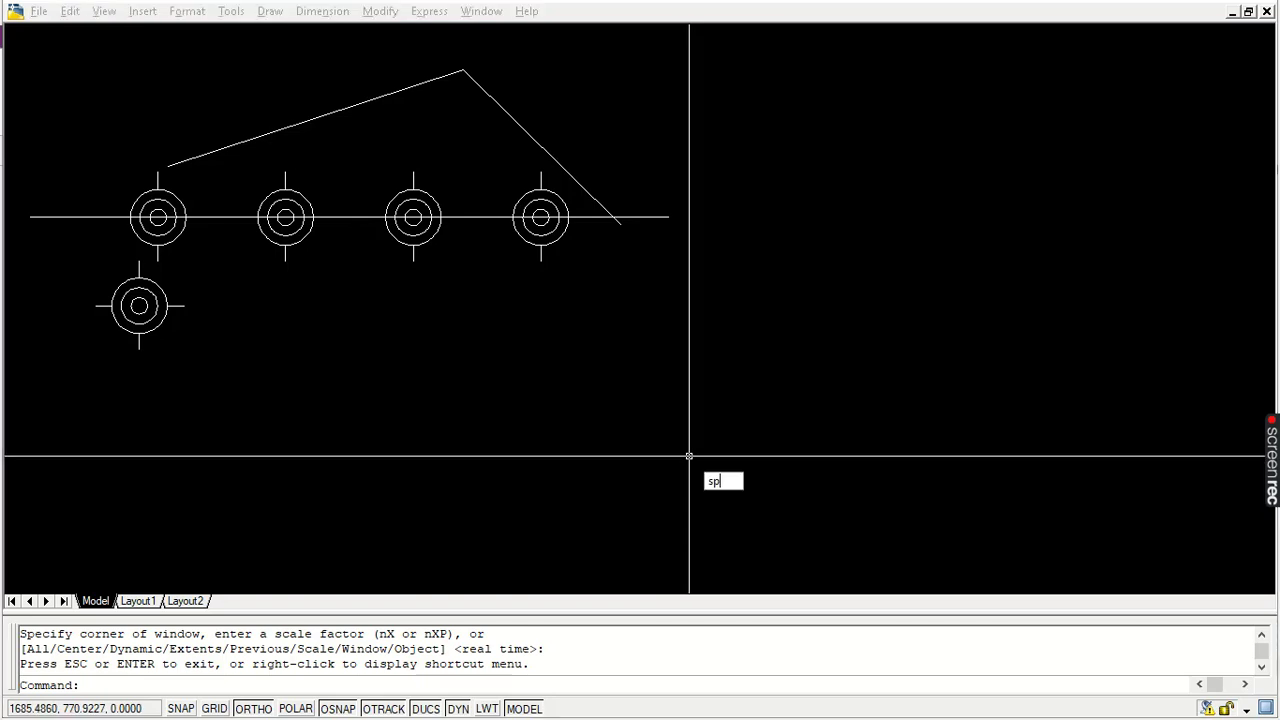
type("l")
key("Return")
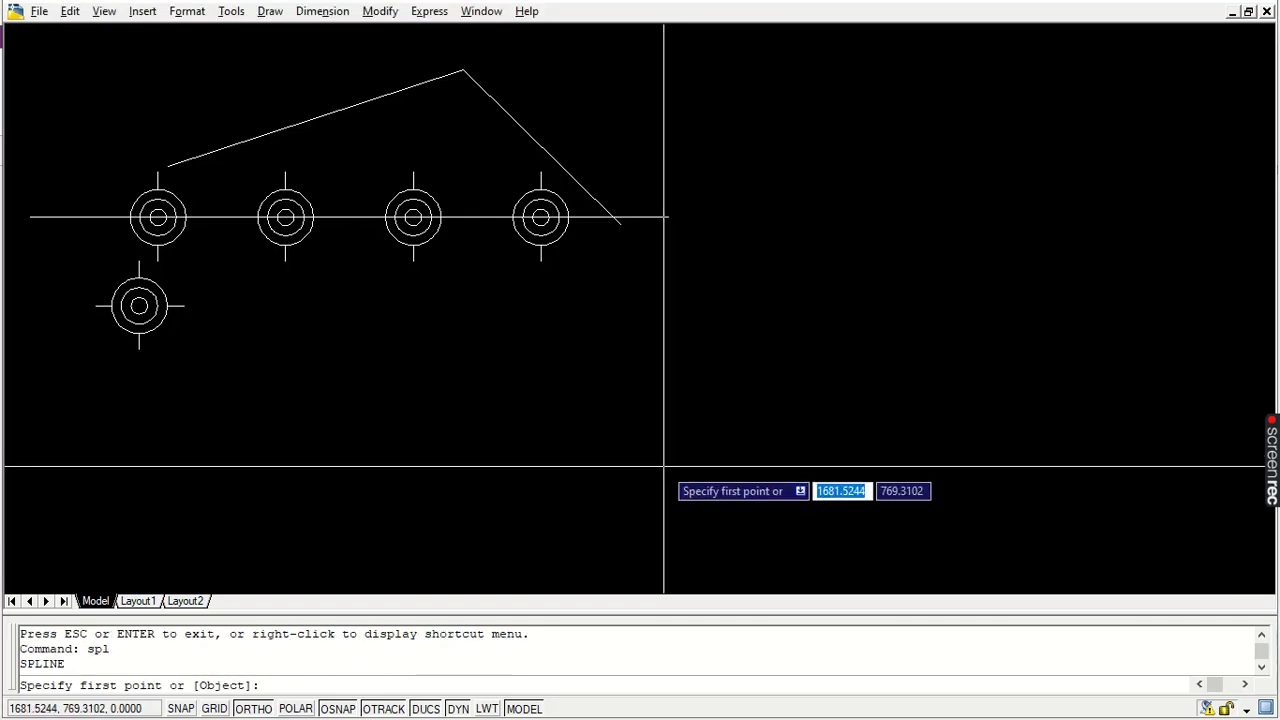
left_click(645, 472)
left_click(809, 238)
left_click(1020, 197)
left_click(1177, 142)
left_click(1209, 365)
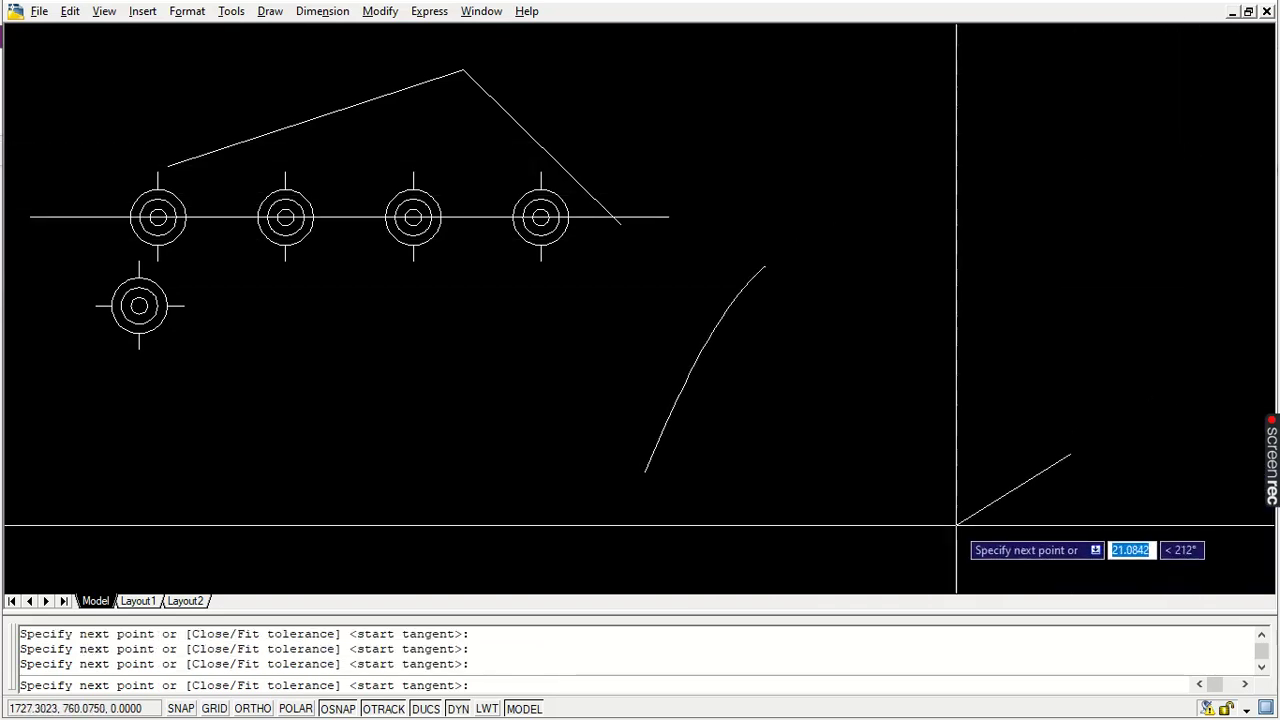
key("Return")
left_click(720, 515)
left_click(643, 514)
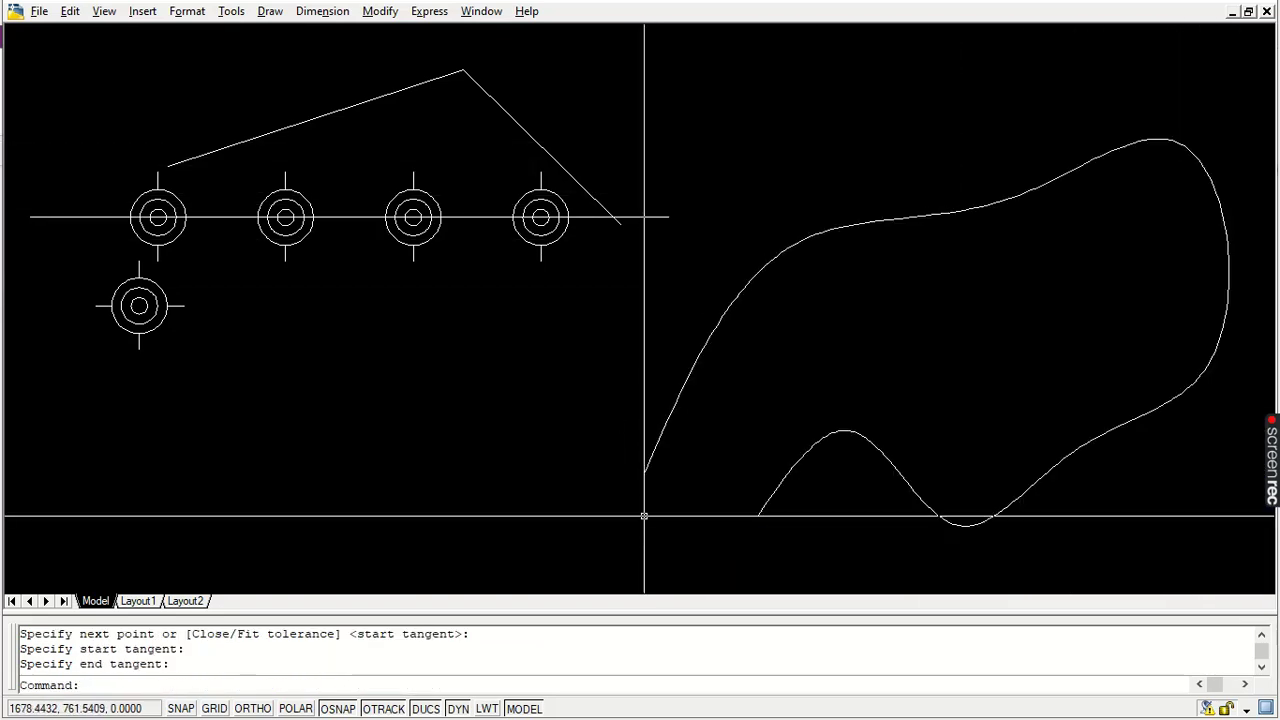
key("Return")
key("Escape")
key("Escape")
Divide the spline into 10 segments, placing block B1 aligned with the curve at each division.
type("div")
key("Return")
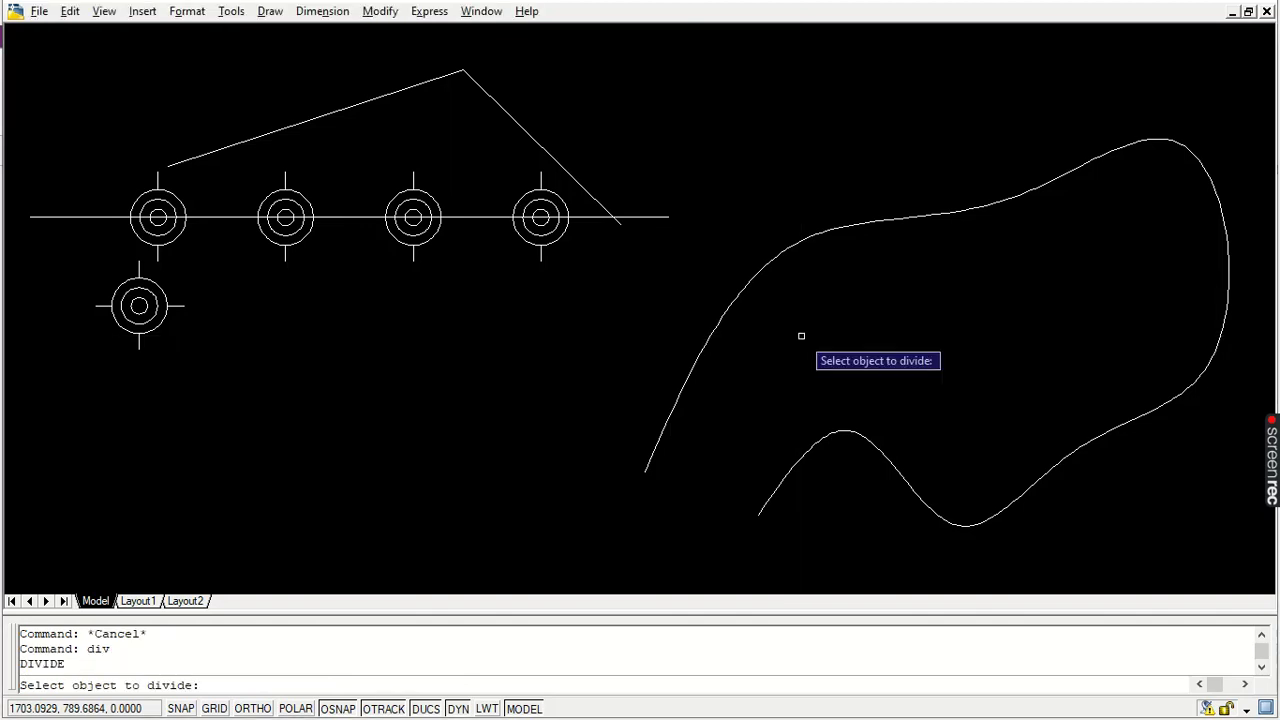
left_click(719, 322)
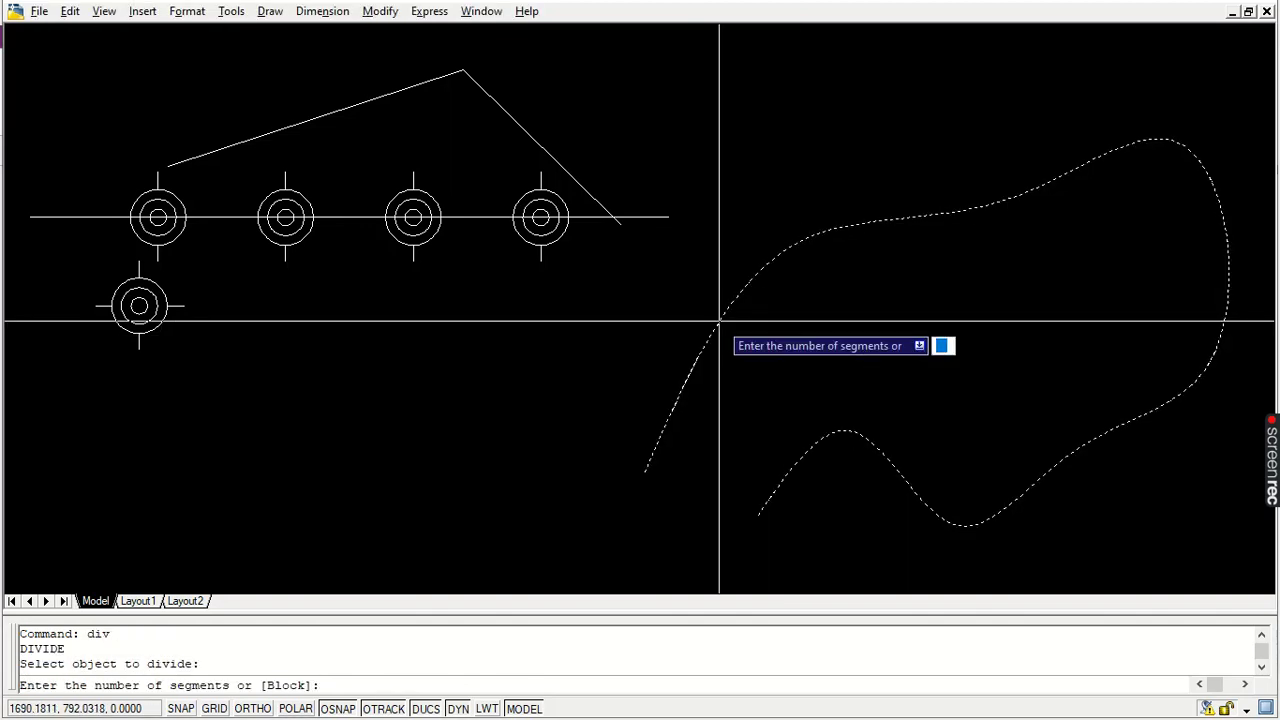
type("b")
key("Return")
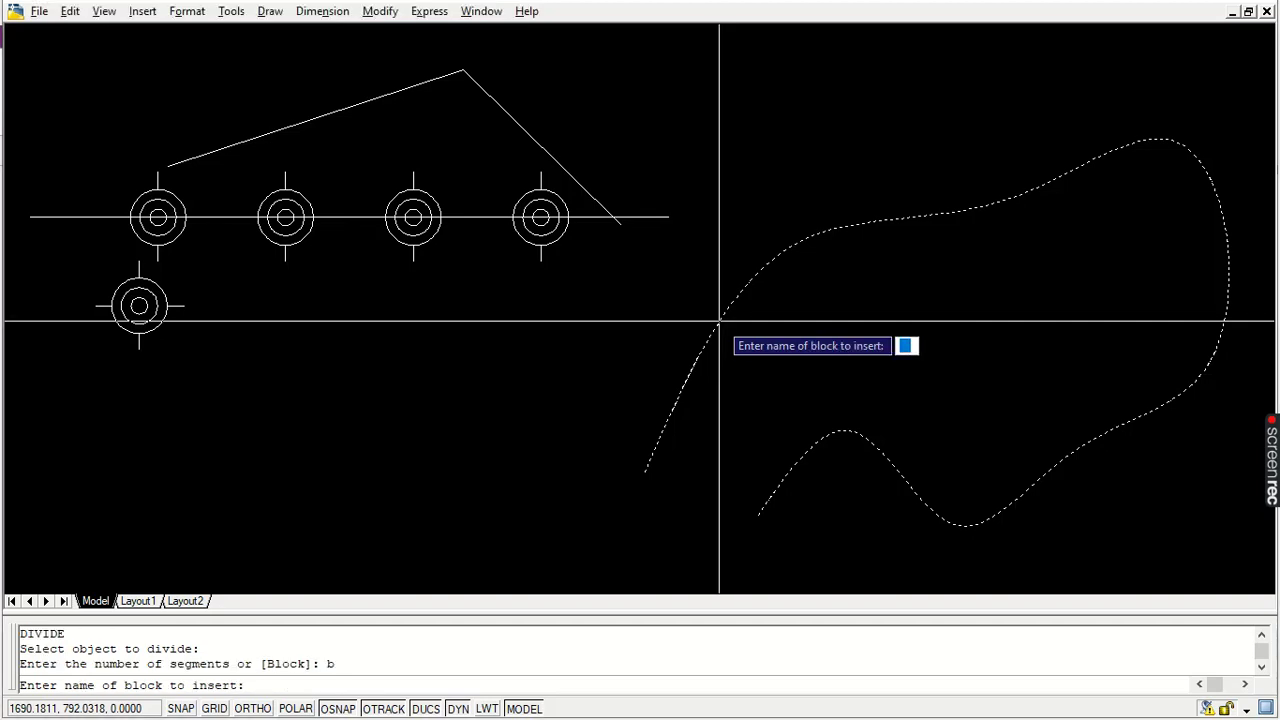
type("b1")
key("Return")
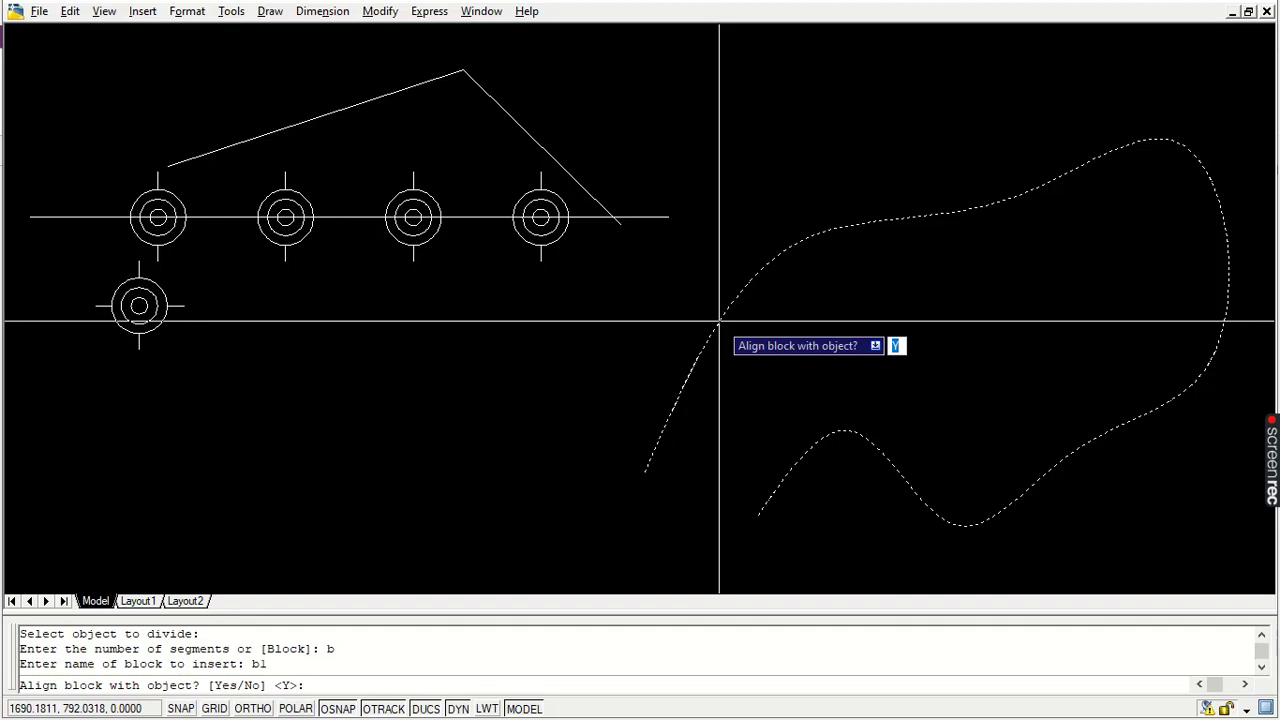
key("Return")
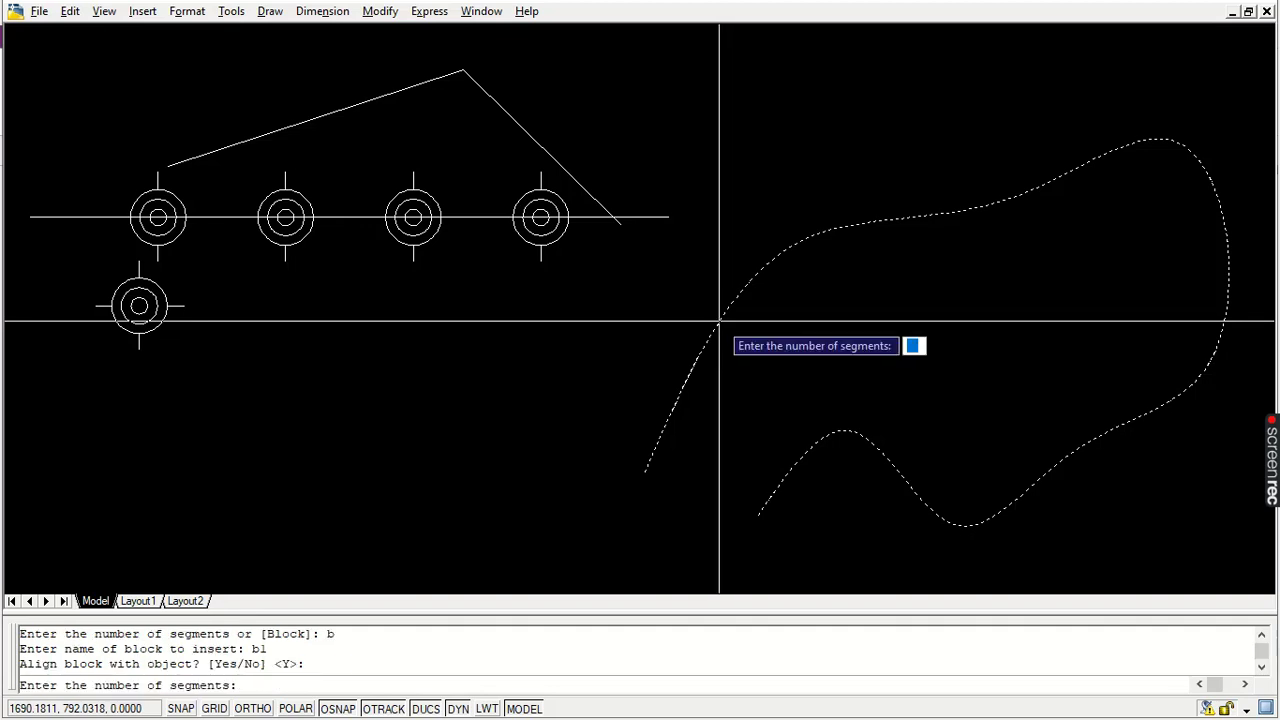
type("10")
key("Return")
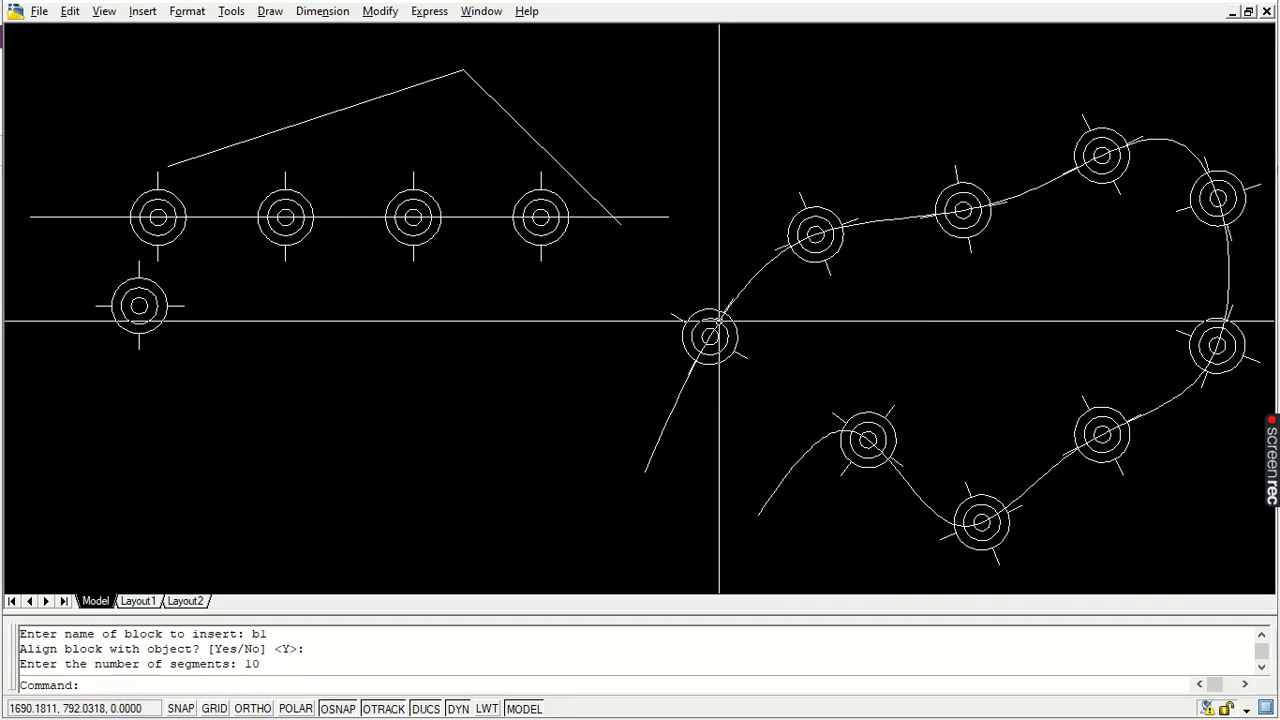
Examine the placement and alignment of the B1 blocks along the lower and outer parts of the spline.
left_click(901, 476)
key("Escape")
left_click(848, 432)
key("Escape")
left_click(903, 470)
left_click(901, 491)
key("Escape")
left_click(974, 501)
left_click(1066, 506)
left_click(1106, 455)
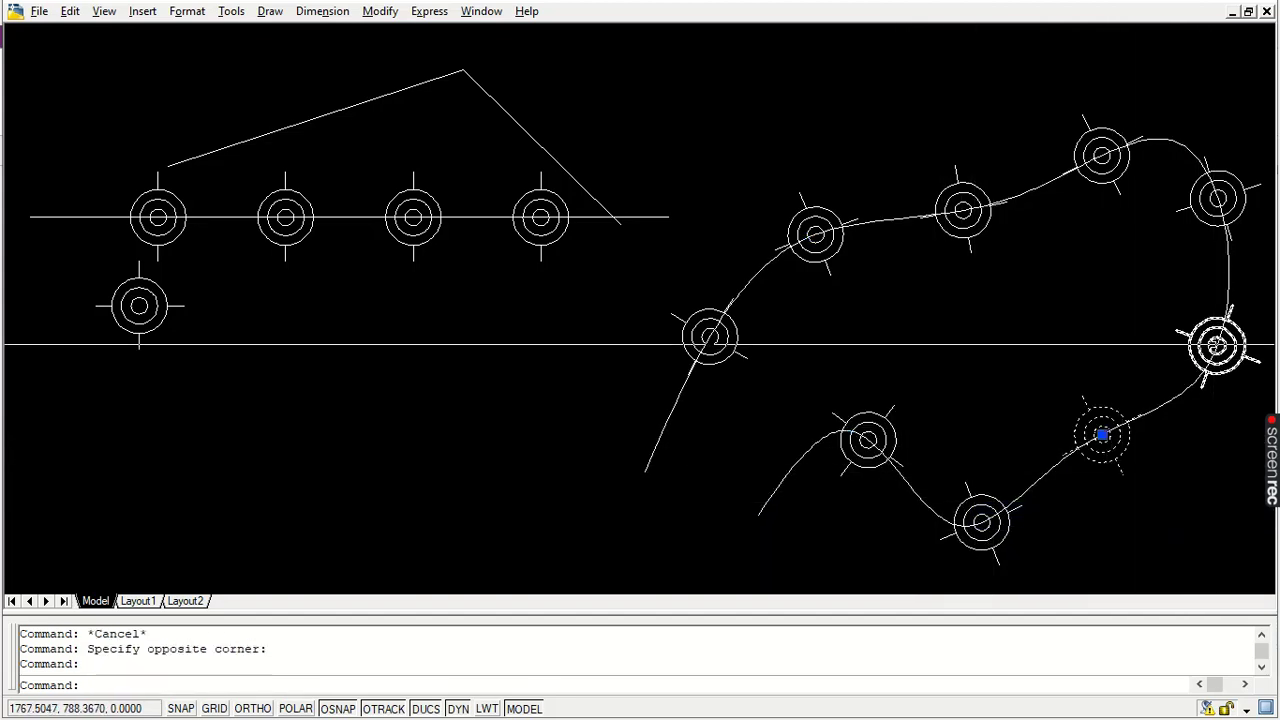
left_click(1220, 345)
key("Escape")
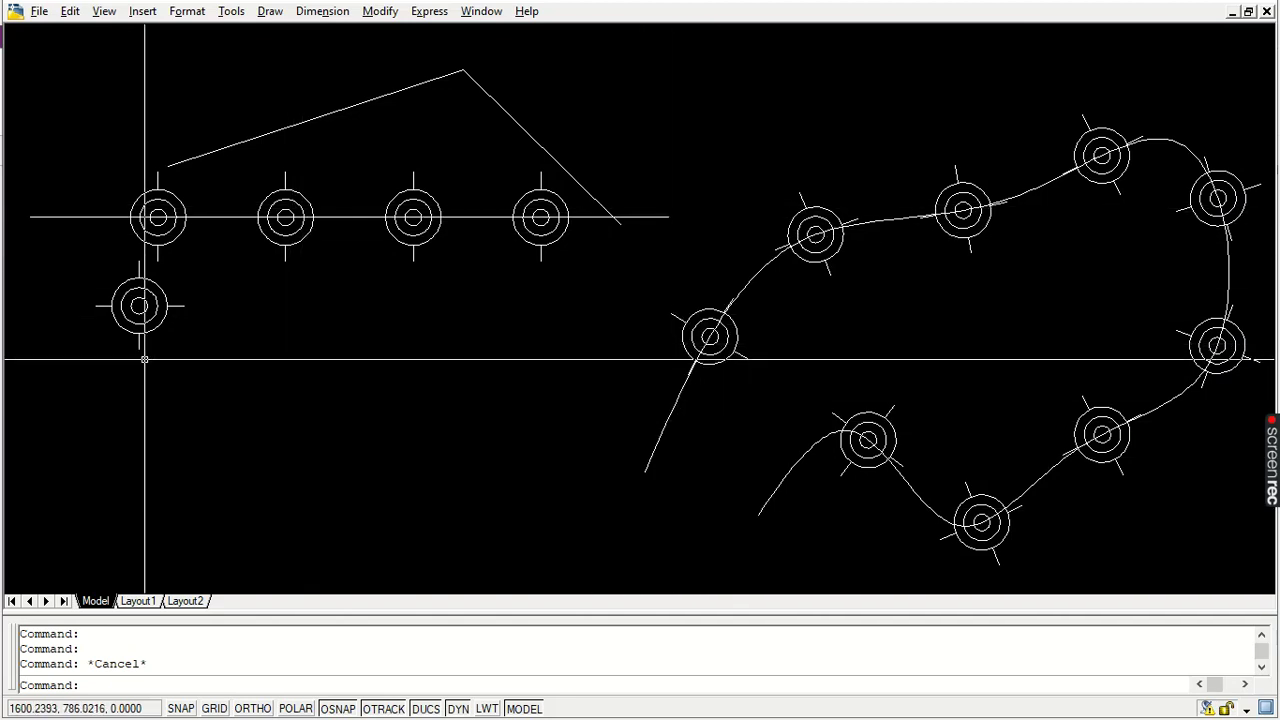
Move the separate B1 block diagonally down into the empty area below the second block on the line.
left_click(120, 326)
type("m")
key("Return")
left_click(266, 362)
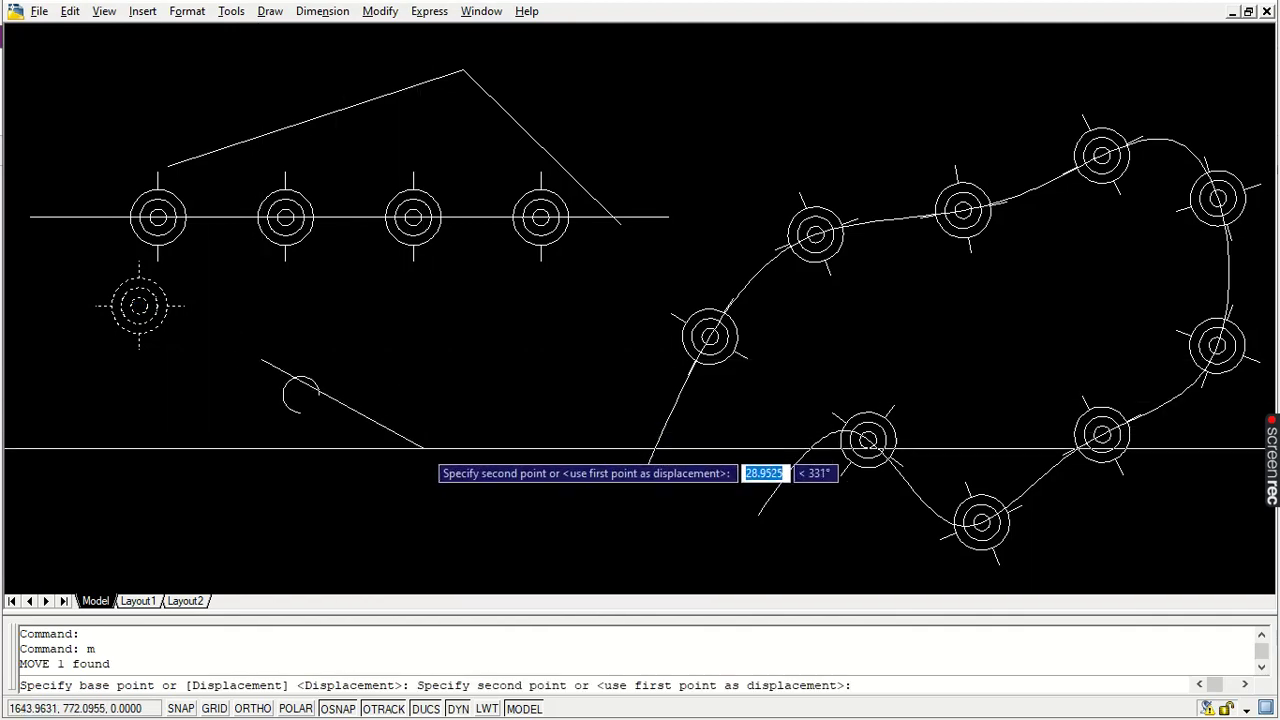
left_click(434, 451)
Scale the separate B1 block about its centre by 0.5 and again by 0.75.
type("sc")
key("Return")
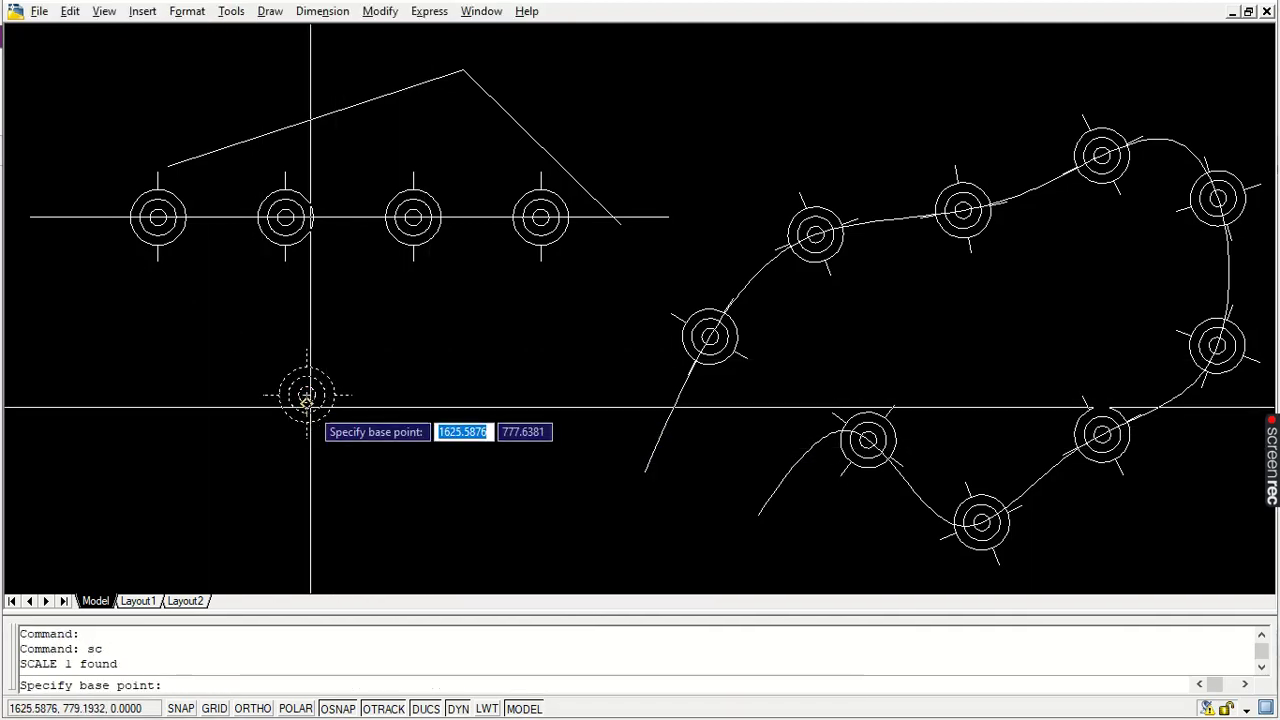
left_click(309, 395)
type(".5")
key("Return")
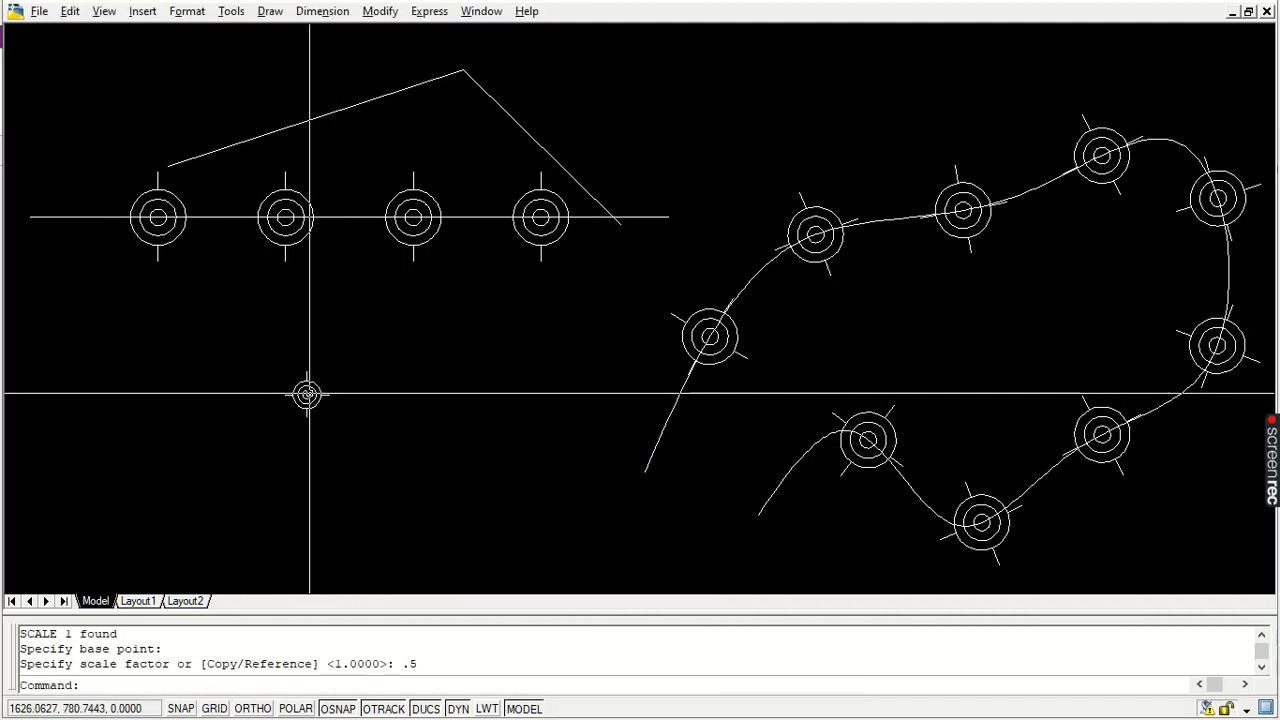
left_click(306, 394)
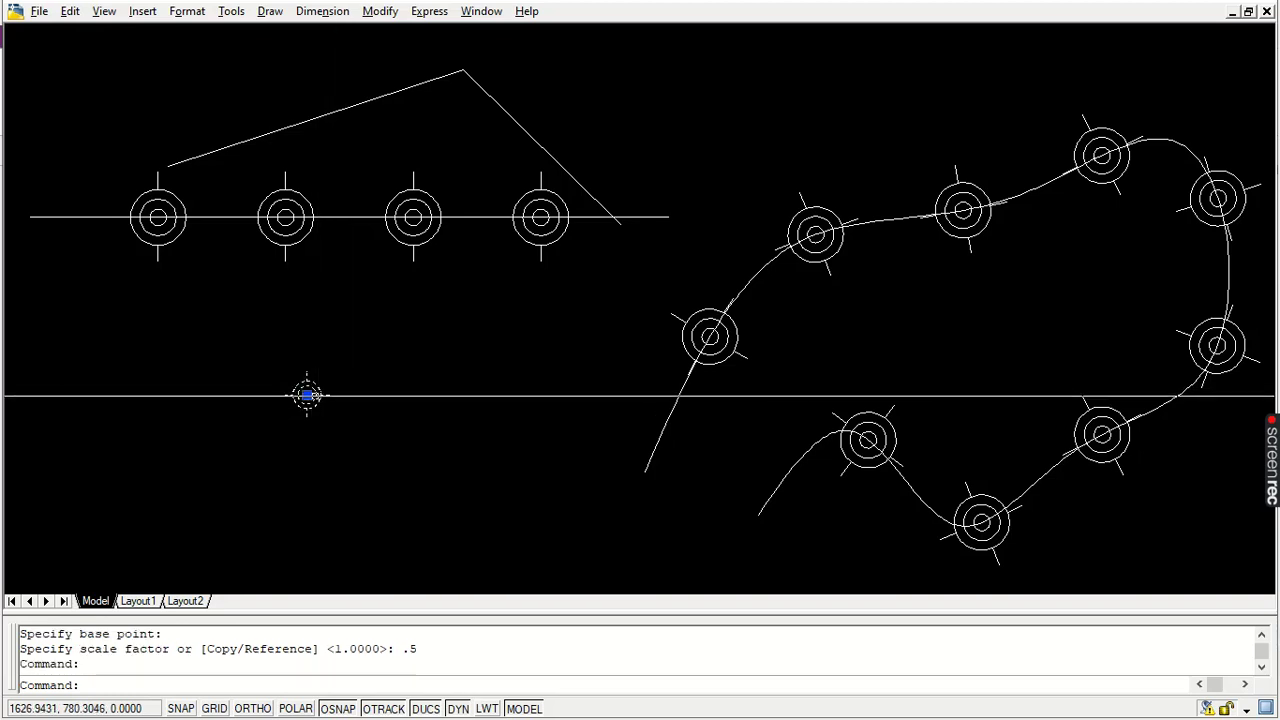
key("Return")
left_click(307, 395)
type(".75")
key("Return")
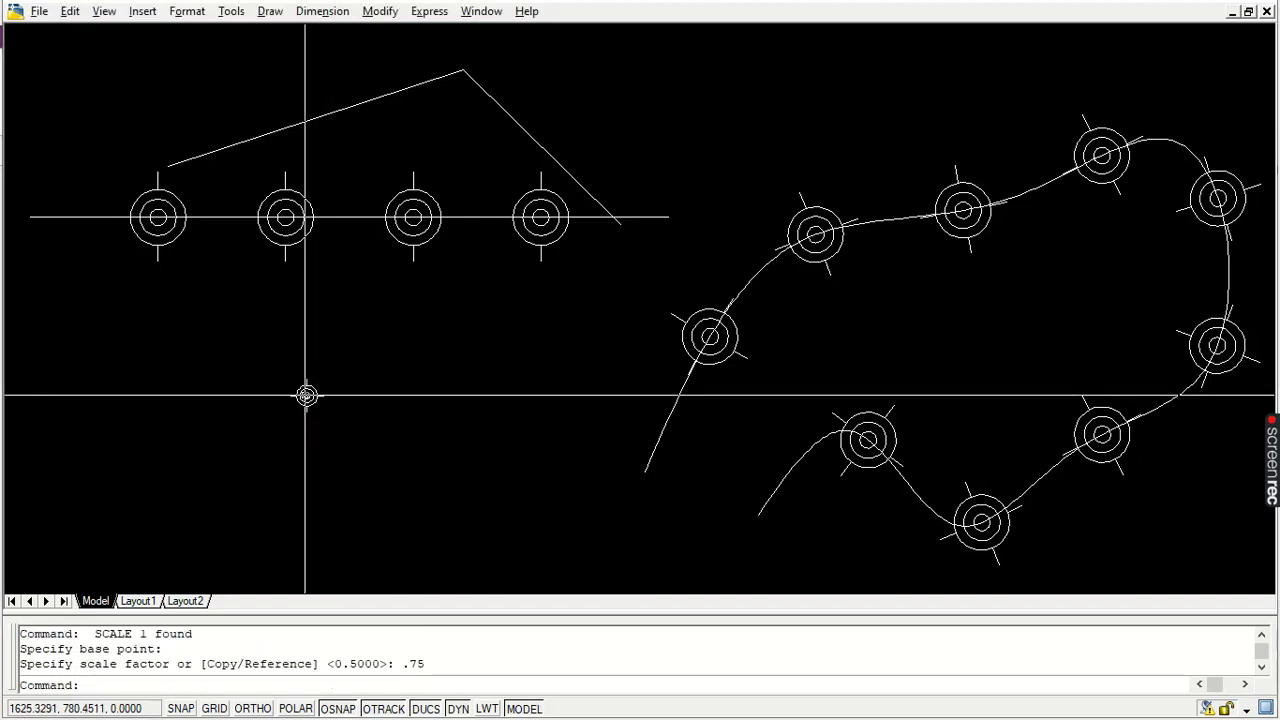
key("Escape")
Explode the reduced B1 block into its individual circles and lines.
left_click(305, 397)
type("x")
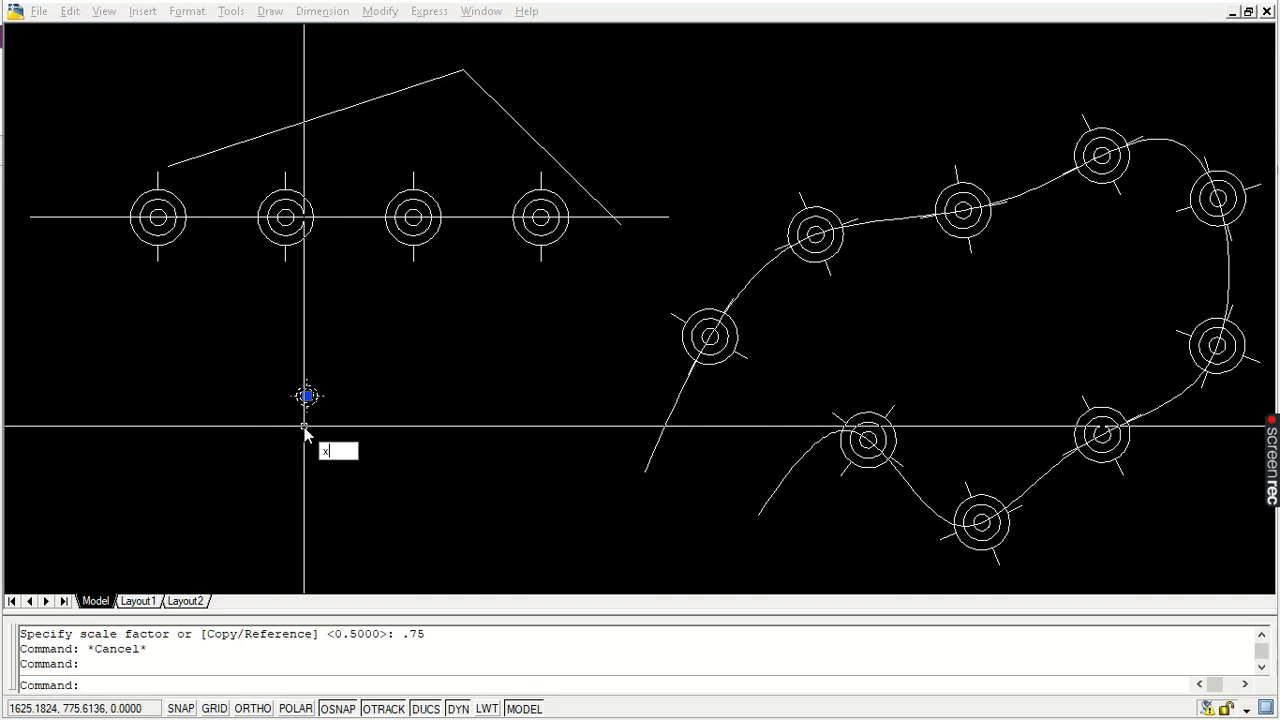
key("Return")
key("Escape")
left_click(314, 391)
key("Escape")
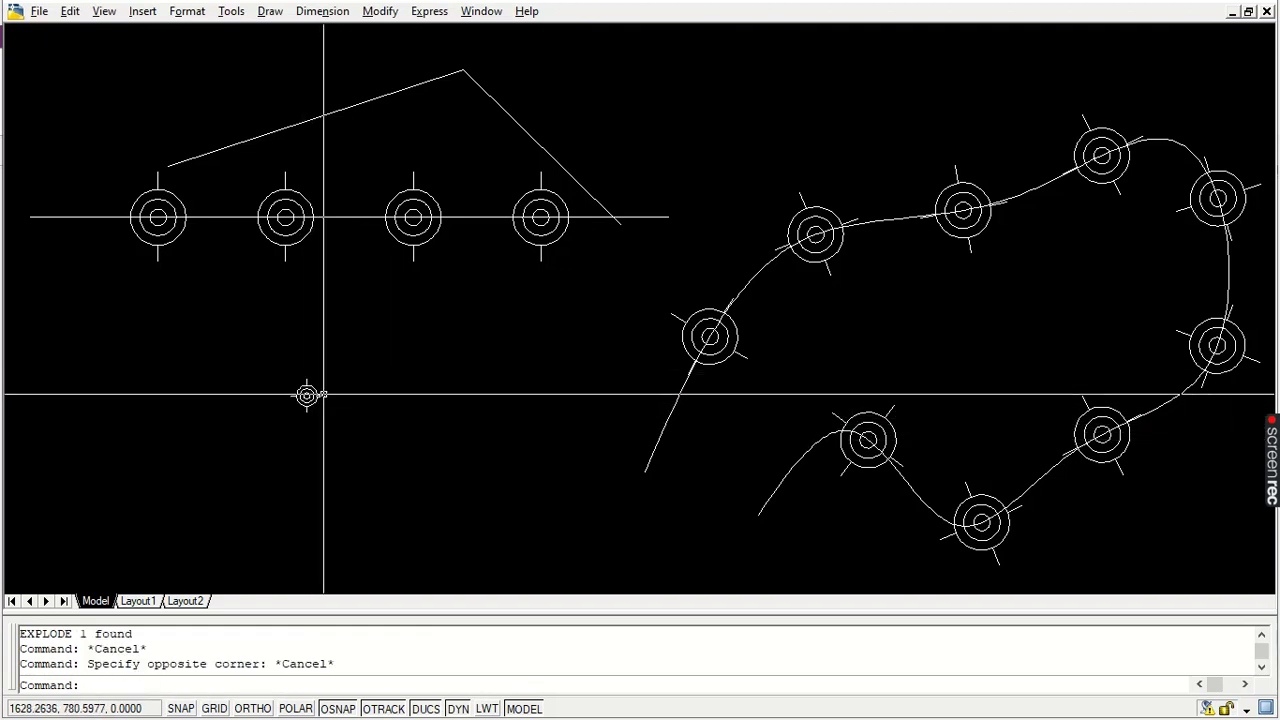
Define the small circles and lines as a new block based at the circle centre, deleting the originals and declining to redefine B1.
type("b")
key("Return")
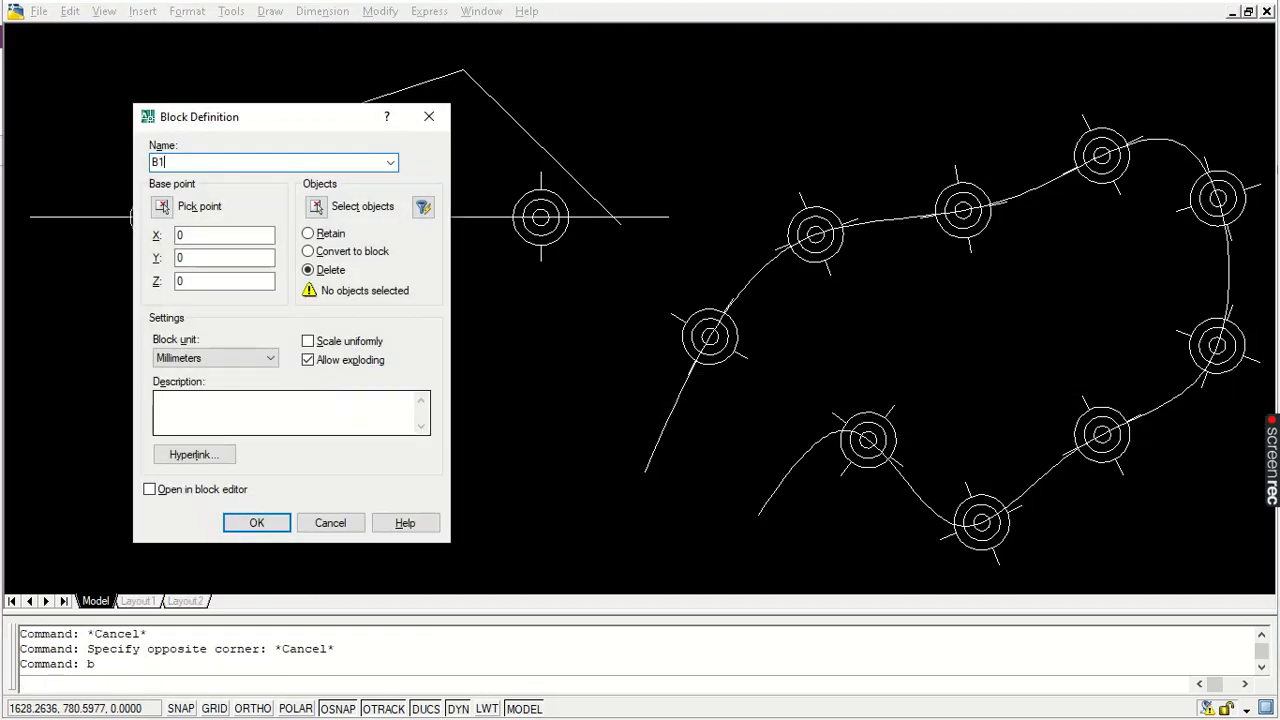
left_click(164, 207)
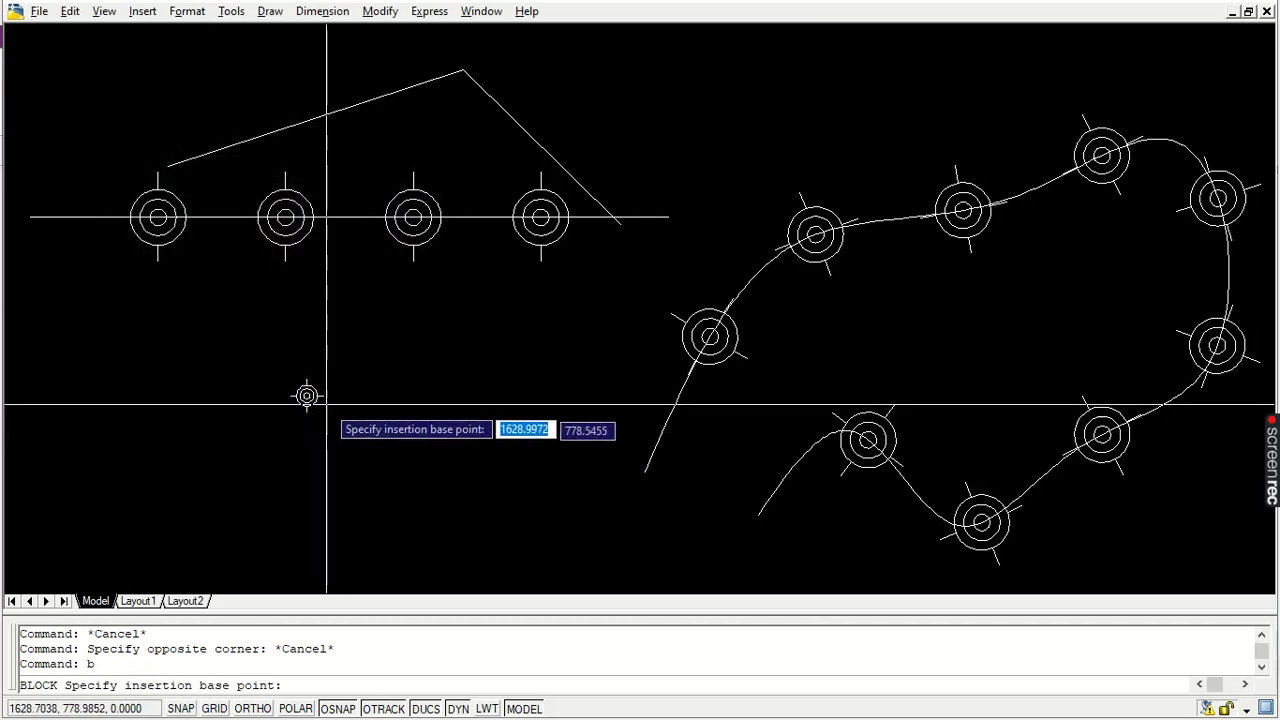
scroll(305, 400, "up", 5)
left_click(307, 413)
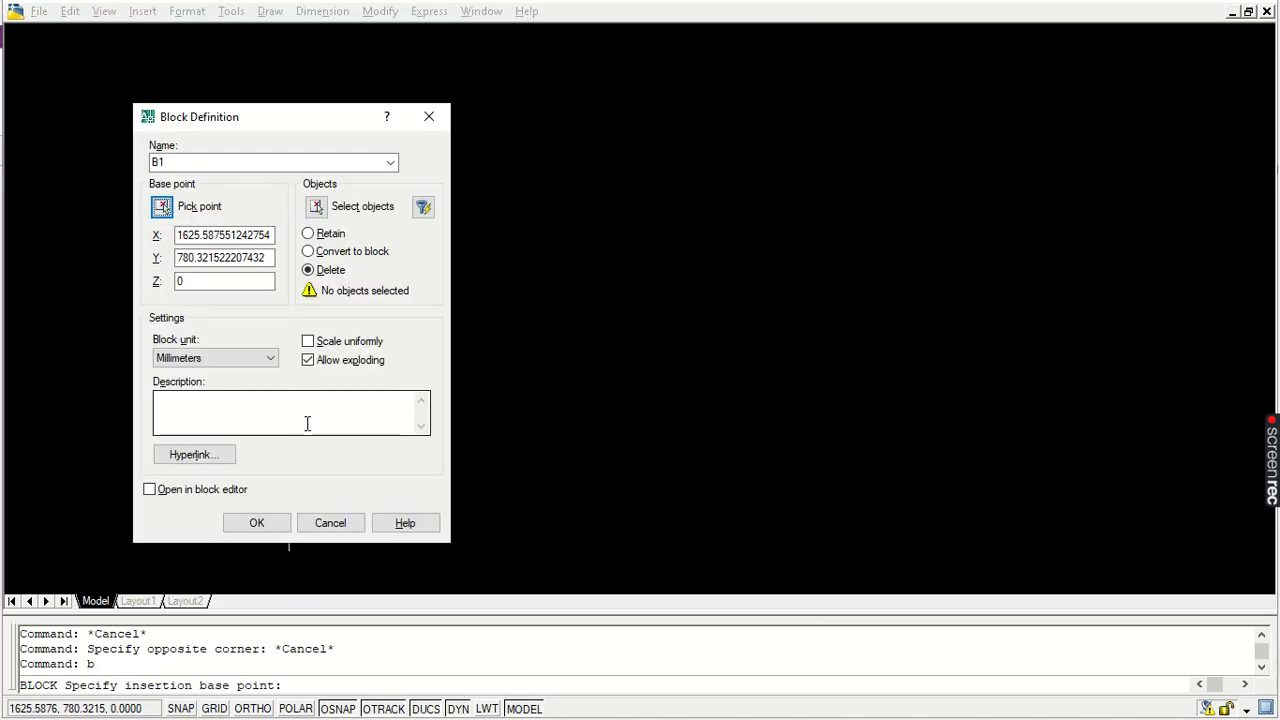
left_click(316, 206)
left_click(434, 254)
left_click(140, 564)
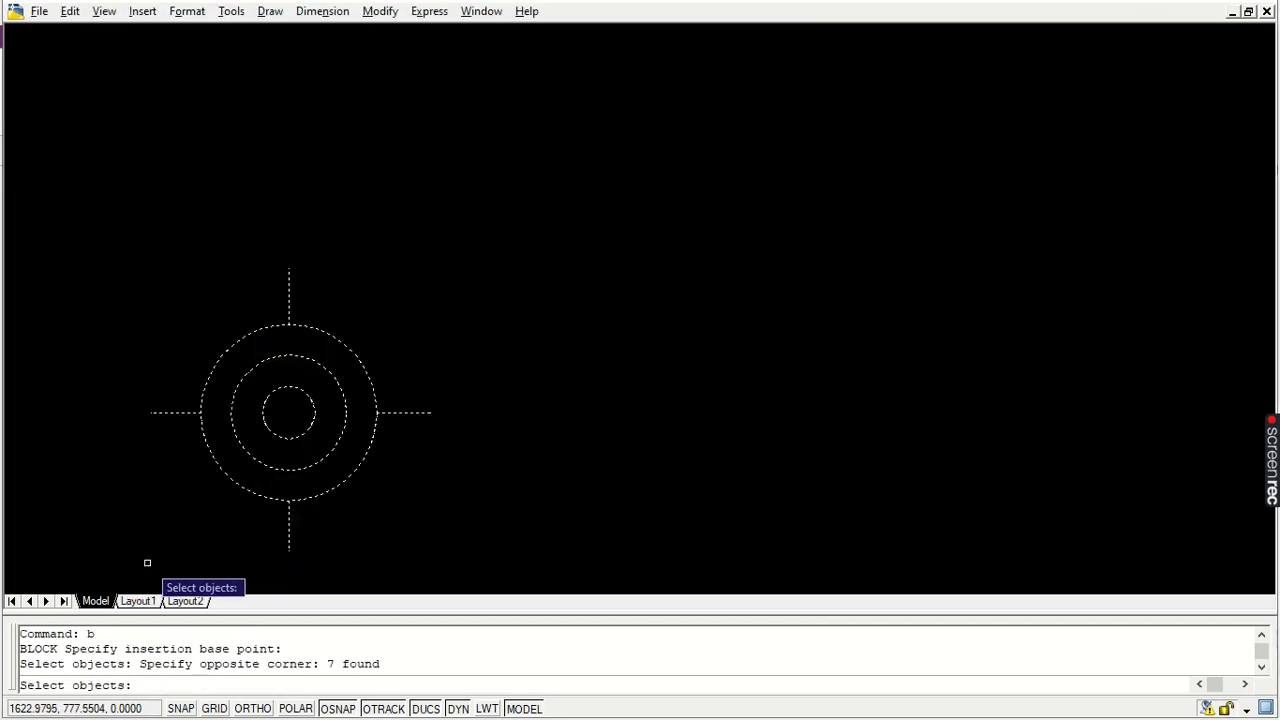
key("Return")
left_click(256, 524)
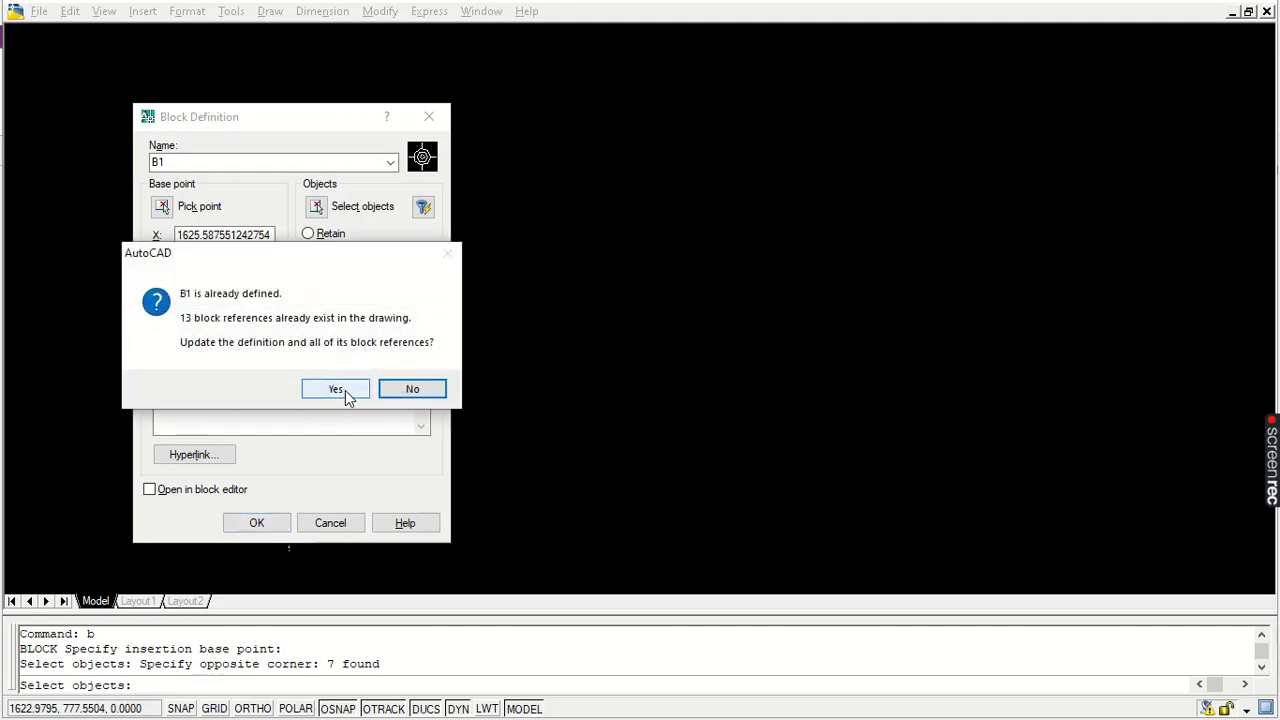
left_click(412, 389)
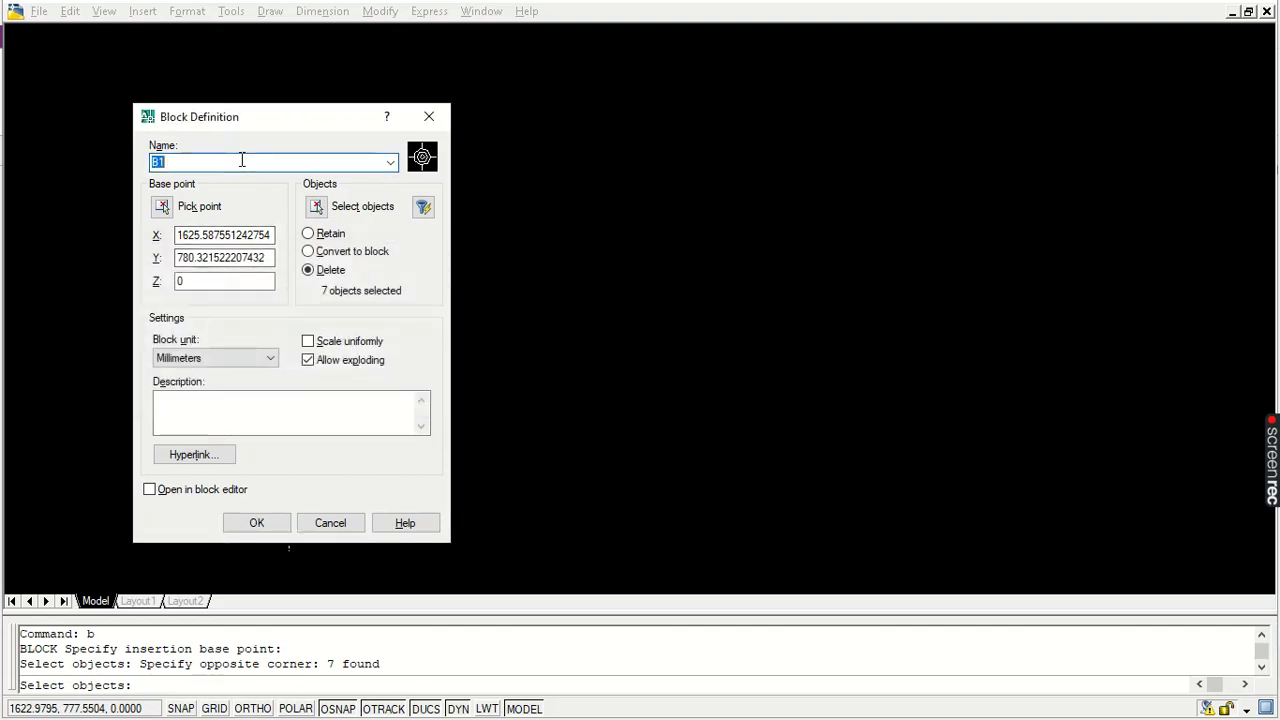
left_click(256, 523)
Delete all the blocks placed along the spline, keeping the spline itself.
type("z")
key("Return")
type("e")
key("Return")
type("z")
key("Return")
key("Return")
left_click_drag(714, 361, 664, 438)
key("Escape")
left_click(692, 322)
key("Delete")
left_click(790, 236)
key("Delete")
left_click(912, 242)
left_click(914, 251)
key("Delete")
left_click(786, 335)
left_click(1130, 540)
key("Delete")
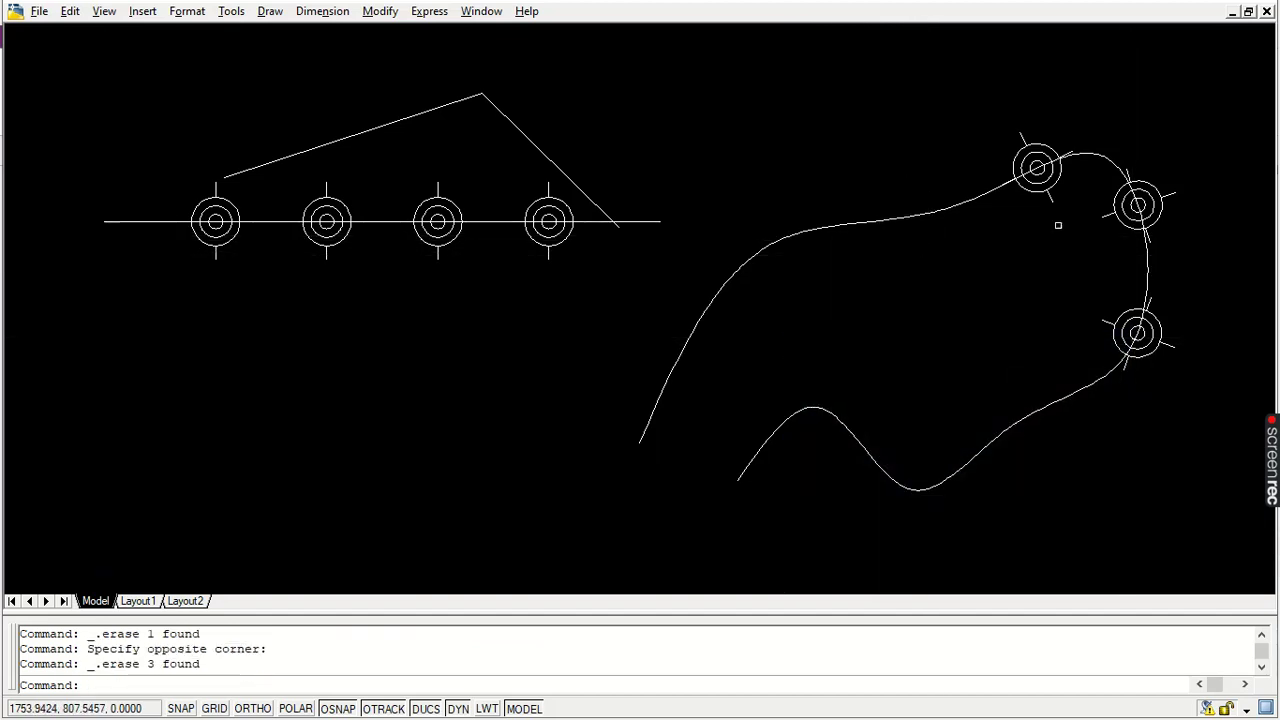
left_click(994, 109)
left_click(1234, 474)
key("Delete")
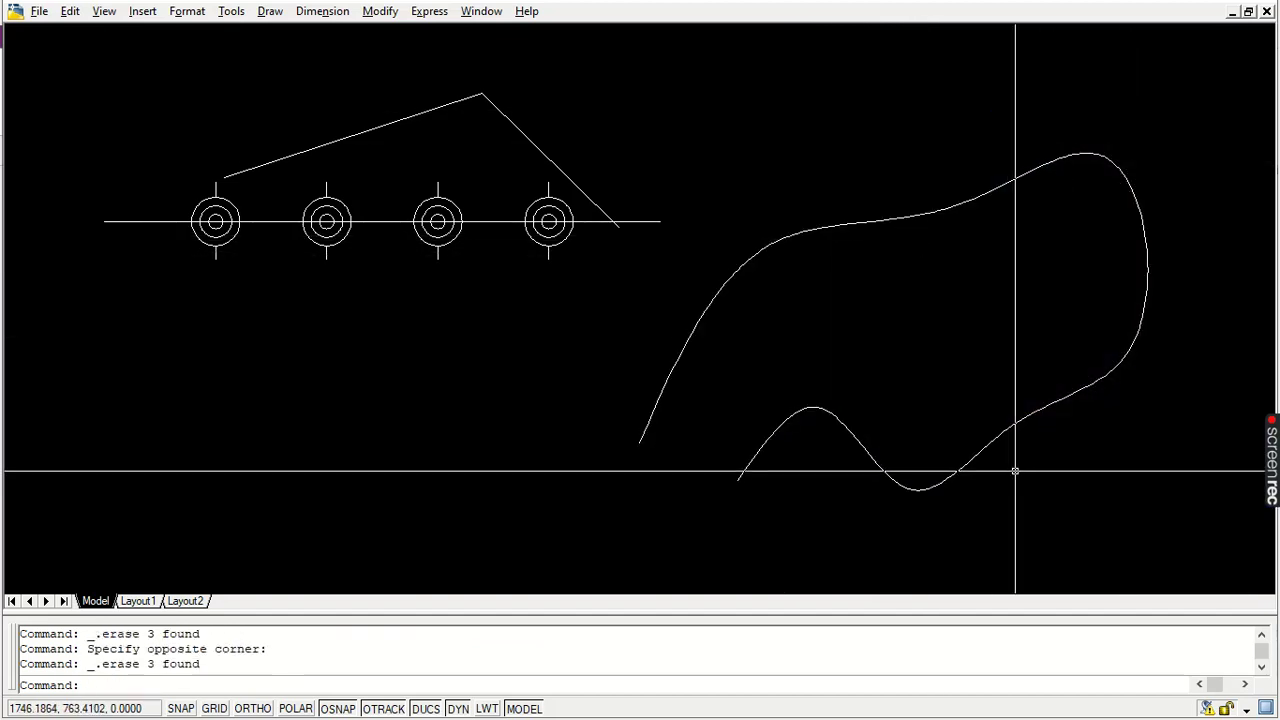
Divide the spline into 50 segments, placing block b2 at the divisions and aligned with the curve.
type("di")
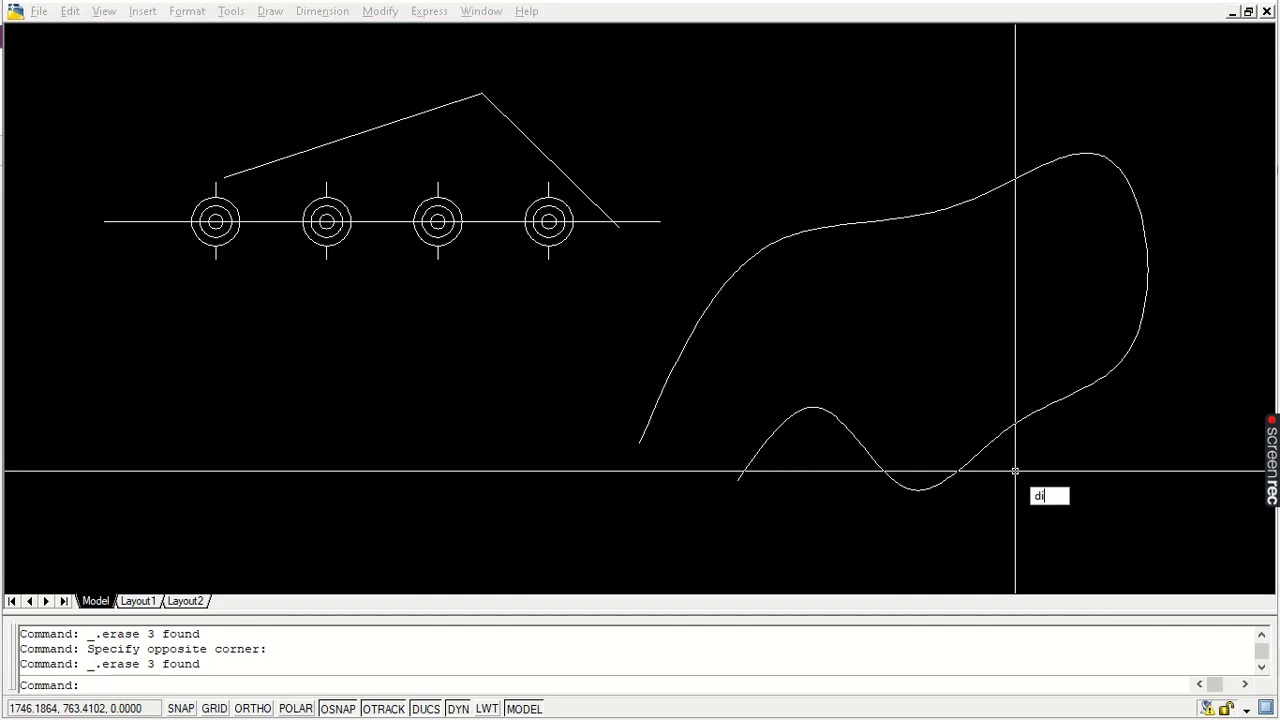
type("v")
key("Return")
left_click(747, 262)
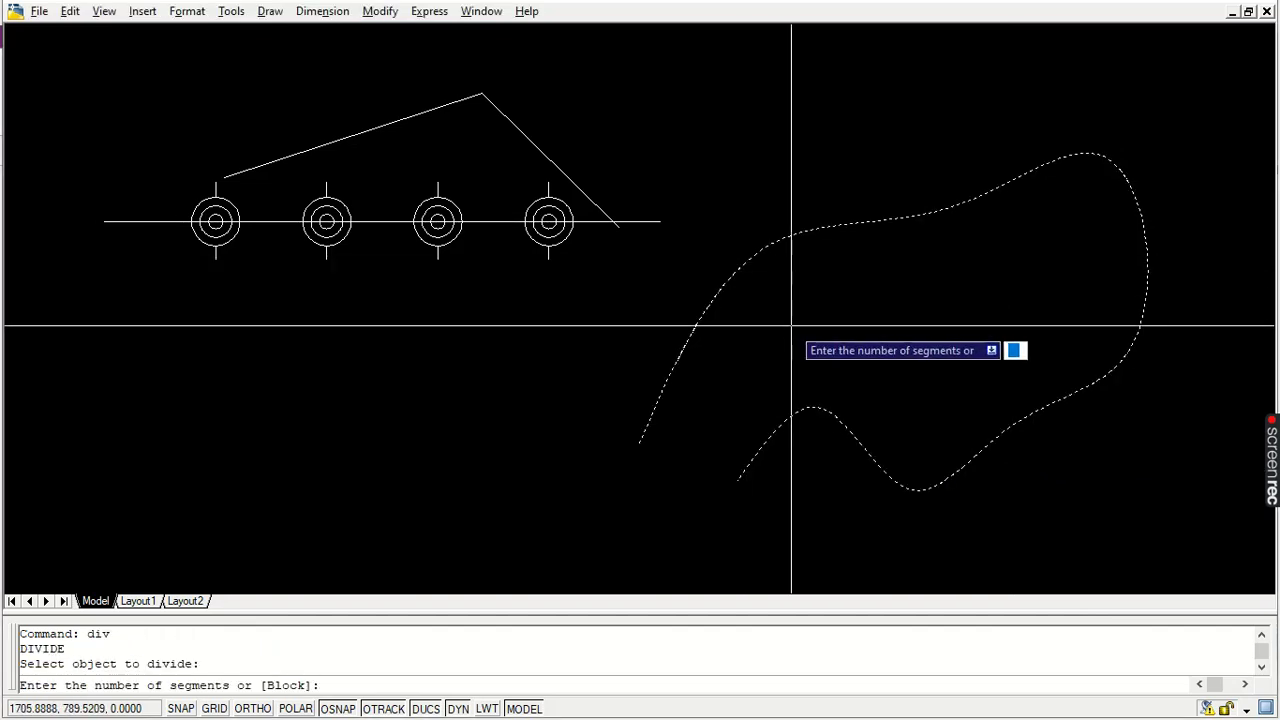
type("b")
key("Return")
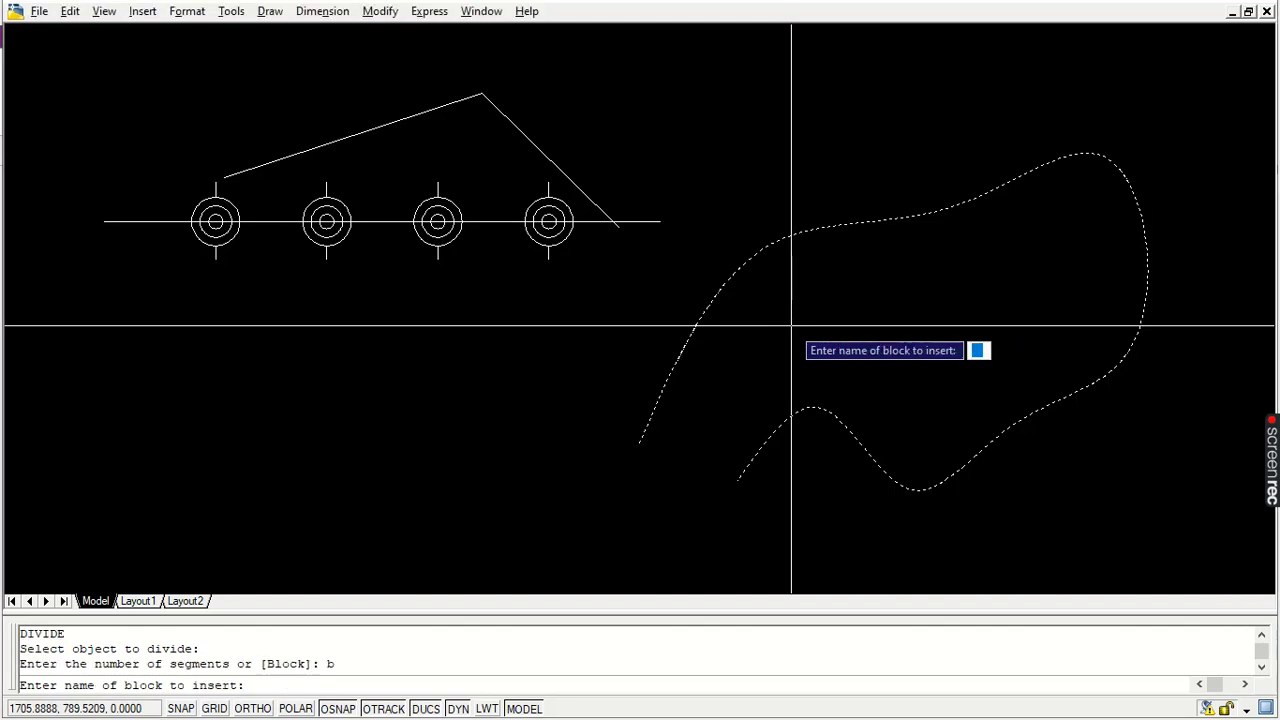
type("b2")
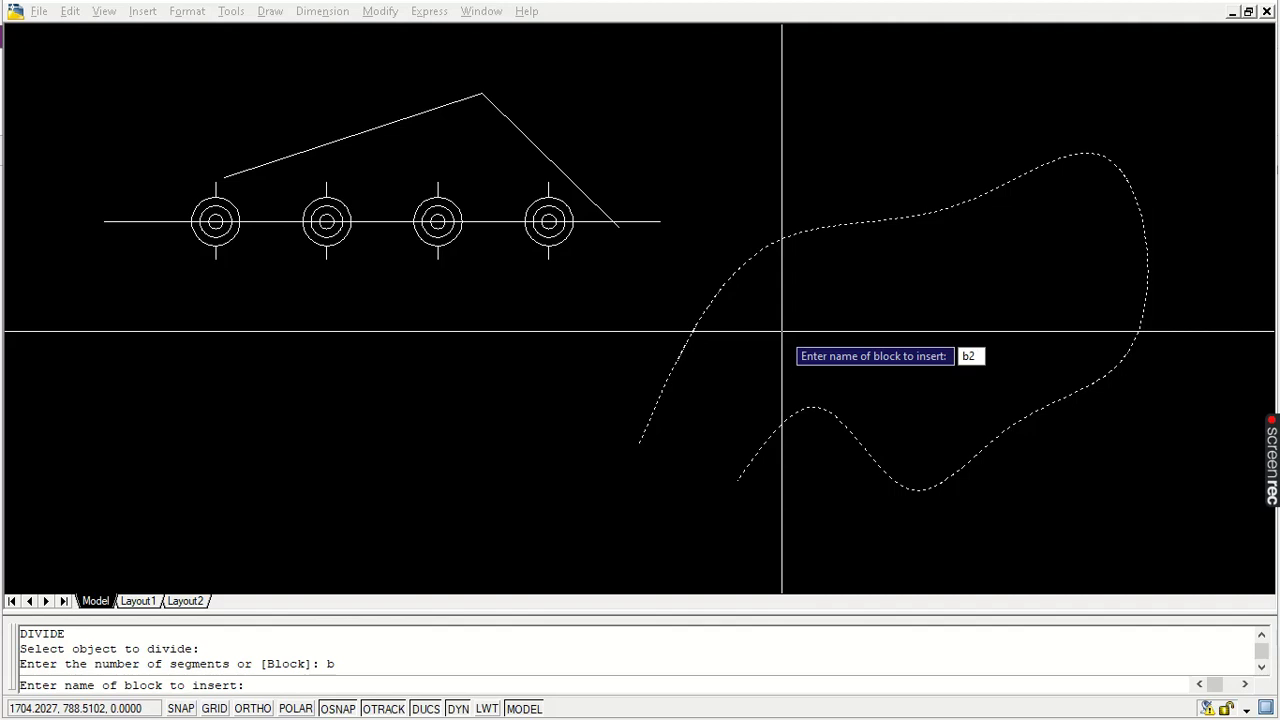
key("Return")
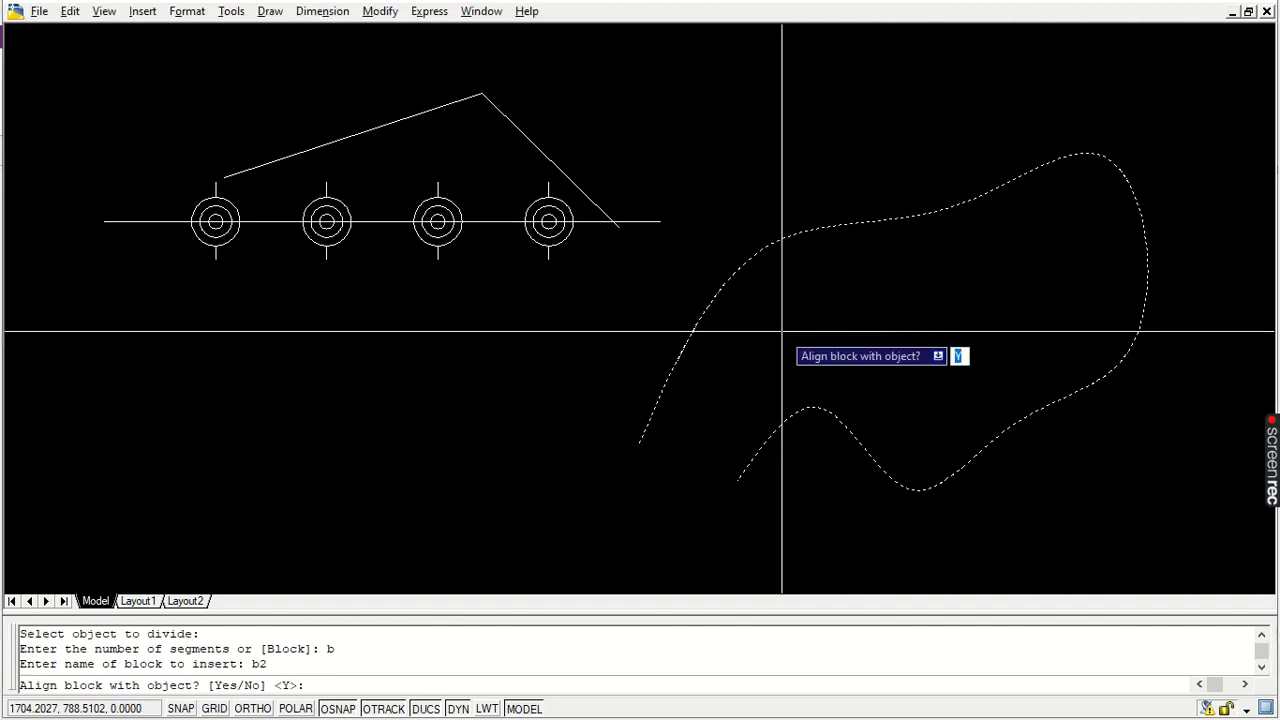
key("Return")
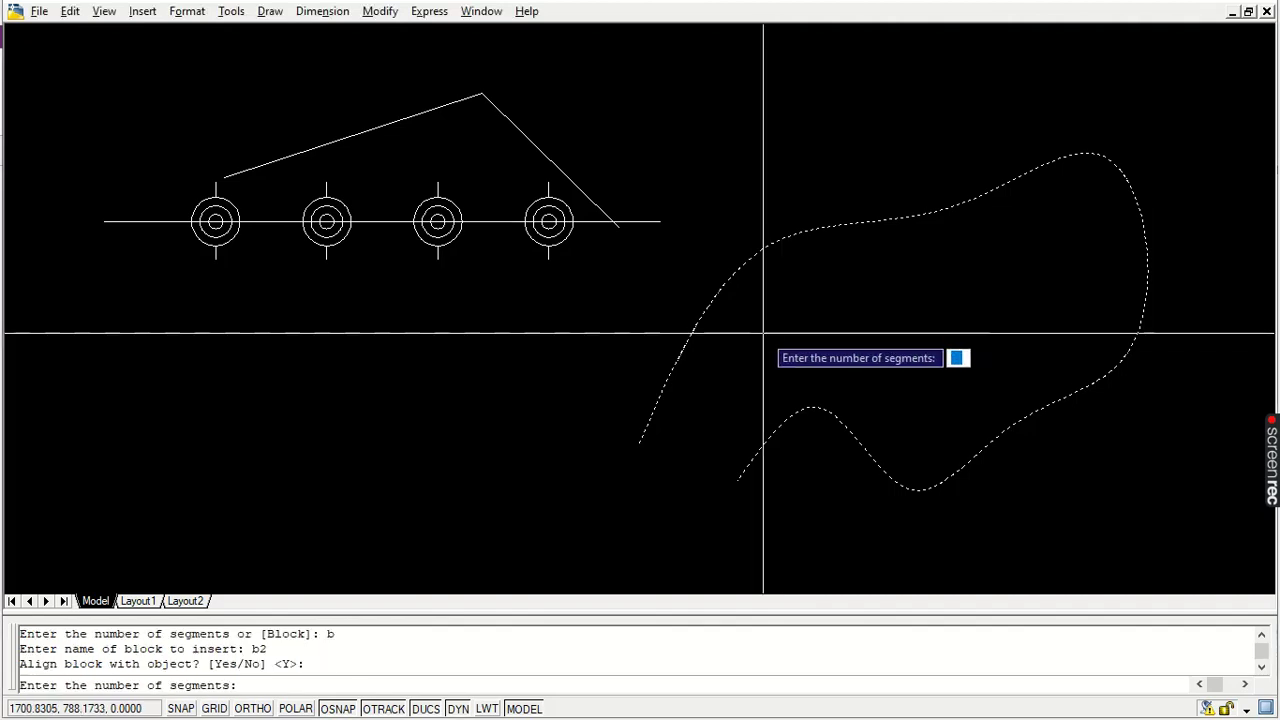
type("50")
key("Return")
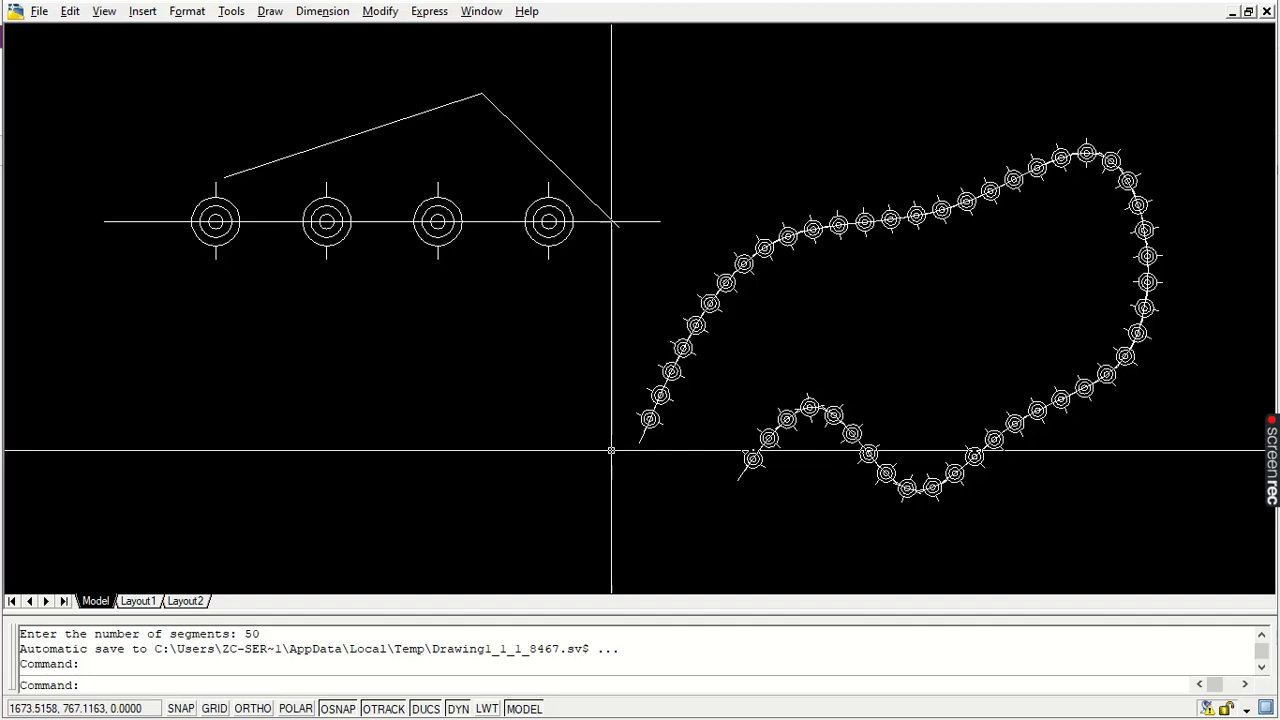
Undo the 50-segment division of the spline.
left_click(680, 349)
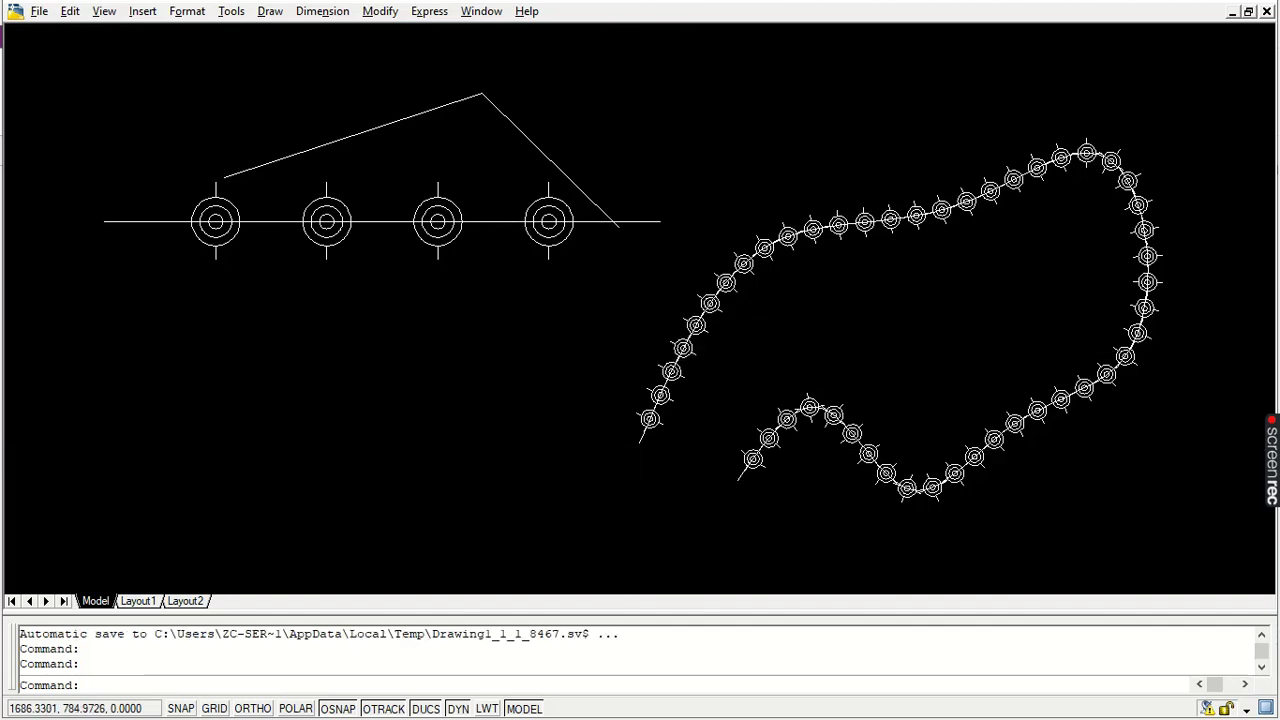
key("Escape")
left_click(737, 343)
left_click(866, 457)
left_click(923, 480)
key("Escape")
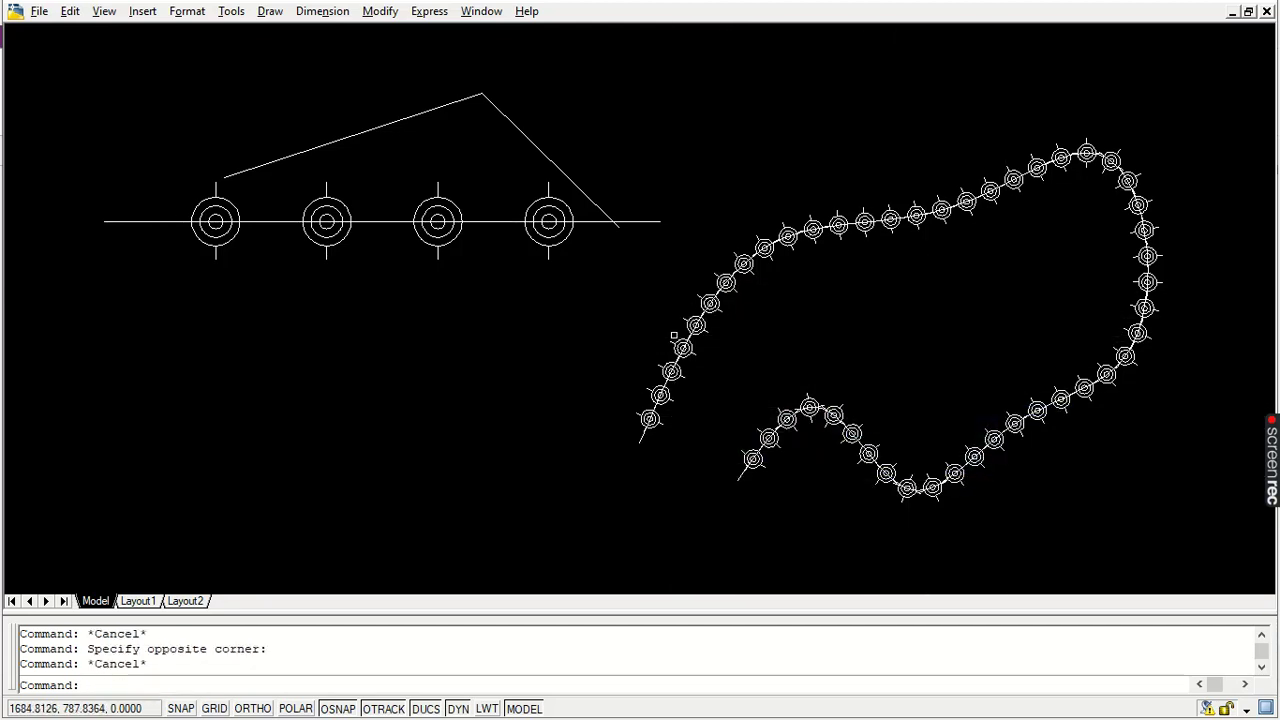
key("ctrl+z")
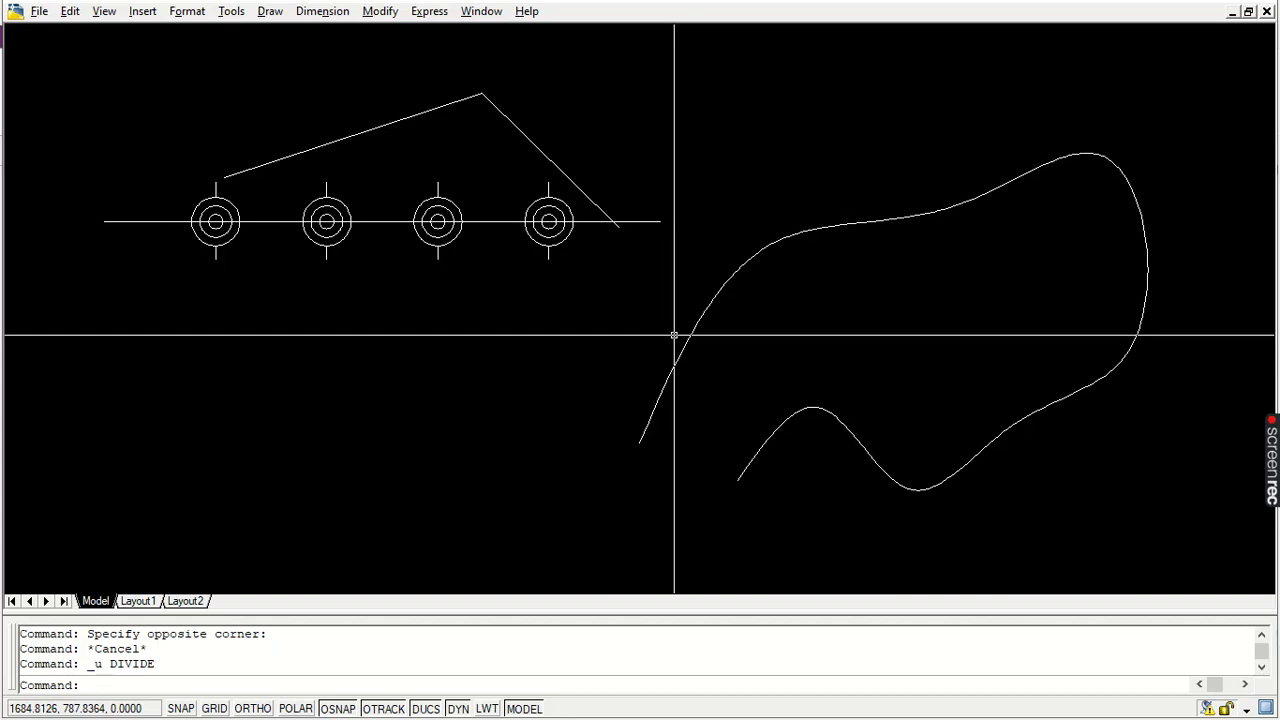
Divide the spline into 15 segments, placing block b2 at the divisions without aligning it to the curve.
type("div")
key("Return")
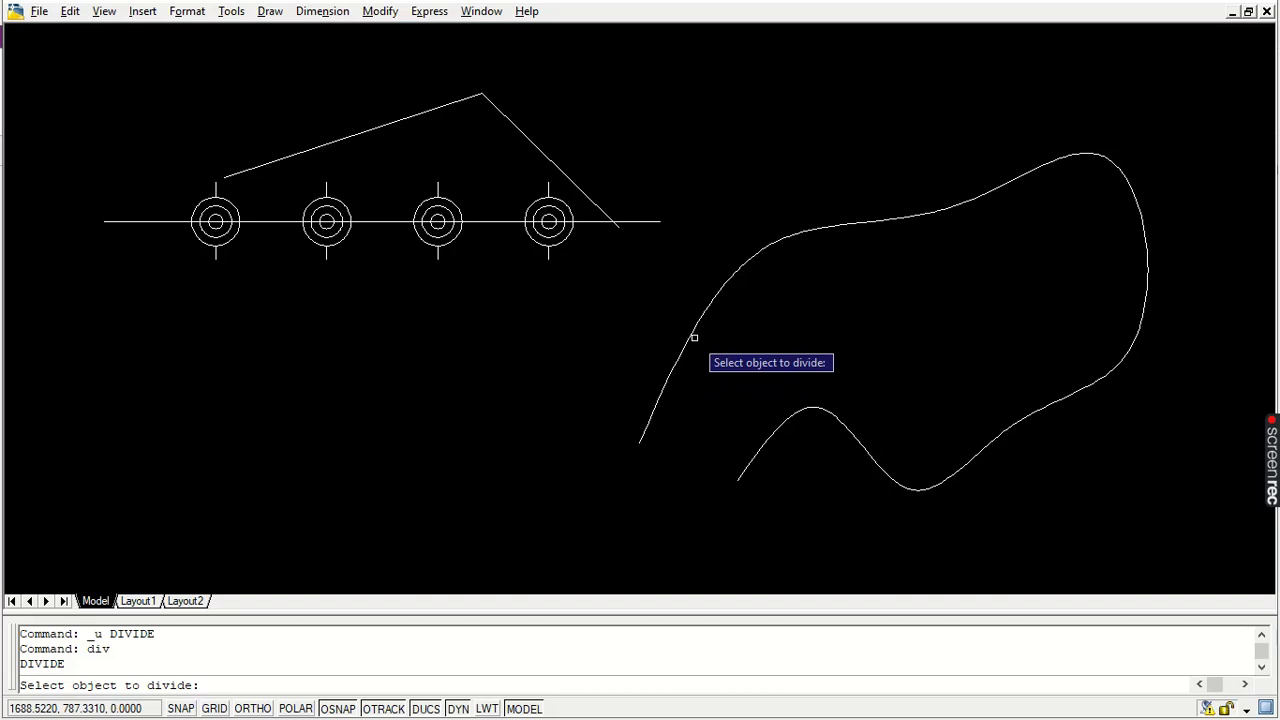
left_click(689, 337)
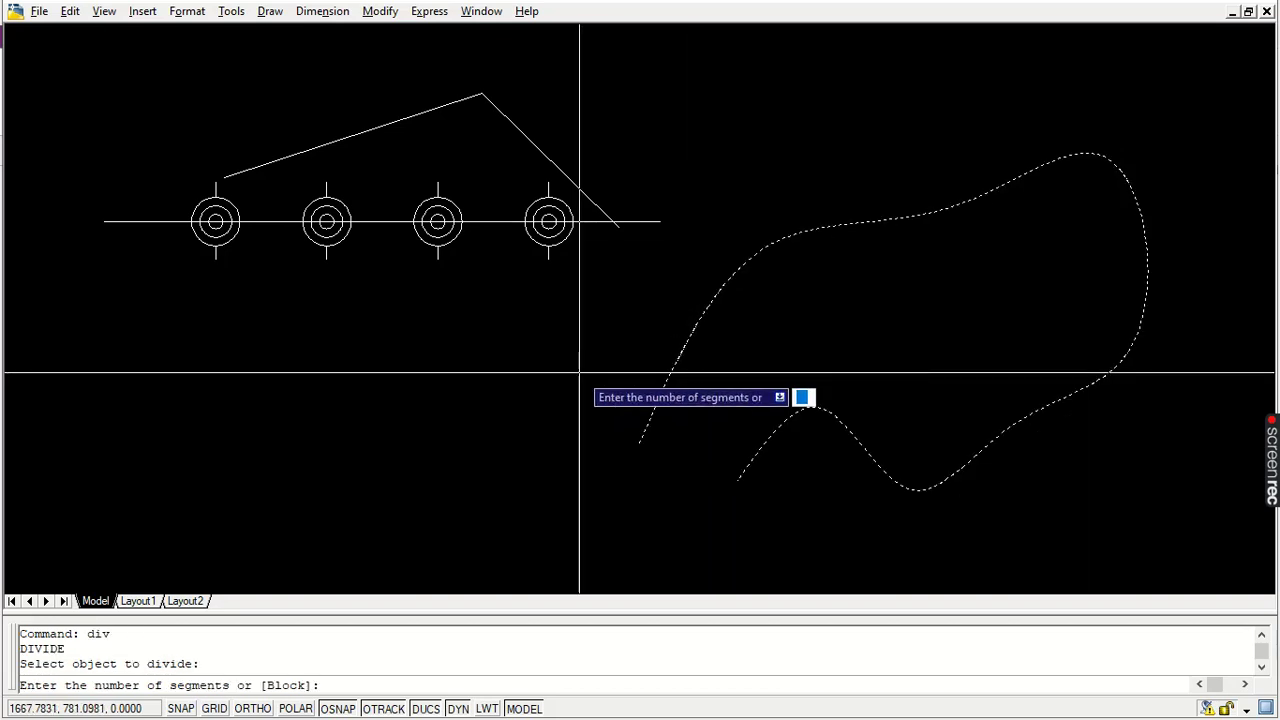
type("b")
key("Return")
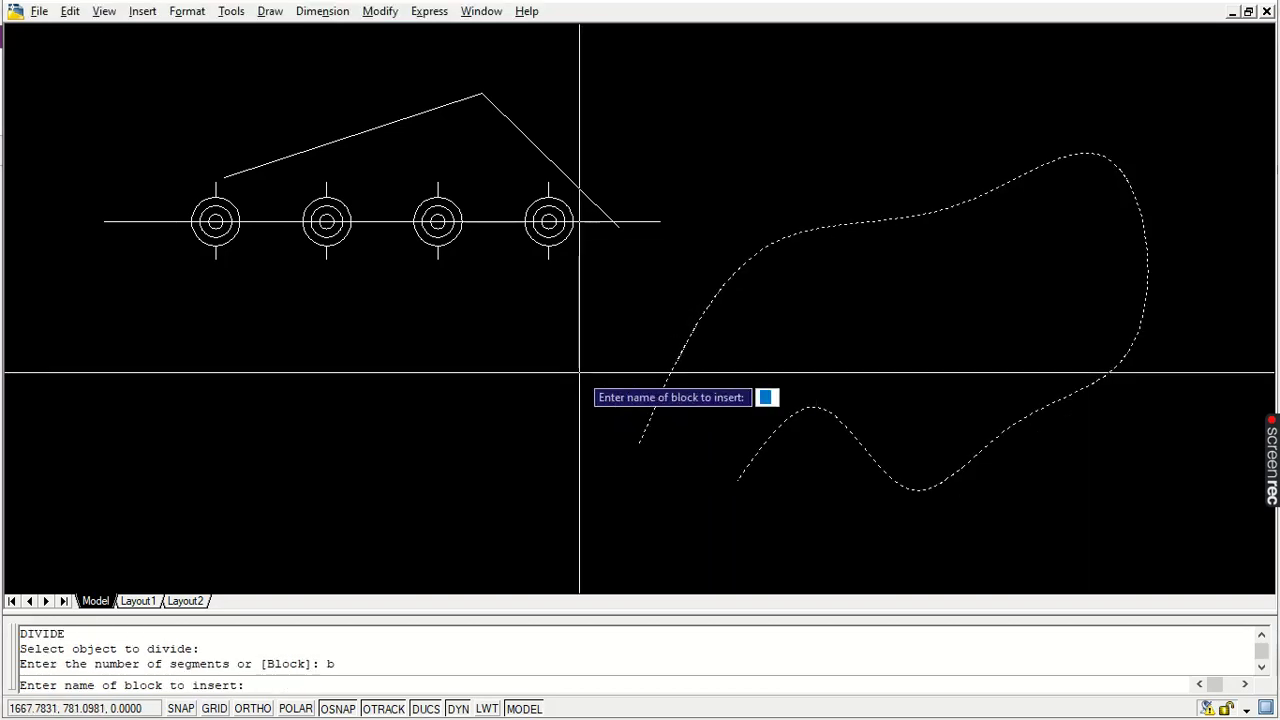
type("b2")
key("Return")
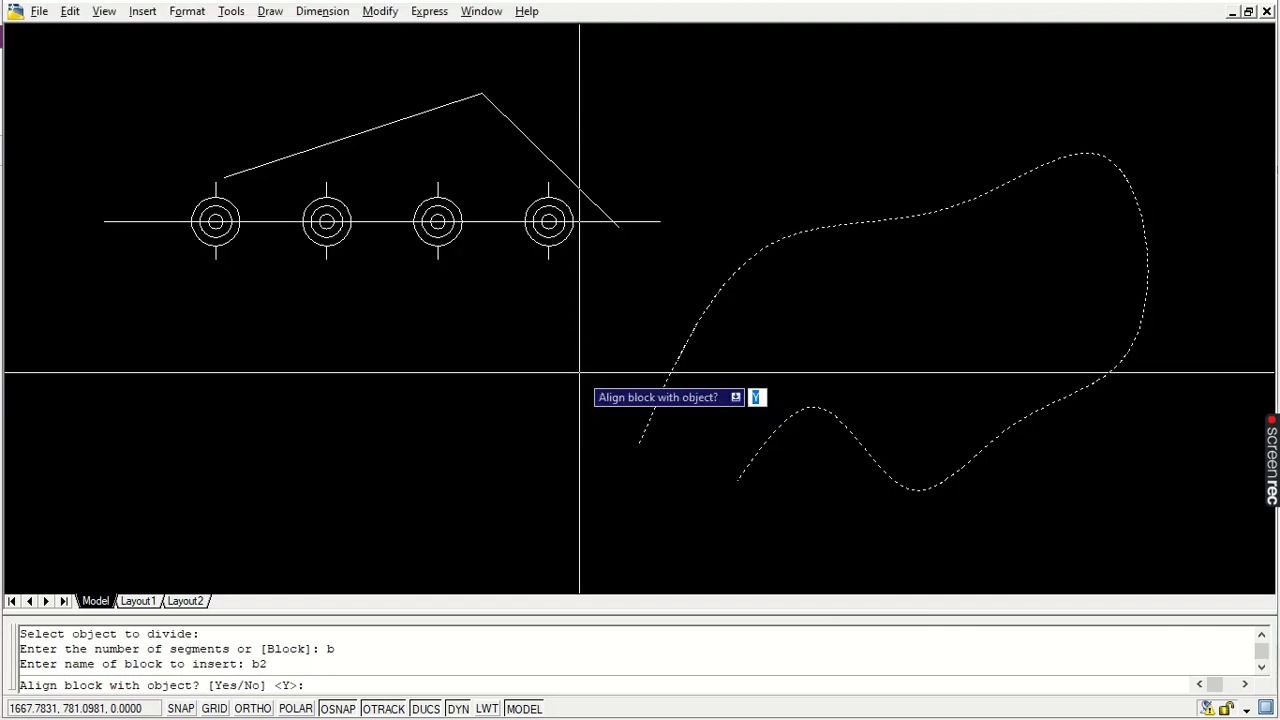
type("n")
key("Return")
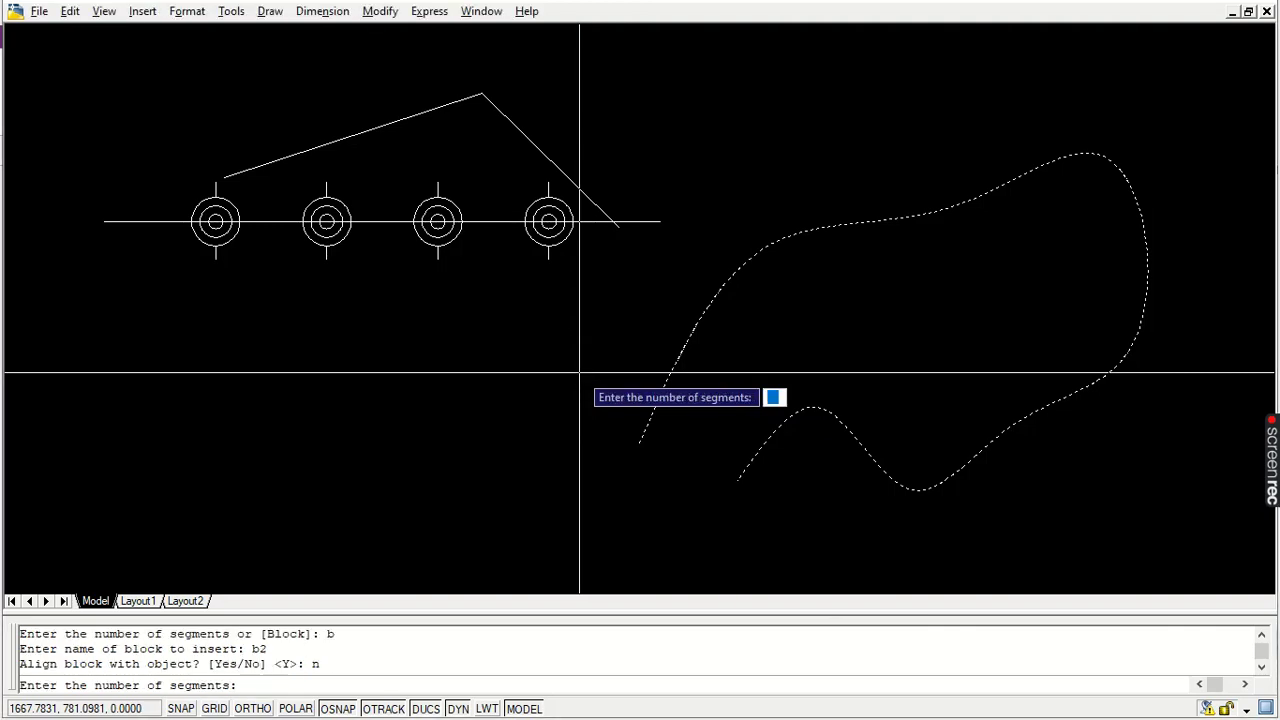
type("15")
key("Return")
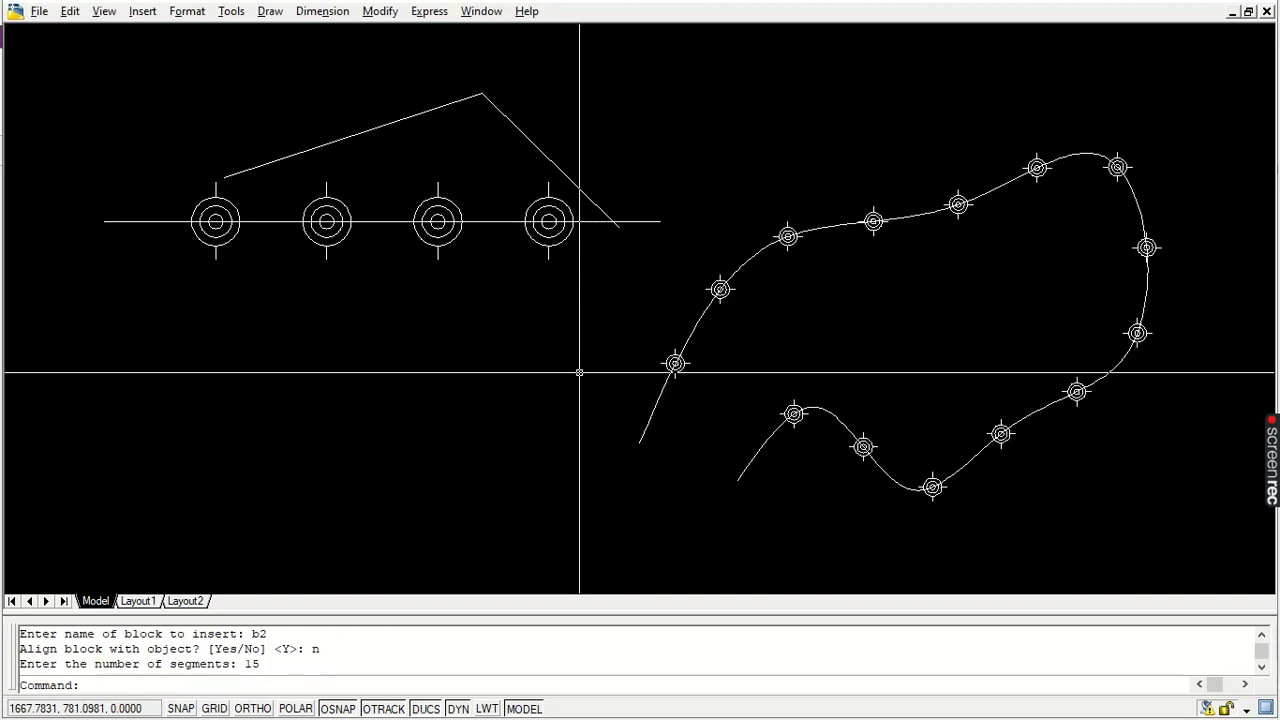
Examine the orientation of the b2 blocks along the spline up close, then show the drawing extents.
type("z")
key("Return")
left_click(1186, 141)
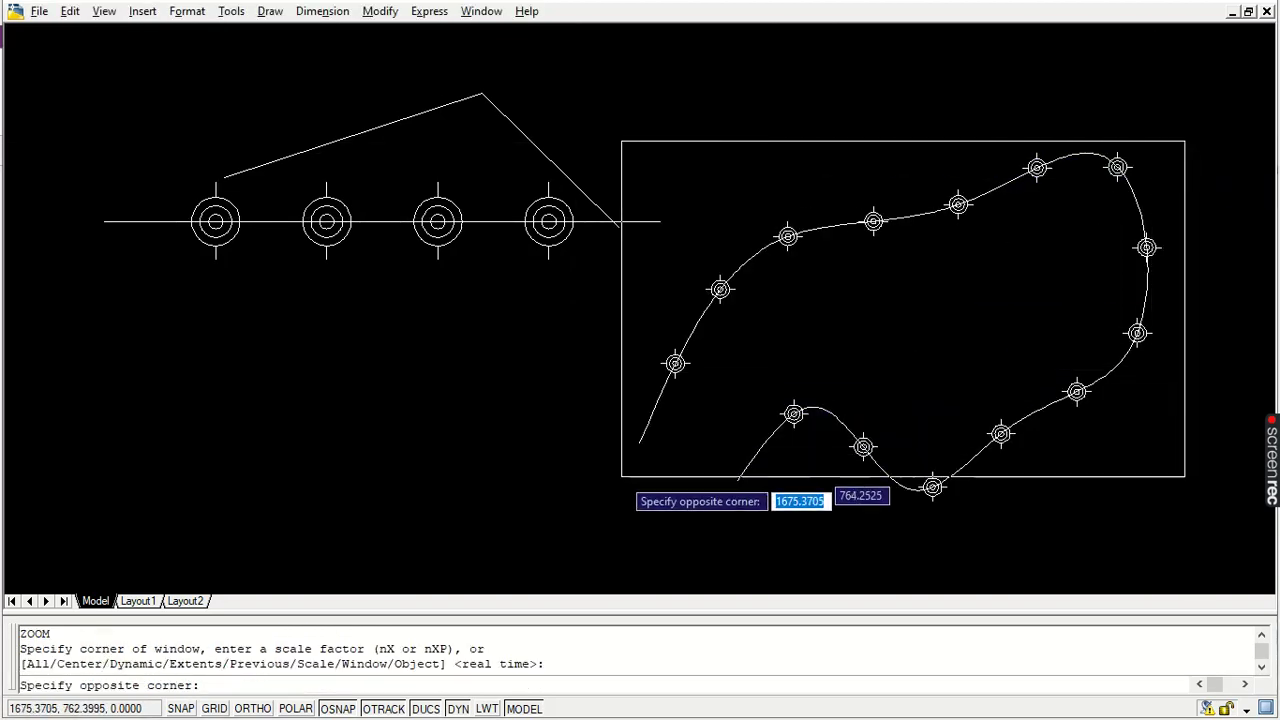
left_click(623, 454)
left_click(337, 268)
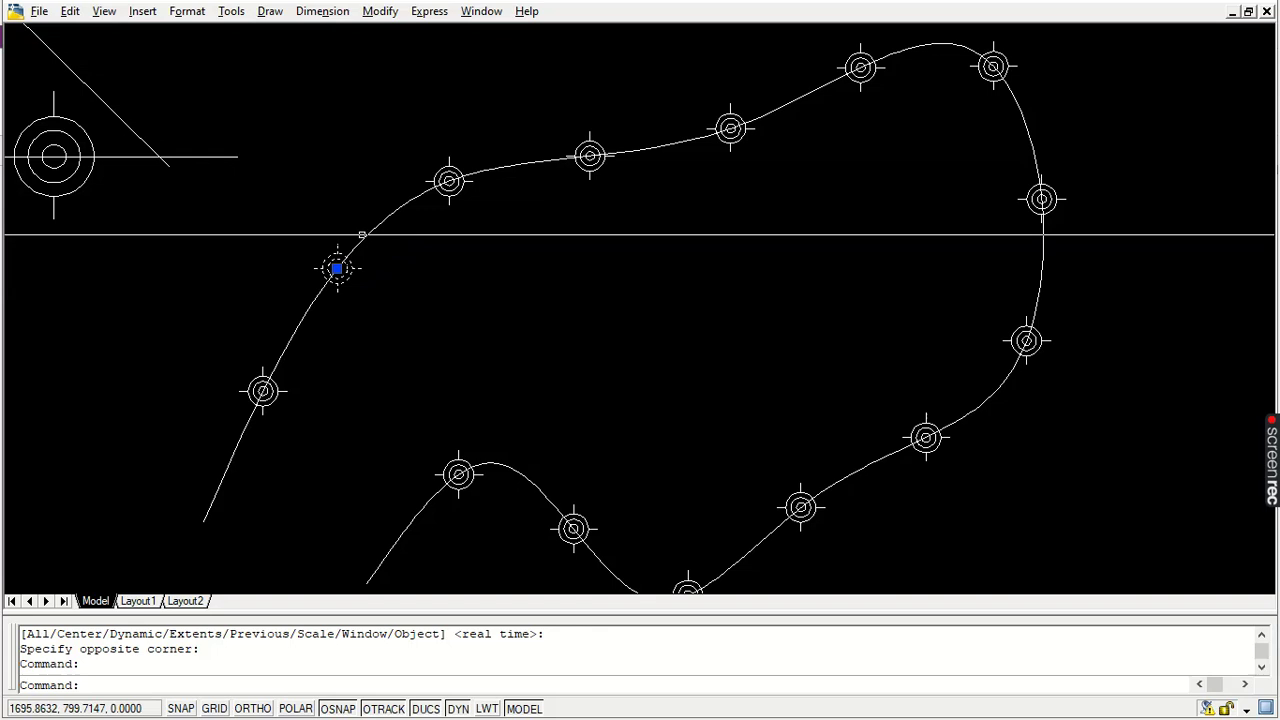
key("Escape")
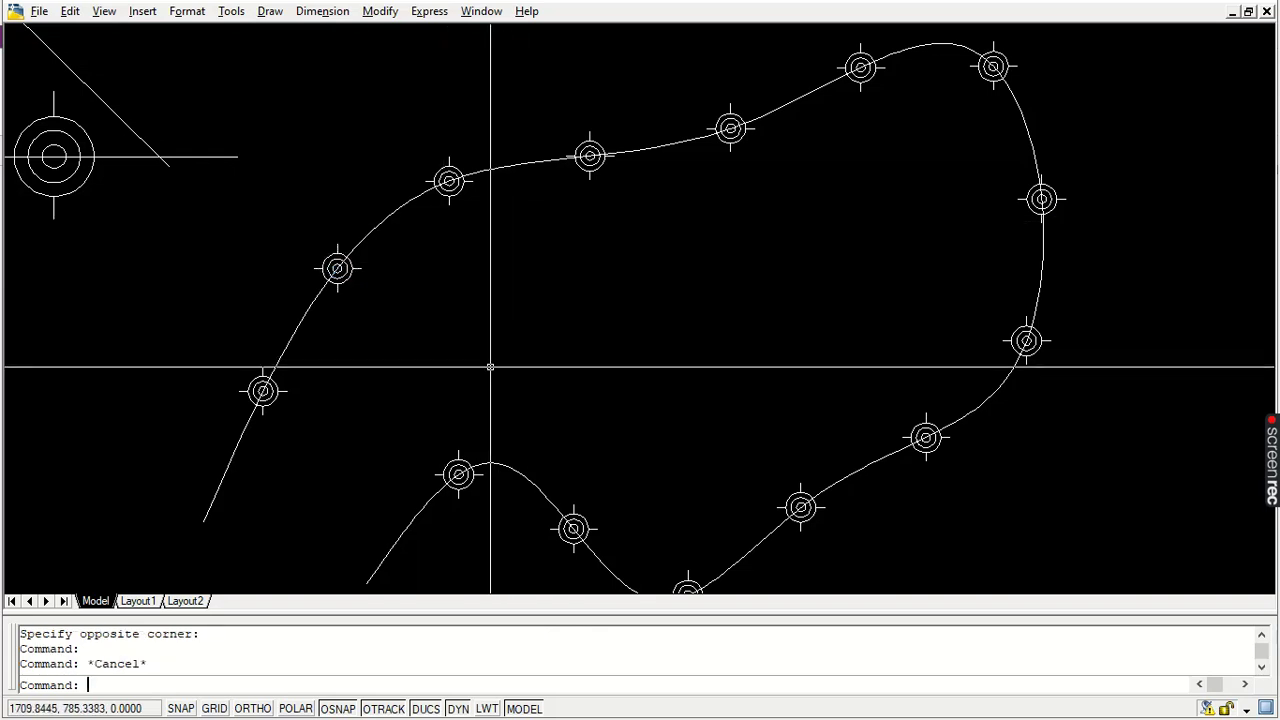
scroll(490, 367, "down", 1)
scroll(490, 367, "up", 1)
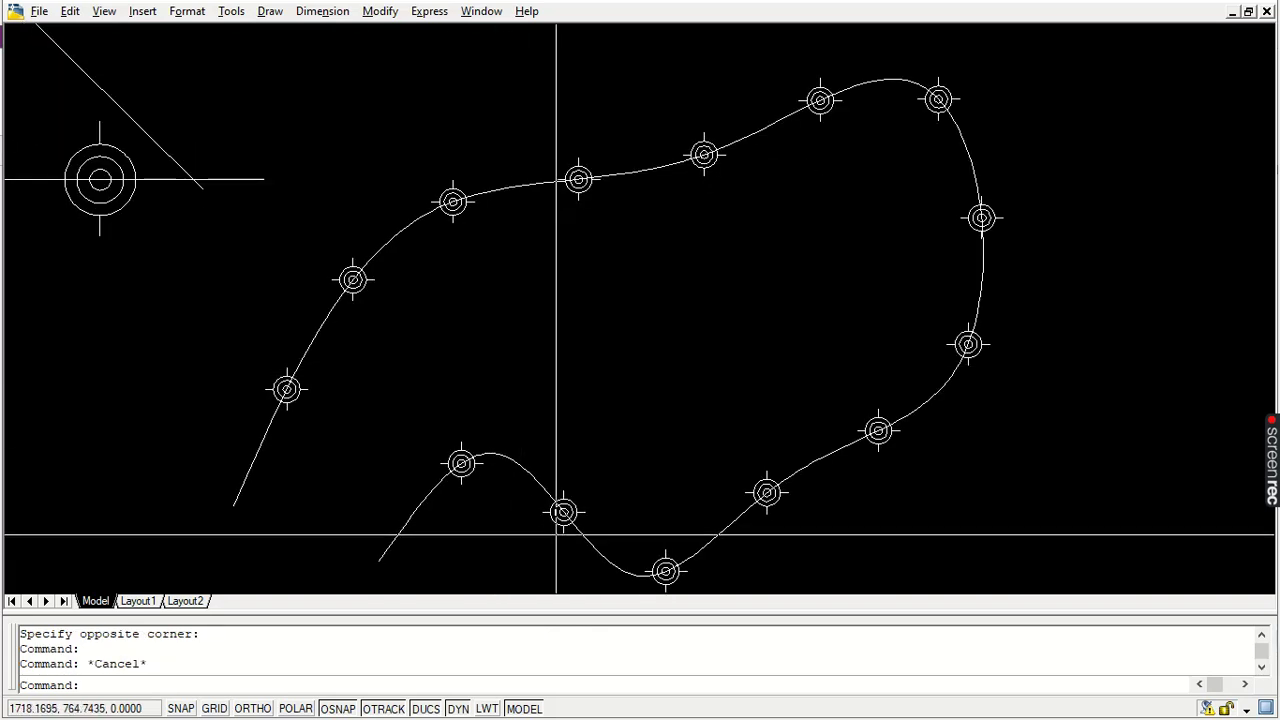
type("z")
key("Return")
type("e")
key("Return")
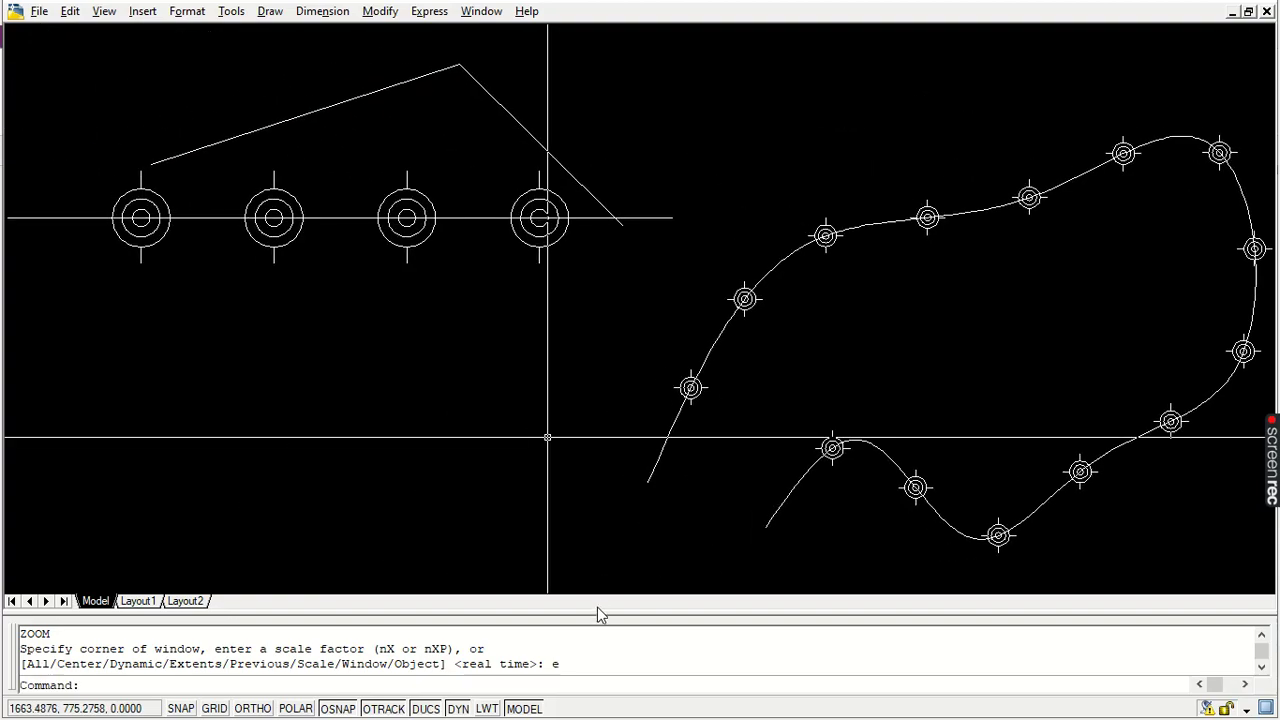